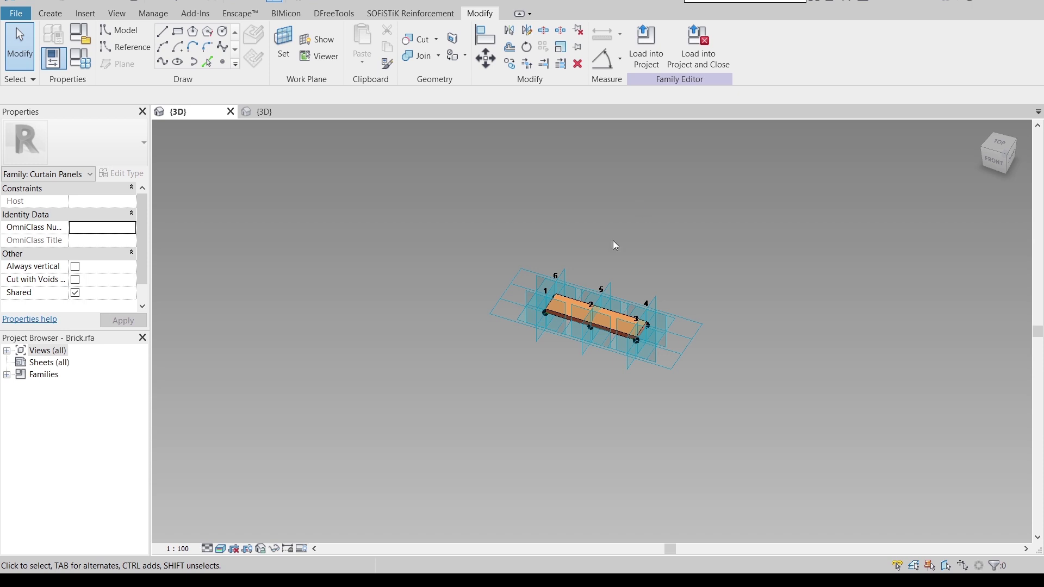
pyautogui.scroll(3, 620, 283)
pyautogui.keyDown('shift'); pyautogui.moveTo(622, 310); pyautogui.dragTo(718, 303, button='middle'); pyautogui.keyUp('shift')
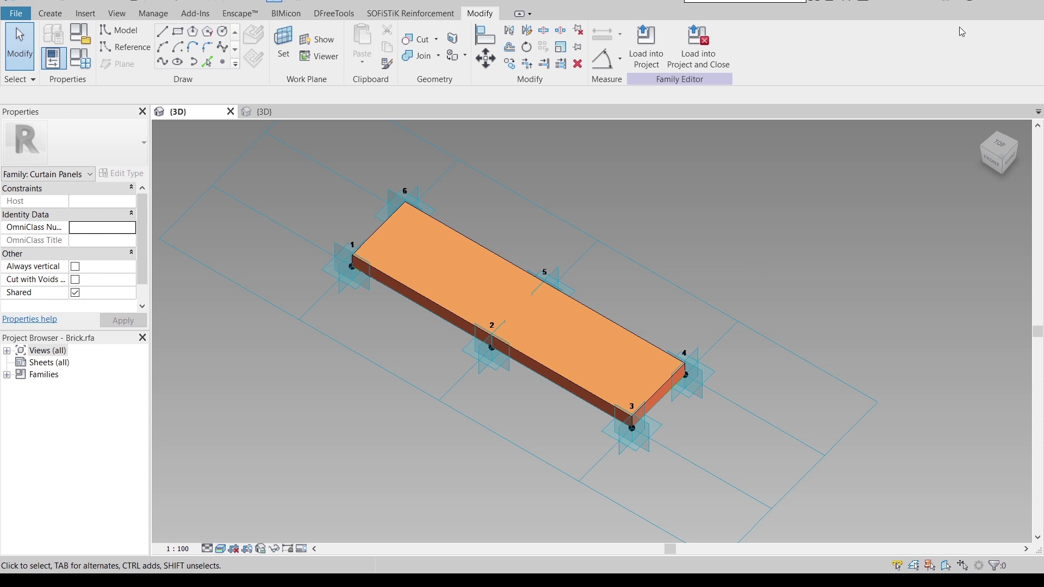
pyautogui.keyDown('shift'); pyautogui.moveTo(802, 179); pyautogui.dragTo(708, 277, button='middle'); pyautogui.keyUp('shift')
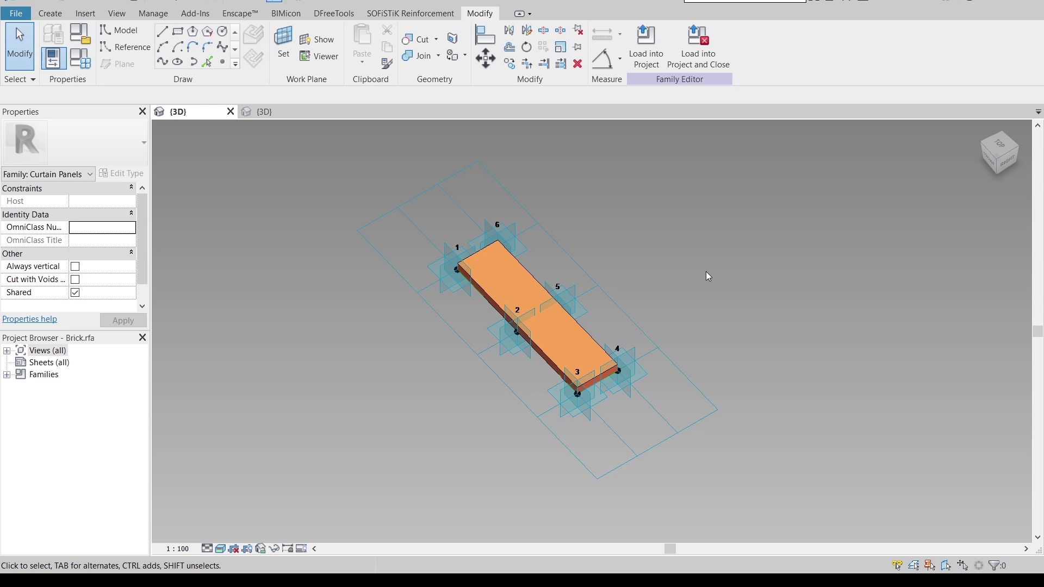
# Create a new project from the Architectural Template
pyautogui.hotkey('ctrl', 'n')
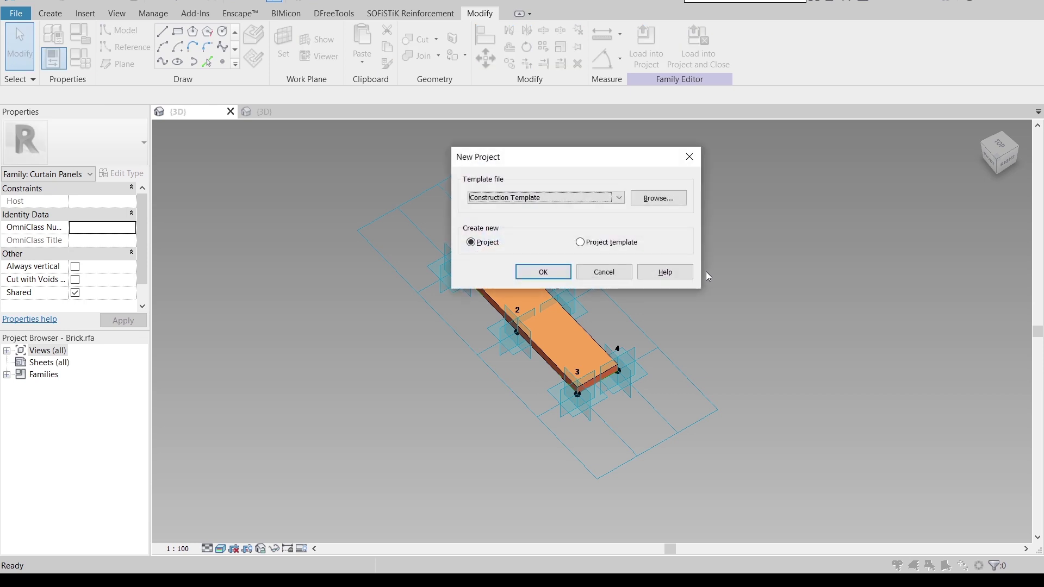
pyautogui.click(546, 200)
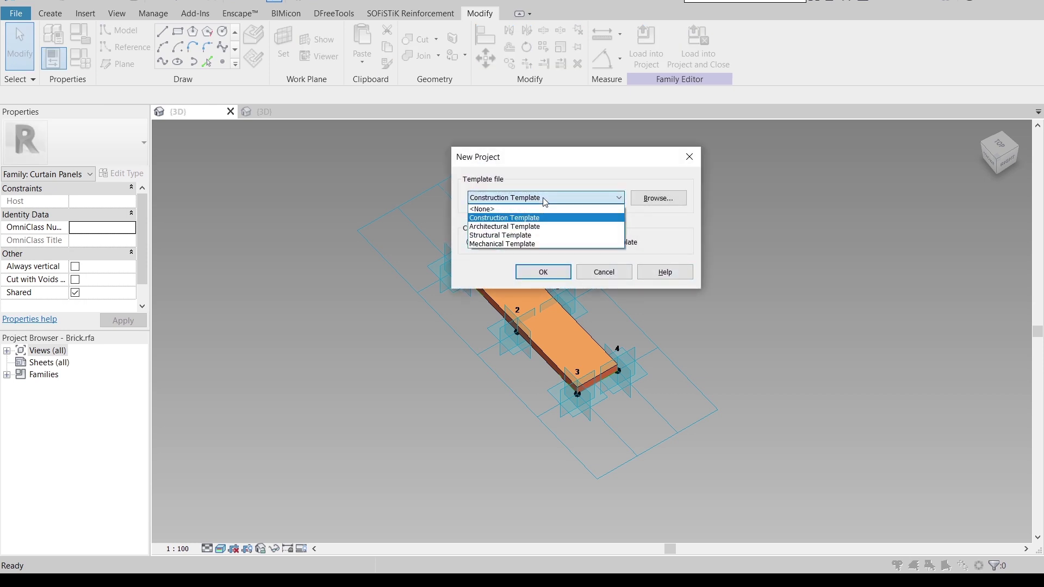
pyautogui.click(492, 227)
pyautogui.click(527, 273)
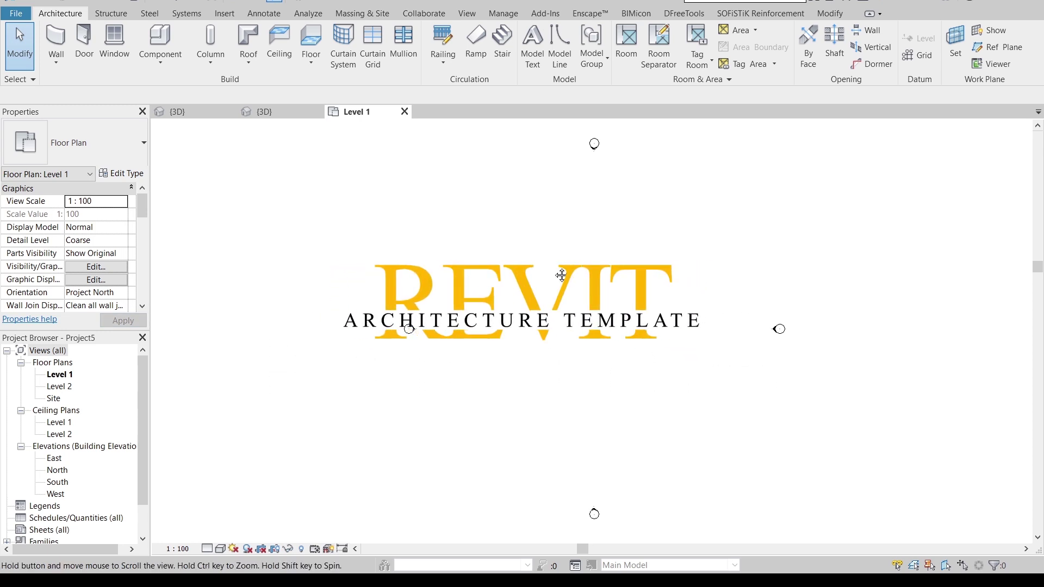
# Start a Roof by Footprint sketch and place it on Level 2
pyautogui.moveTo(294, 327); pyautogui.dragTo(206, 333, button='middle')
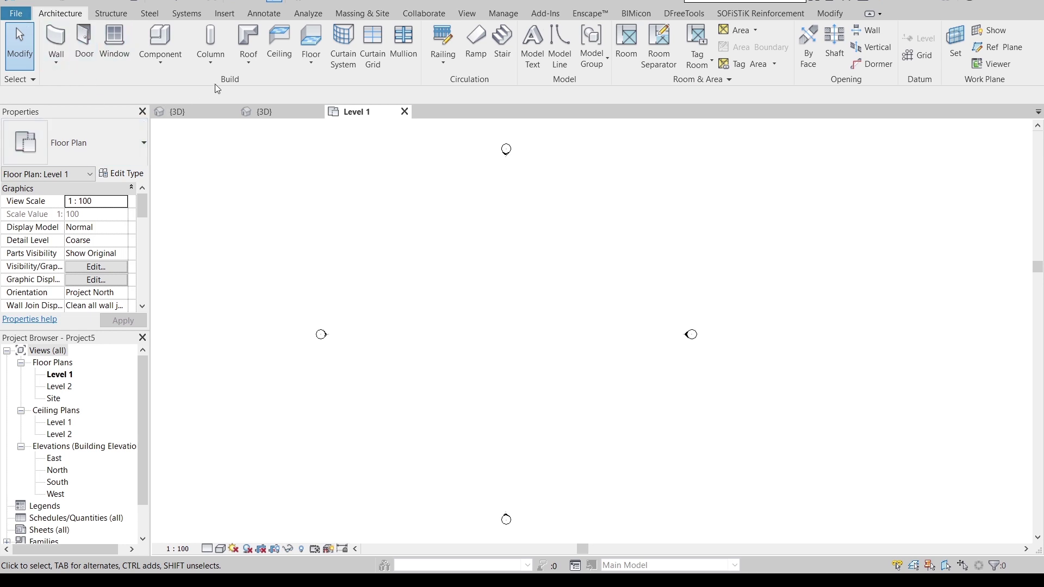
pyautogui.click(260, 68)
pyautogui.click(241, 84)
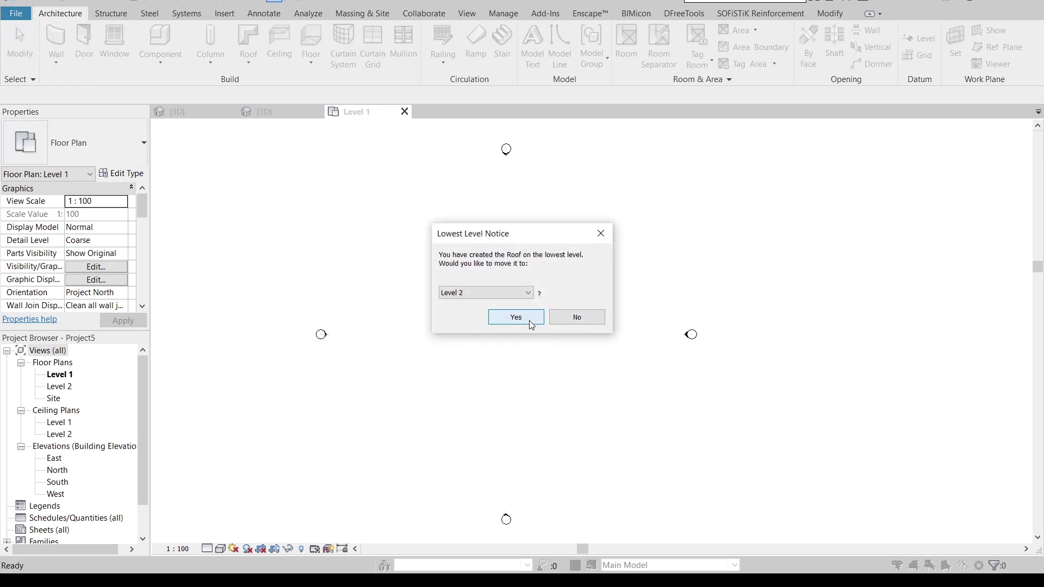
pyautogui.click(530, 321)
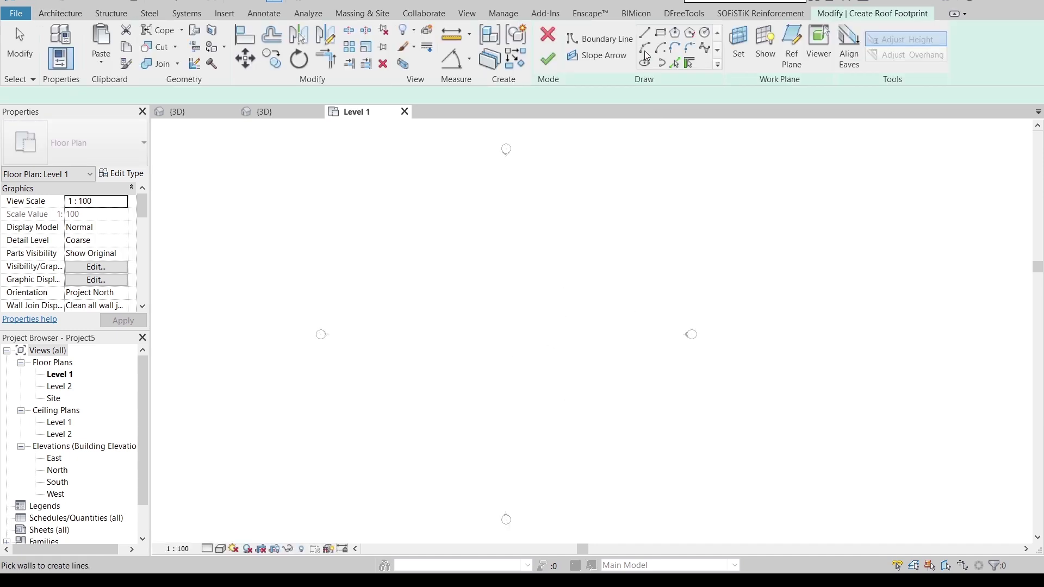
# Draw a rectangular roof footprint sized 4000 wide by 10000 long
pyautogui.click(659, 33)
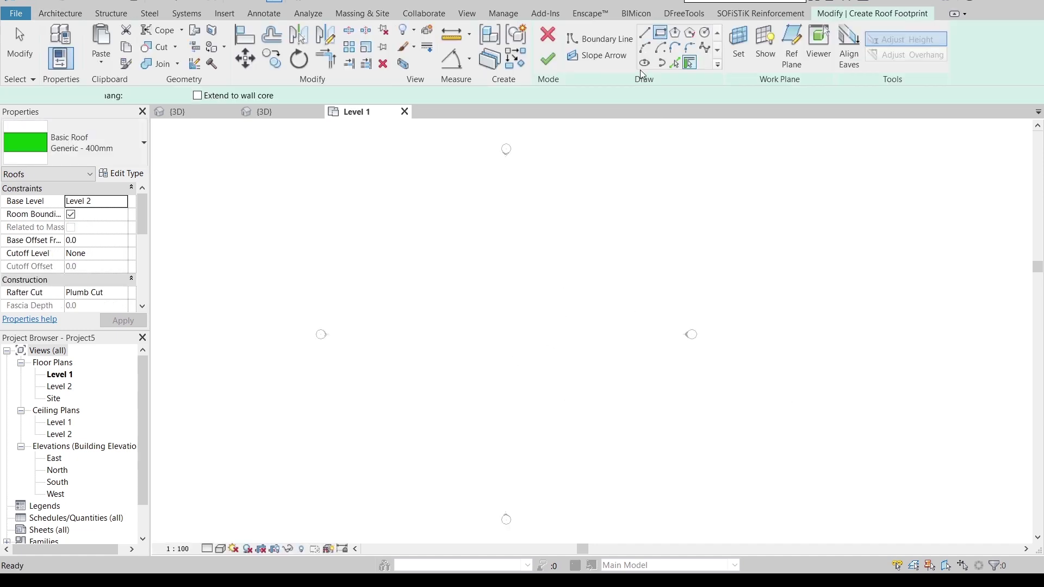
pyautogui.click(524, 358)
pyautogui.click(472, 240)
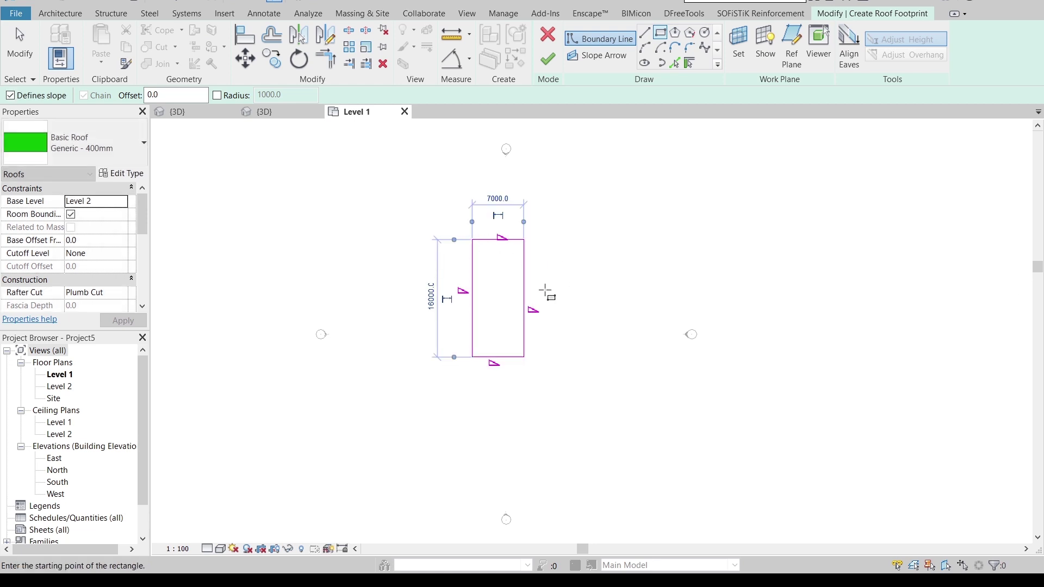
pyautogui.click(493, 197)
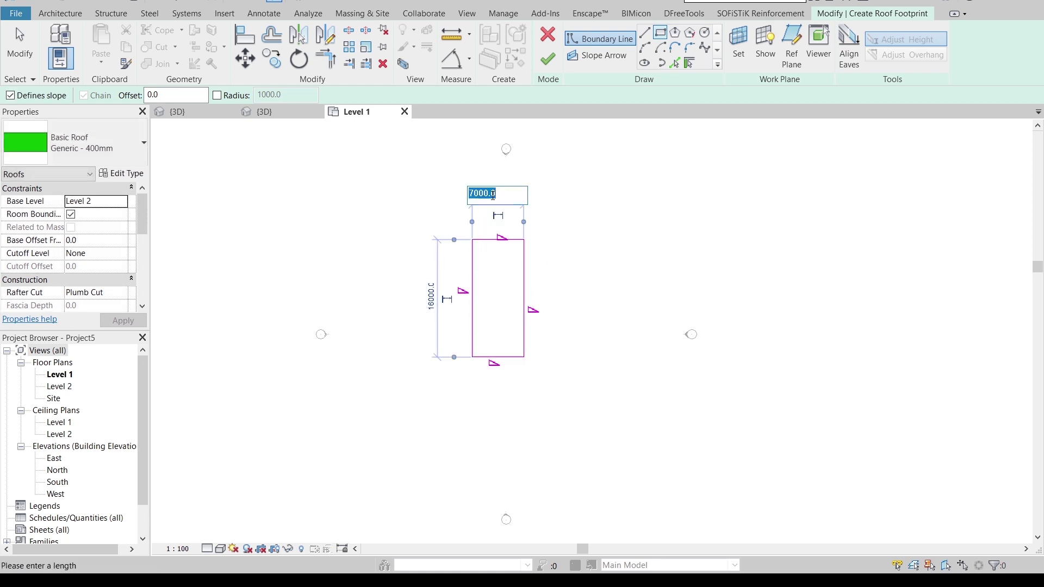
pyautogui.write('4000')
pyautogui.press('Return')
pyautogui.click(455, 296)
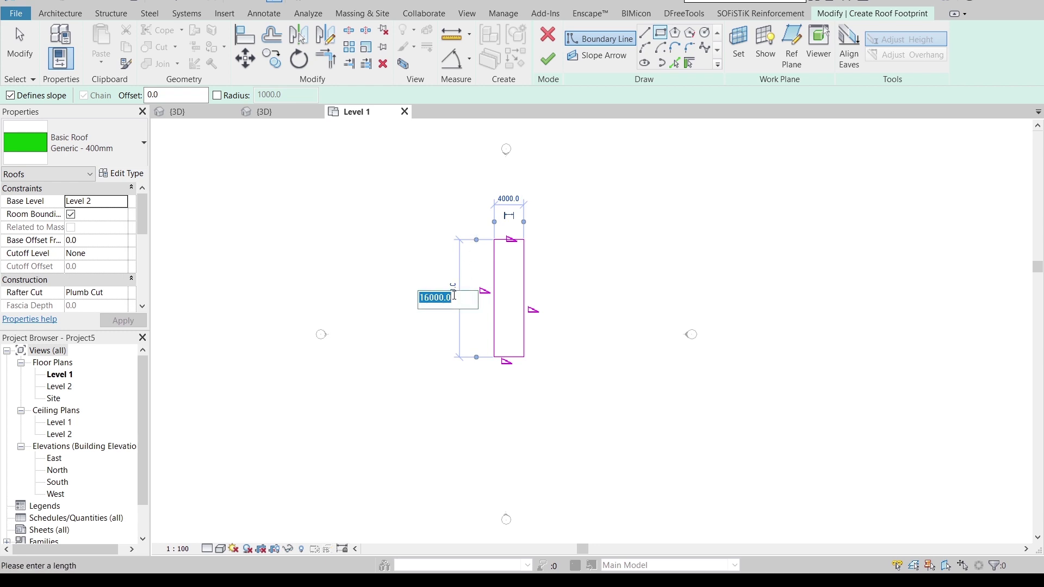
pyautogui.write('10000')
pyautogui.press('Return')
pyautogui.press('Escape')
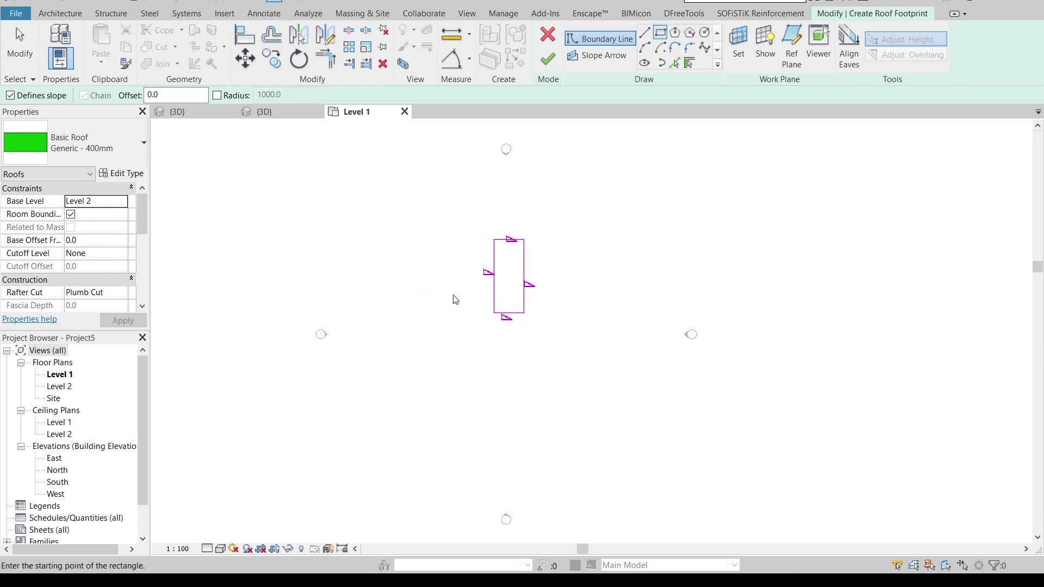
pyautogui.press('Escape')
# Turn off Defines Slope on the top, left and right edges and finish the roof
pyautogui.scroll(3, 454, 297)
pyautogui.moveTo(545, 296); pyautogui.dragTo(474, 377, button='middle')
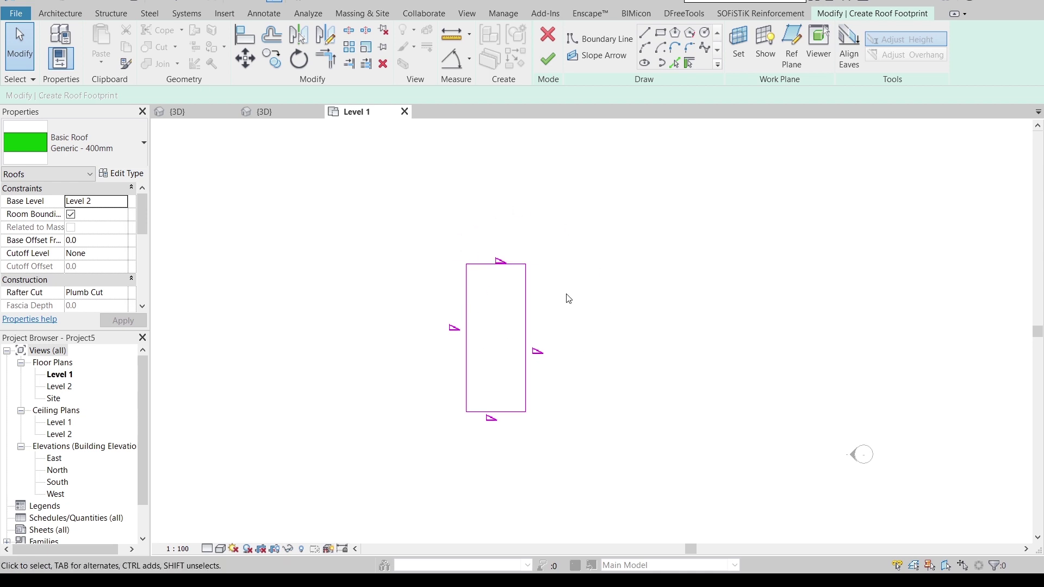
pyautogui.moveTo(583, 205); pyautogui.dragTo(424, 375)
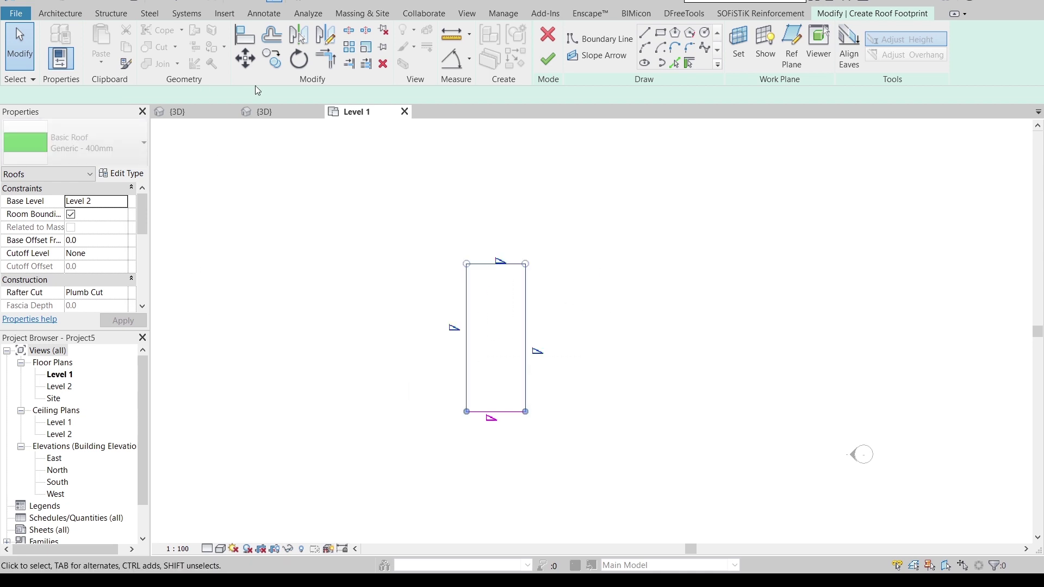
pyautogui.click(265, 95)
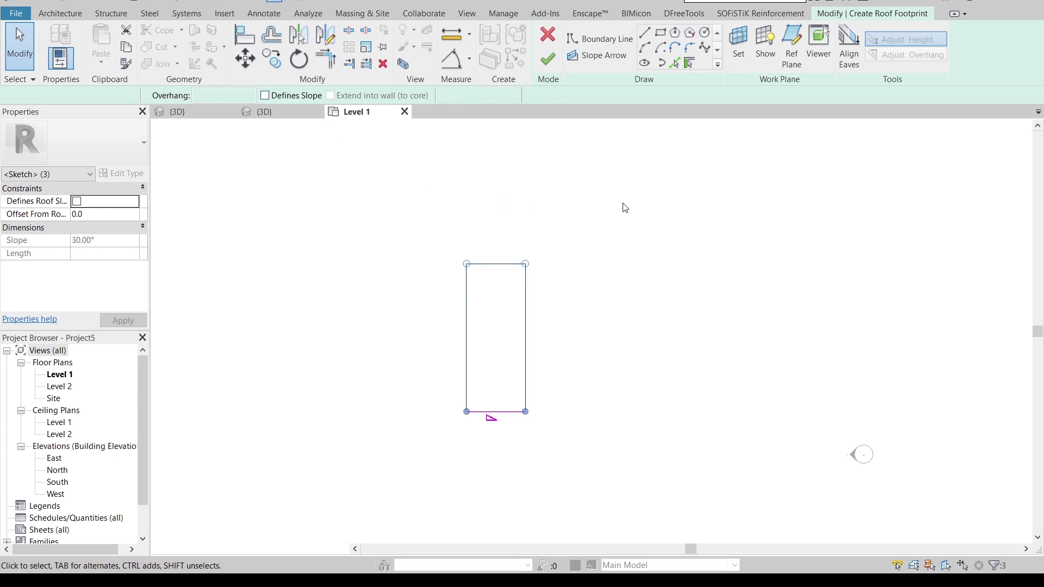
pyautogui.click(623, 205)
pyautogui.click(548, 60)
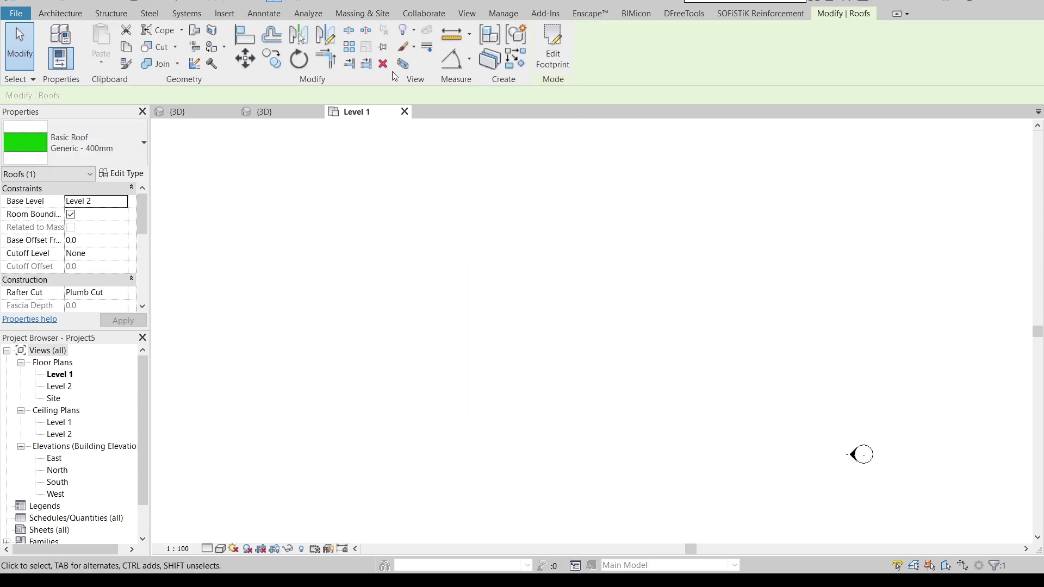
# Open the default 3D view, hide both level planes, and view the roof from above
pyautogui.click(468, 14)
pyautogui.click(384, 39)
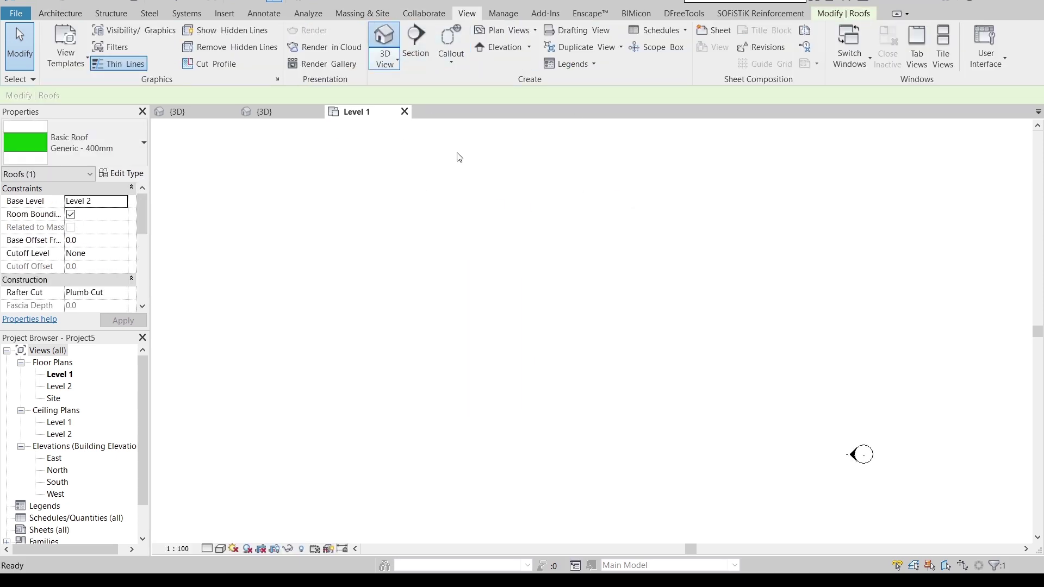
pyautogui.keyDown('shift'); pyautogui.moveTo(563, 259); pyautogui.dragTo(459, 422, button='middle'); pyautogui.keyUp('shift')
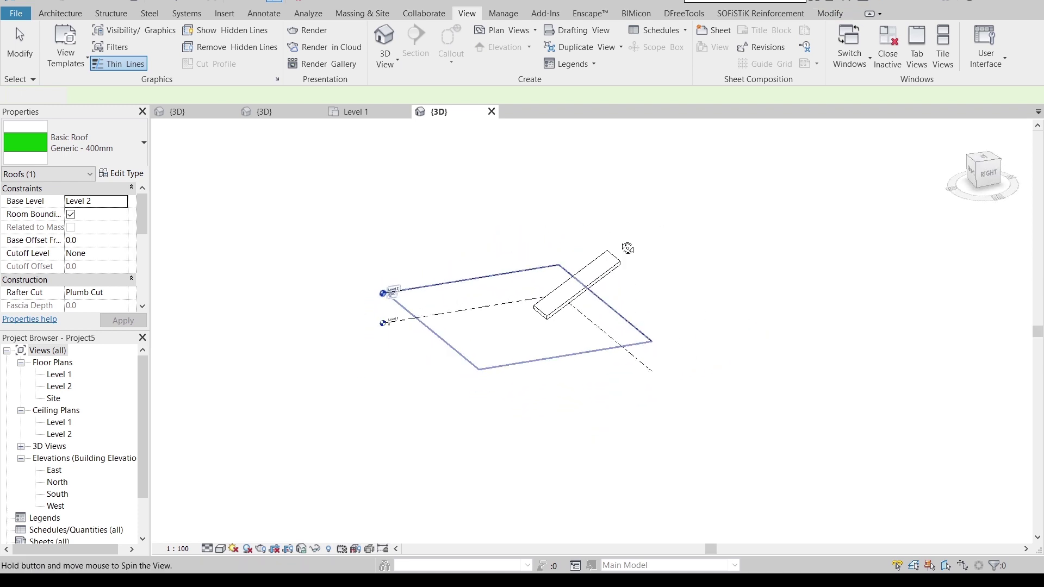
pyautogui.click(459, 423)
pyautogui.moveTo(414, 433); pyautogui.dragTo(361, 276)
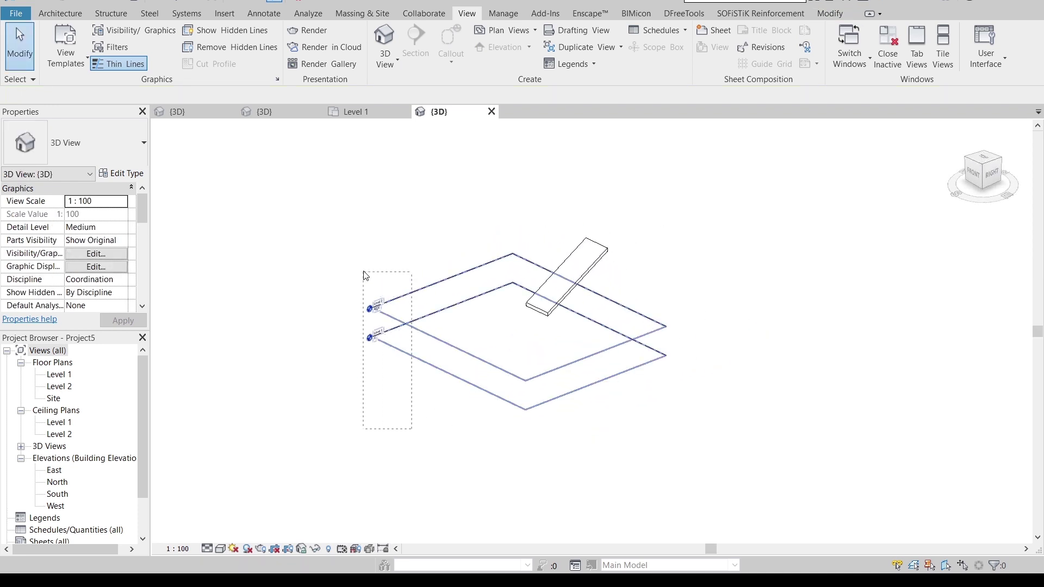
pyautogui.rightClick(403, 186)
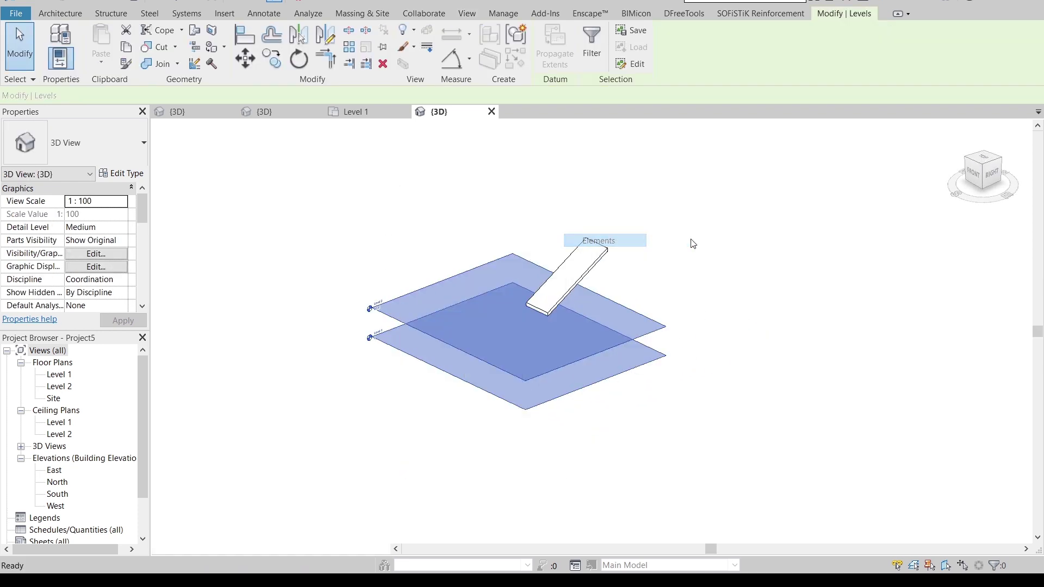
pyautogui.moveTo(543, 343)
pyautogui.keyDown('shift'); pyautogui.mouseDown(button='middle')
pyautogui.moveTo(541, 389)
pyautogui.moveTo(583, 413)
pyautogui.mouseUp(button='middle'); pyautogui.keyUp('shift')
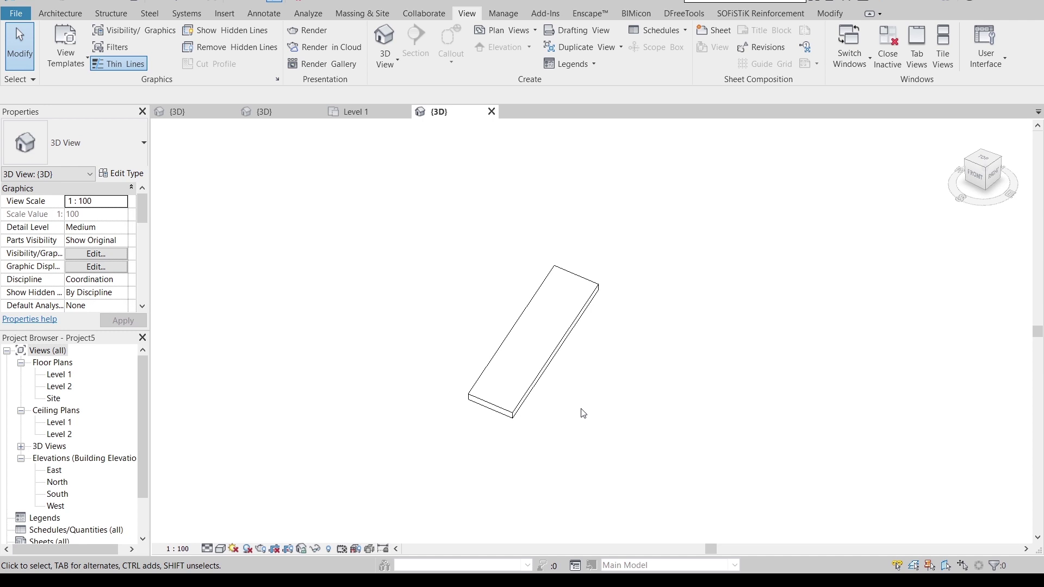
# Create a Model In-Place family in the Roofs category named Roofs 1, then open Work Plane Set
pyautogui.click(57, 15)
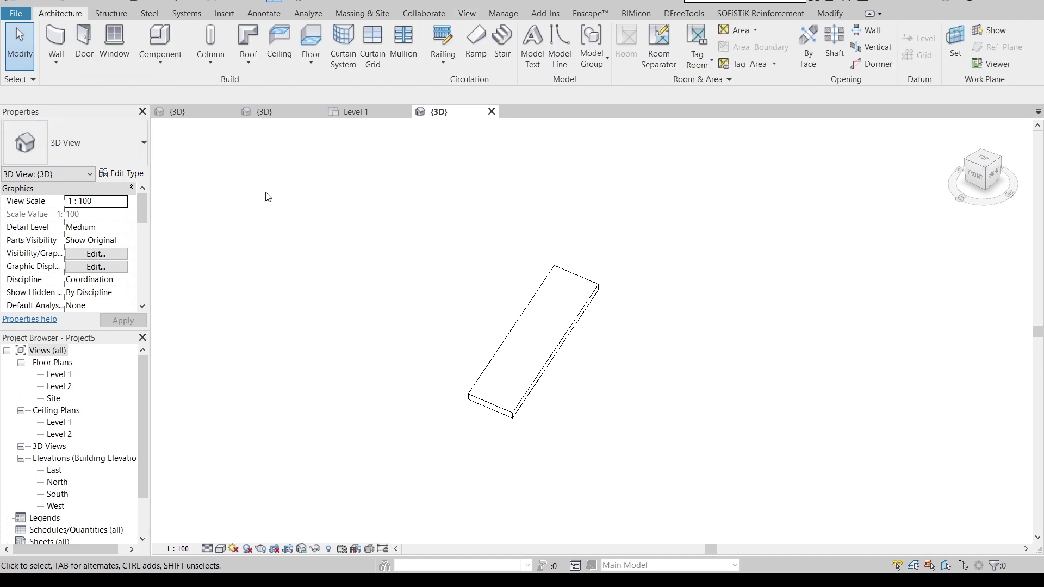
pyautogui.click(168, 66)
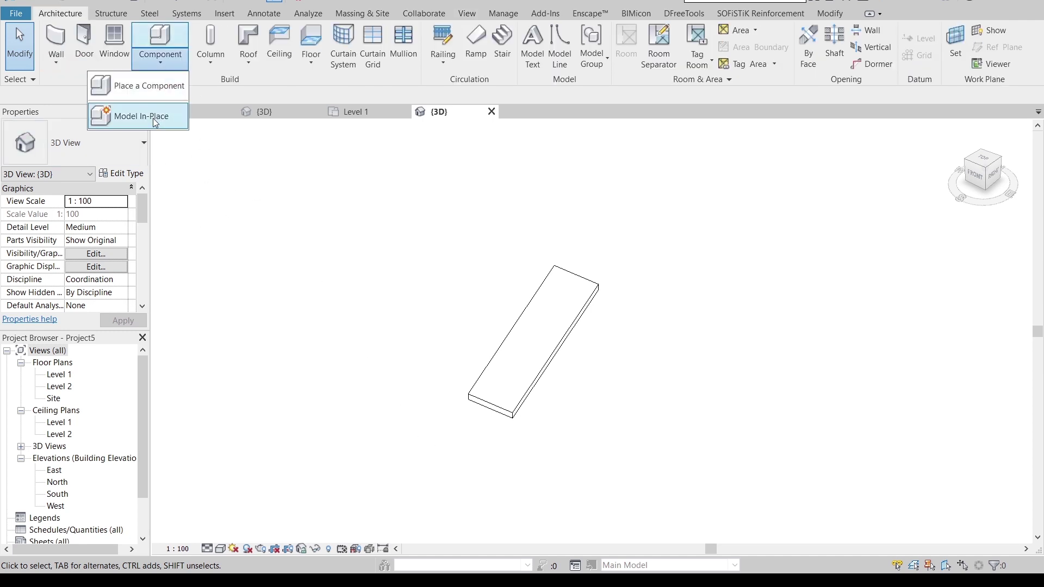
pyautogui.click(152, 116)
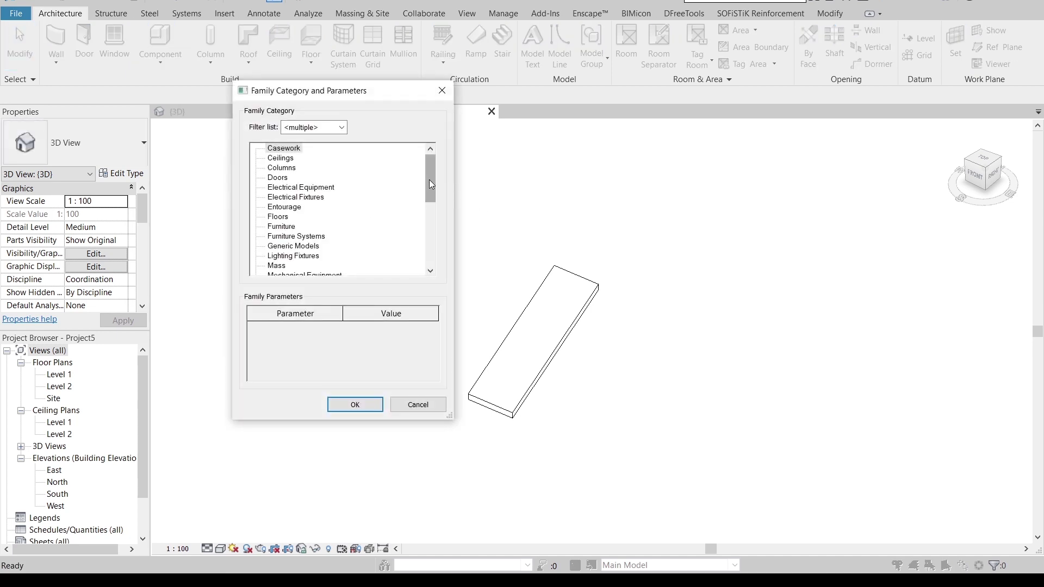
pyautogui.moveTo(430, 184); pyautogui.dragTo(429, 245)
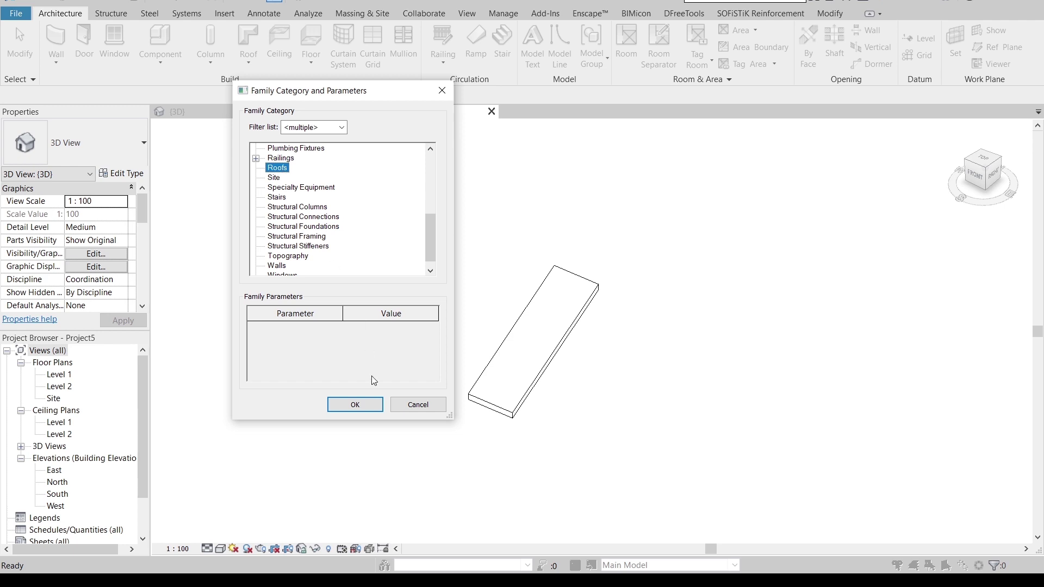
pyautogui.click(367, 408)
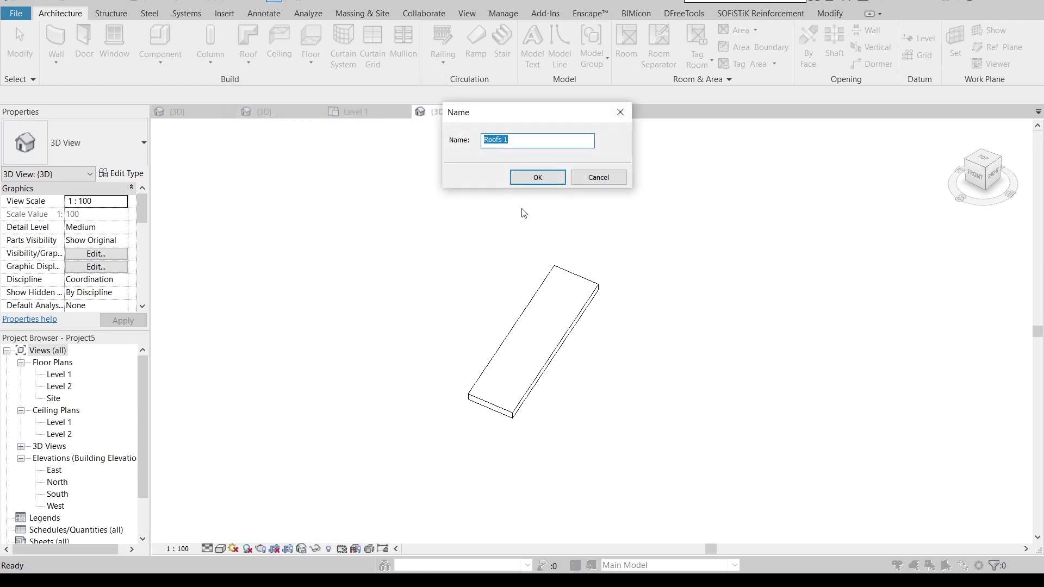
pyautogui.click(528, 182)
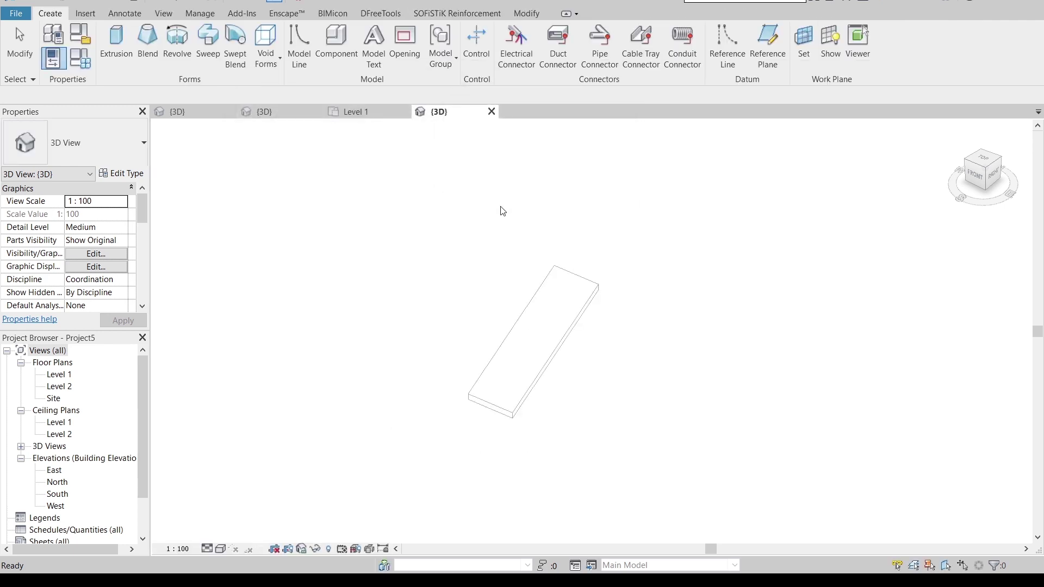
pyautogui.click(804, 43)
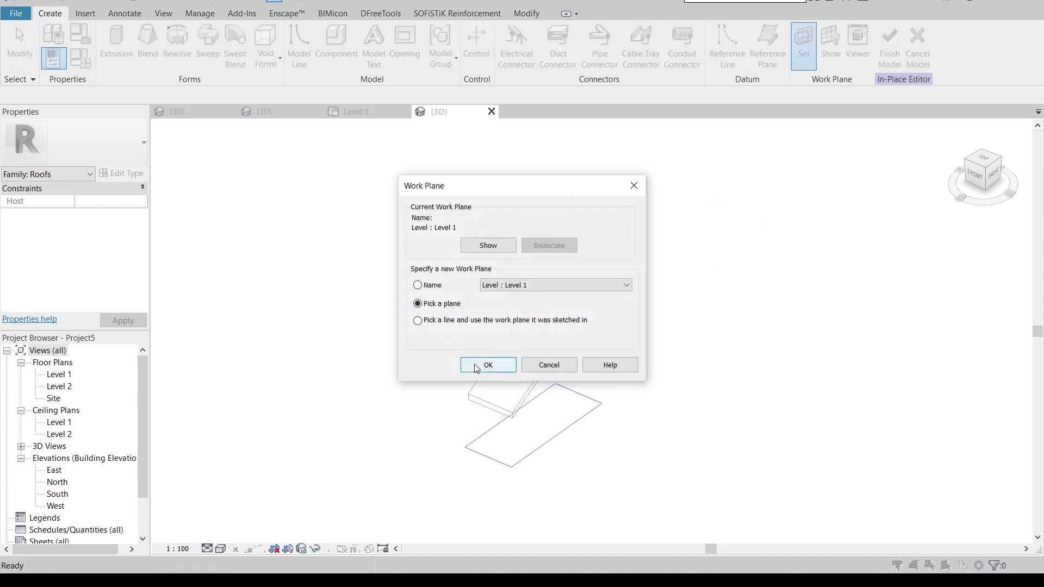
# Use the roof face as the work plane and sketch an extrusion rectangle over the roof top
pyautogui.click(489, 365)
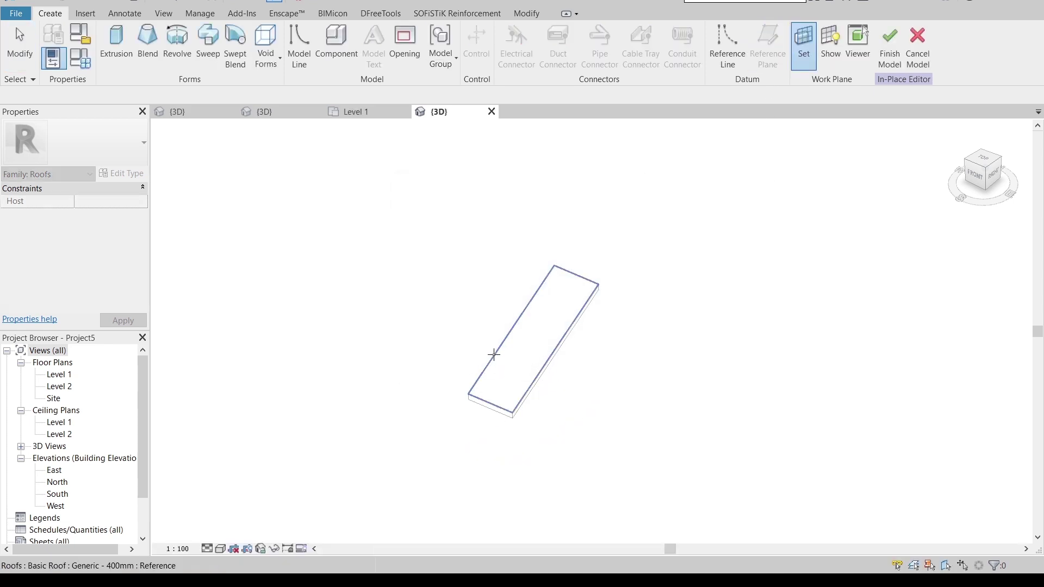
pyautogui.click(492, 355)
pyautogui.click(117, 50)
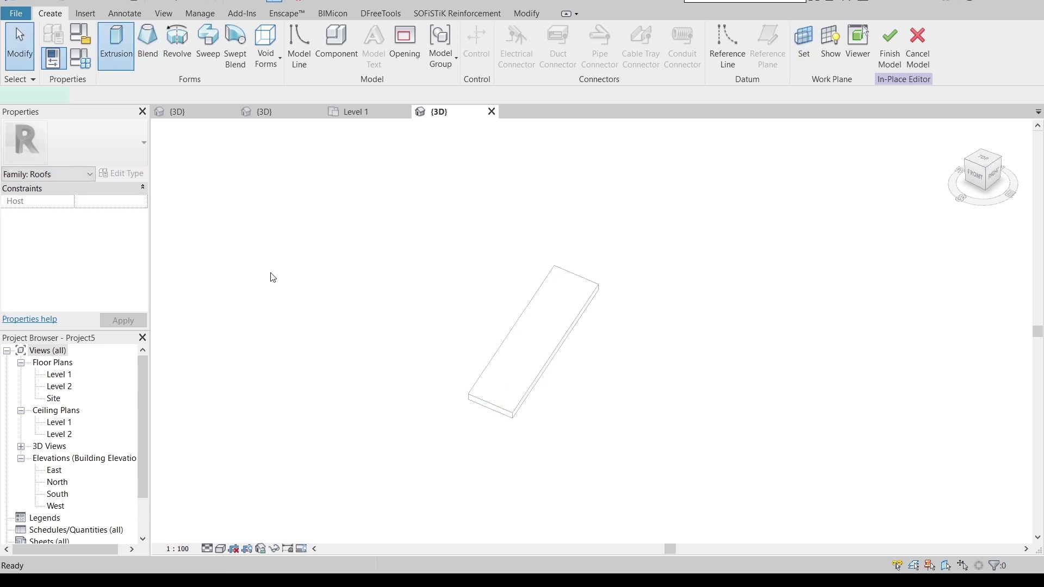
pyautogui.click(510, 32)
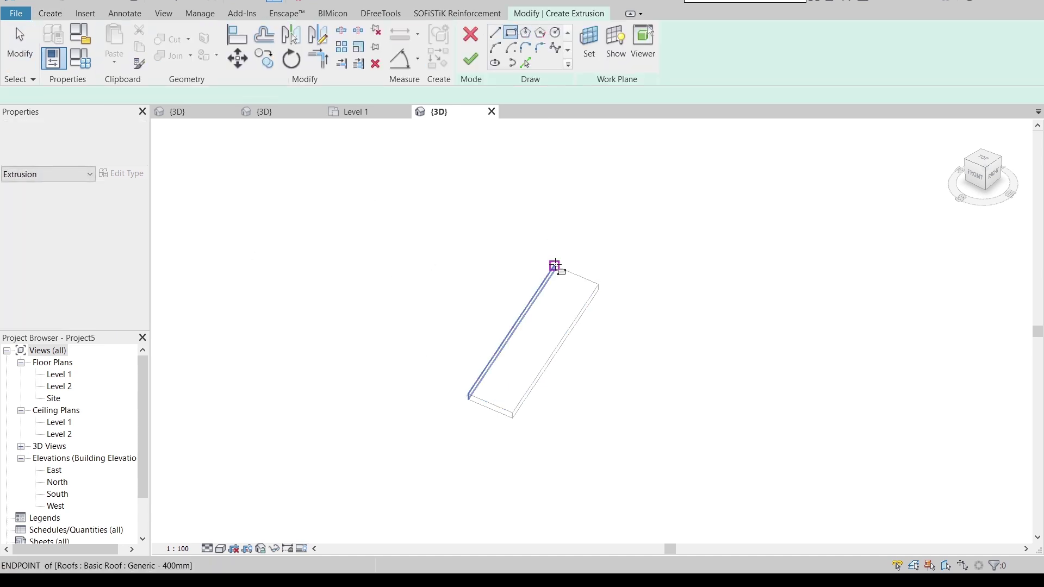
pyautogui.scroll(3, 549, 266)
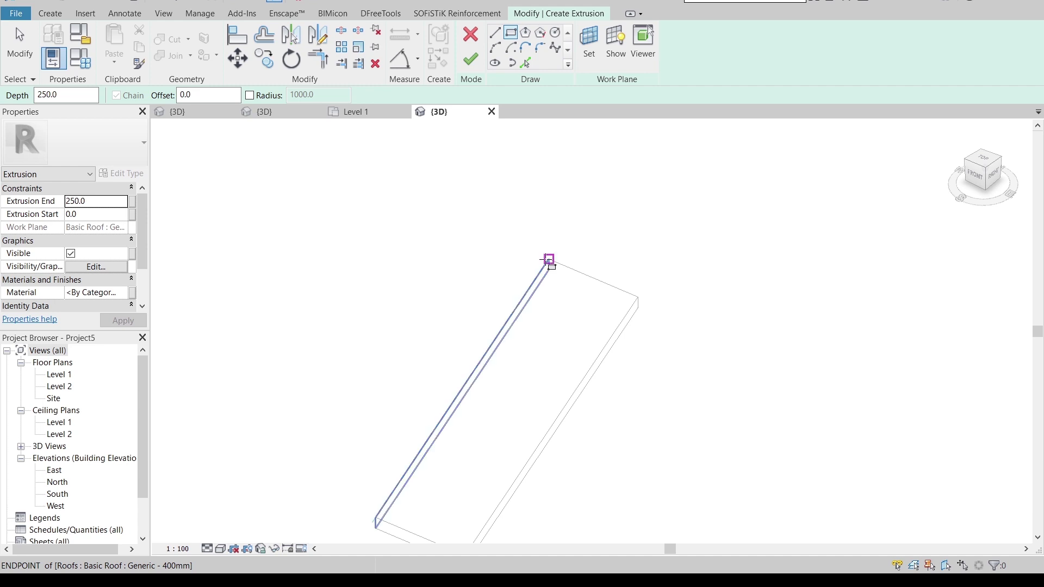
pyautogui.click(545, 265)
pyautogui.scroll(-2, 559, 322)
pyautogui.moveTo(560, 322); pyautogui.dragTo(562, 226, button='middle')
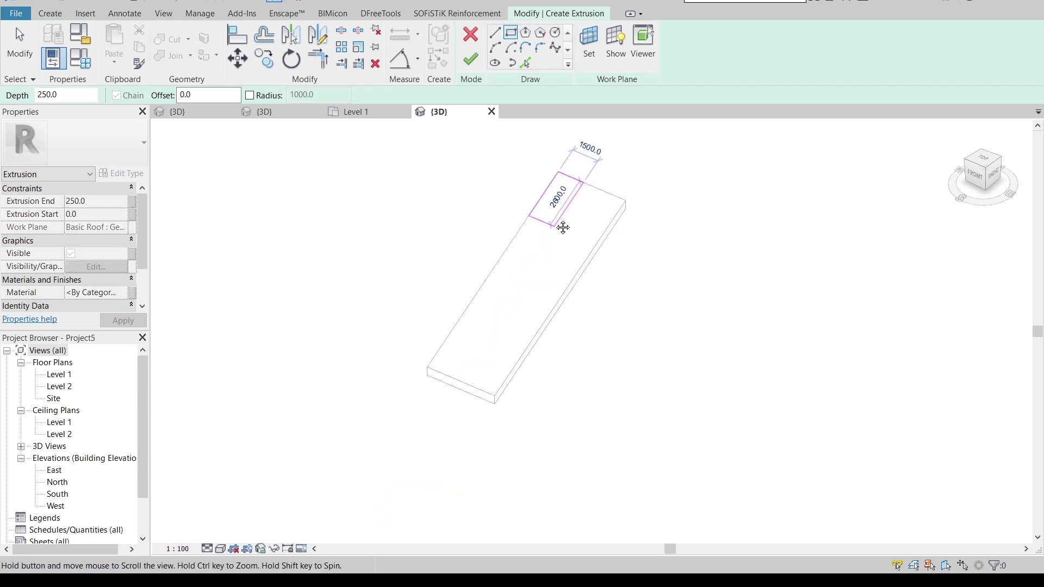
pyautogui.click(495, 388)
pyautogui.press('Escape')
pyautogui.press('Escape')
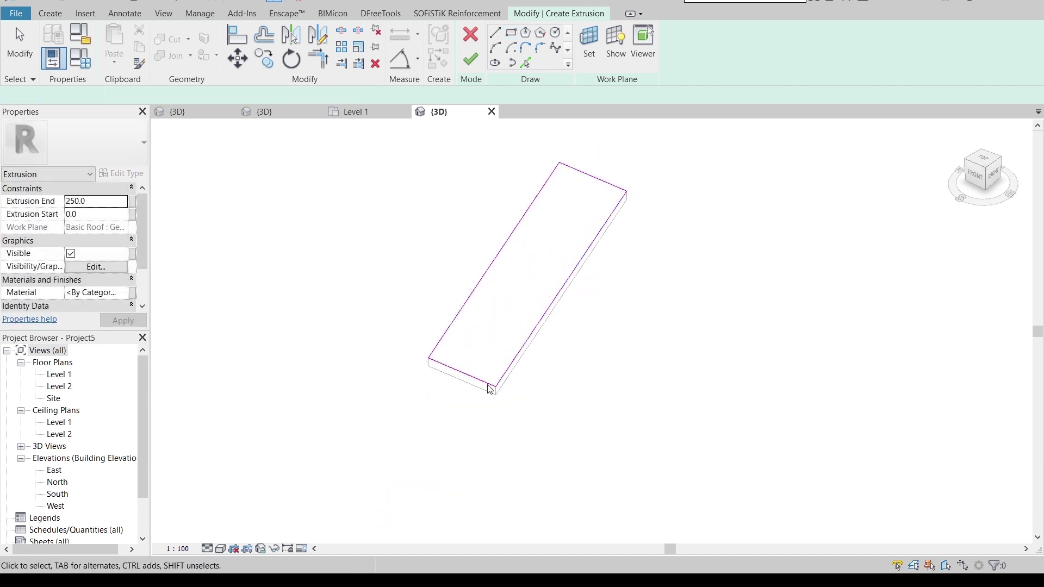
# Set the extrusion's Extrusion End to 20.0
pyautogui.click(112, 202)
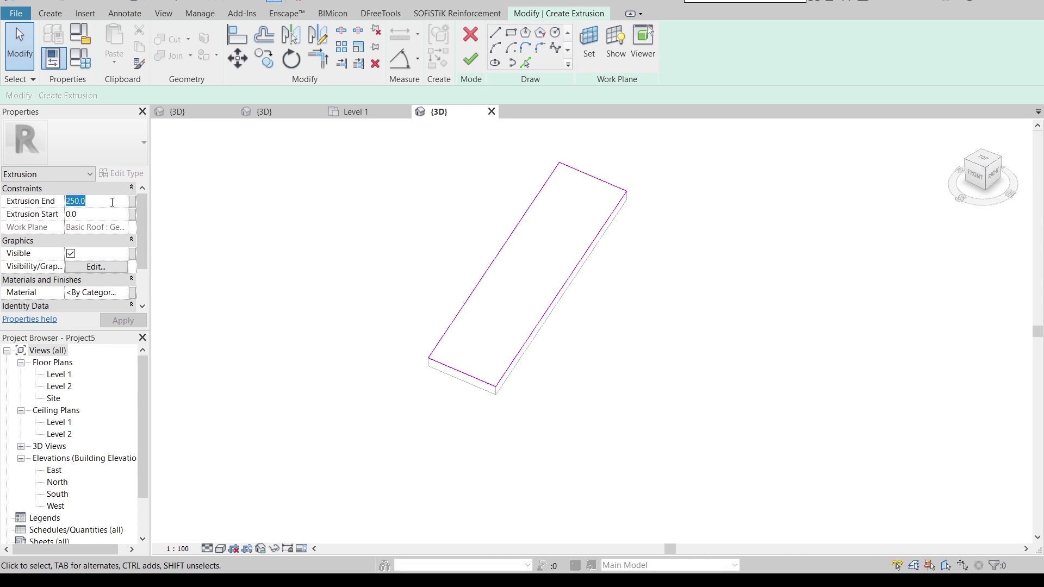
pyautogui.write('20')
pyautogui.press('Return')
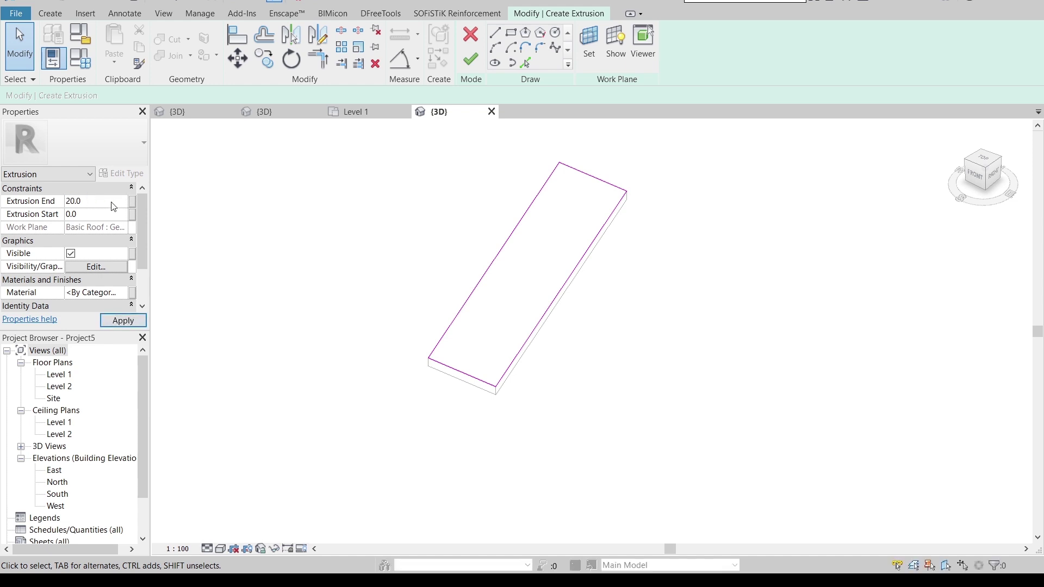
# Associate Extrusion End with a new family parameter named Roof cover
pyautogui.click(133, 202)
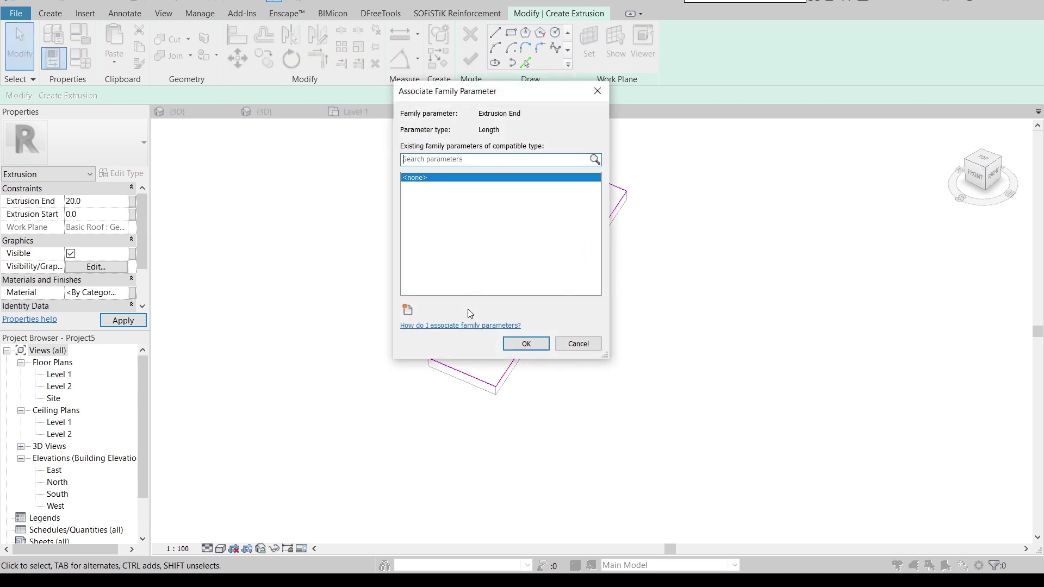
pyautogui.click(408, 310)
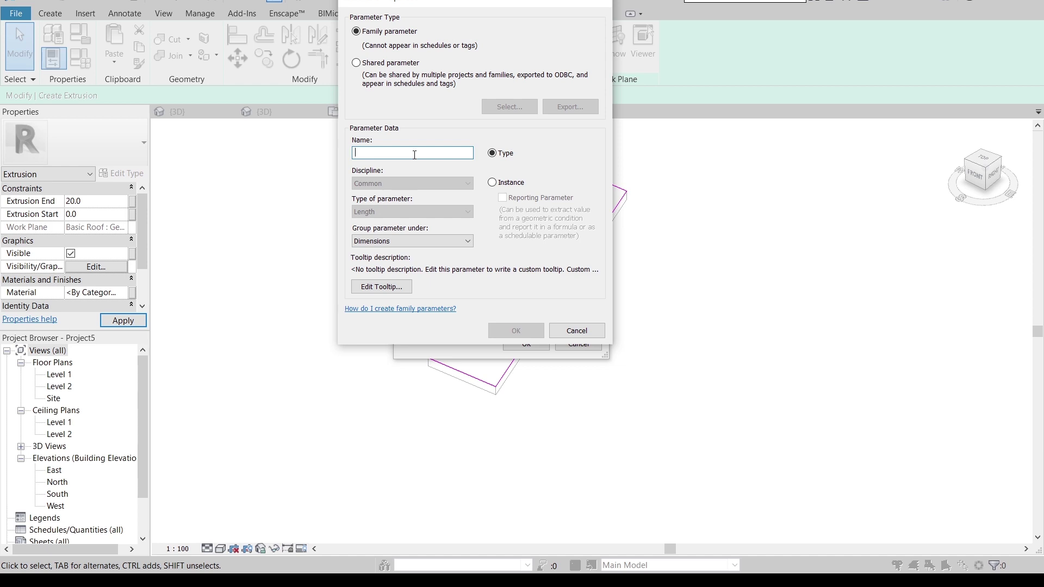
pyautogui.write('Roof cover')
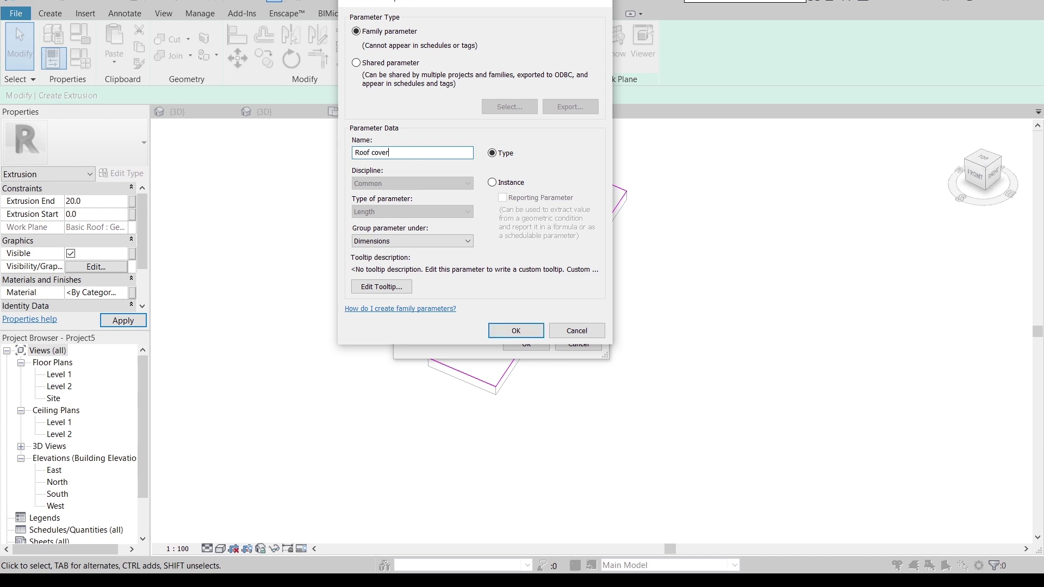
pyautogui.press('Return')
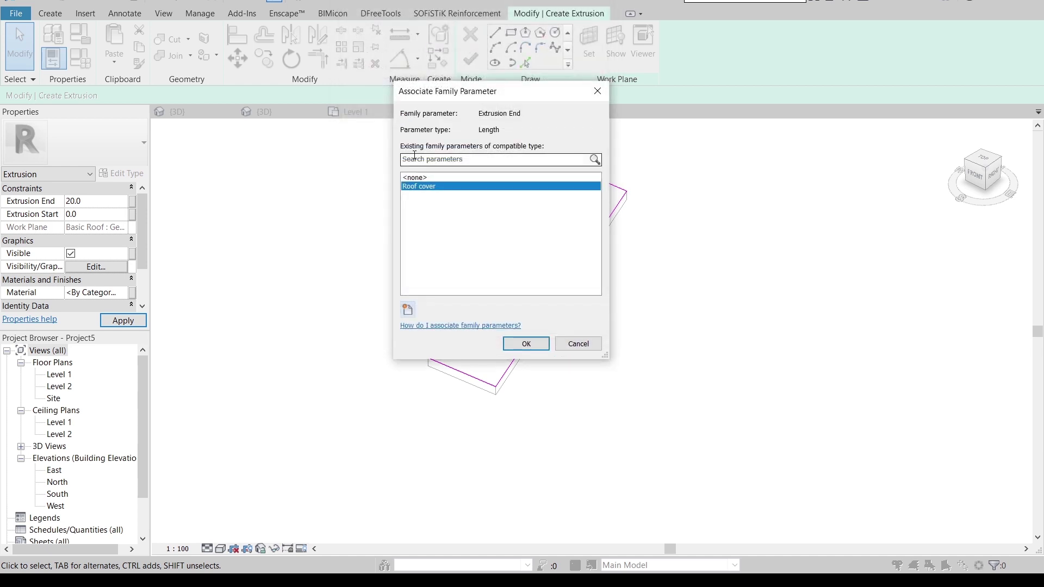
pyautogui.click(522, 345)
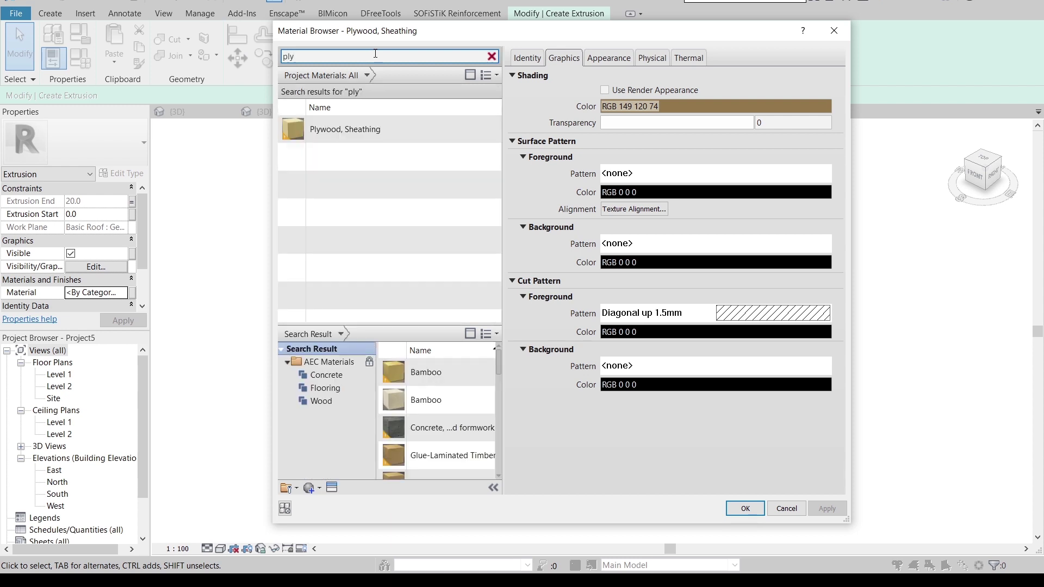
# Give the extrusion Plywood, Sheathing material and finish its sketch
pyautogui.click(372, 132)
pyautogui.press('Return')
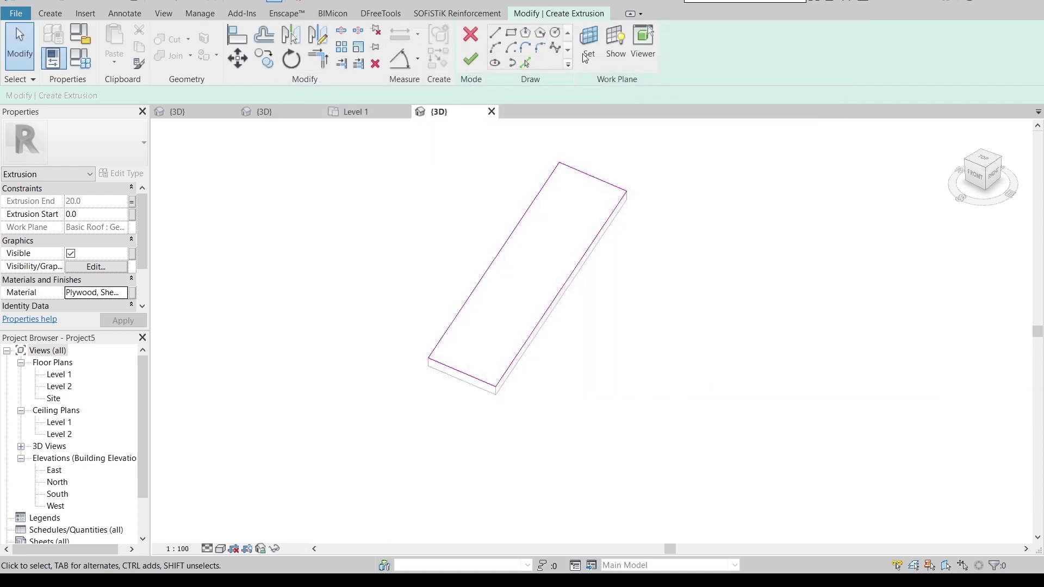
pyautogui.click(472, 61)
# Check the extrusion's alignment along the roof edge, finish the Roofs 1 model, and select the roof slab
pyautogui.click(614, 257)
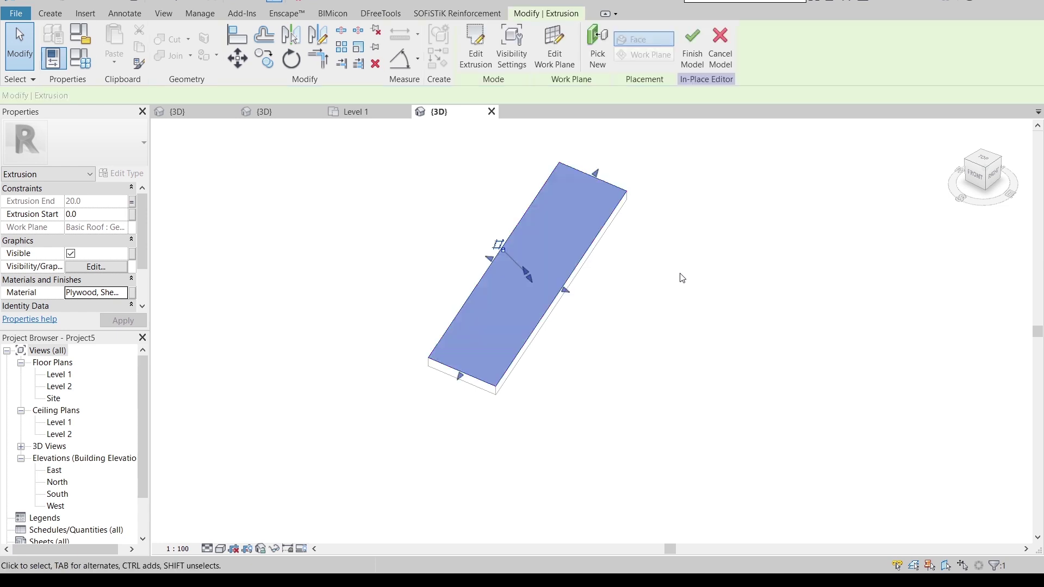
pyautogui.keyDown('shift'); pyautogui.moveTo(684, 276); pyautogui.dragTo(513, 233, button='middle'); pyautogui.keyUp('shift')
pyautogui.click(990, 179)
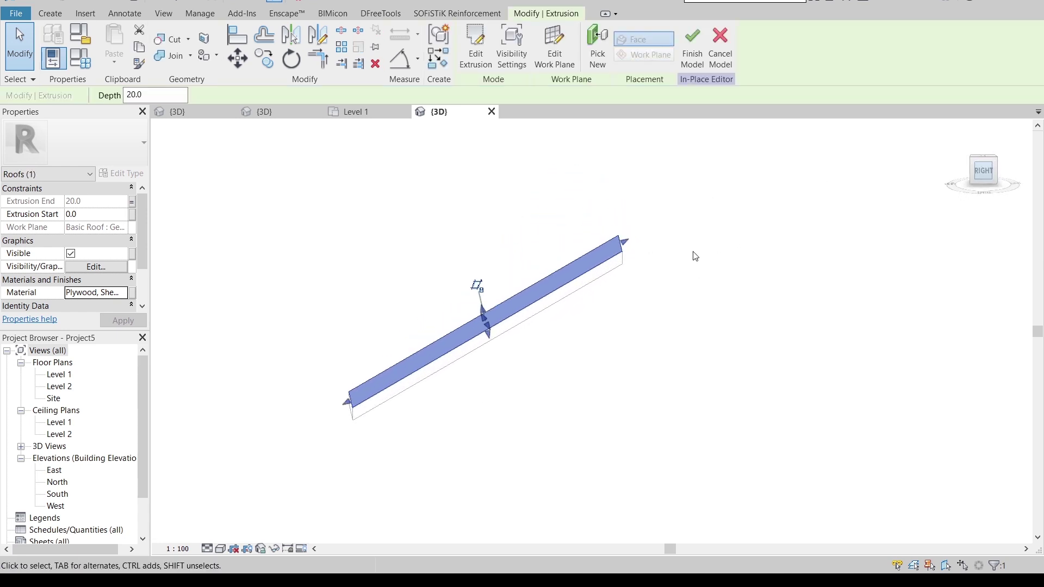
pyautogui.scroll(3, 693, 203)
pyautogui.moveTo(760, 235)
pyautogui.mouseDown(button='middle')
pyautogui.moveTo(591, 367)
pyautogui.moveTo(644, 366)
pyautogui.mouseUp(button='middle')
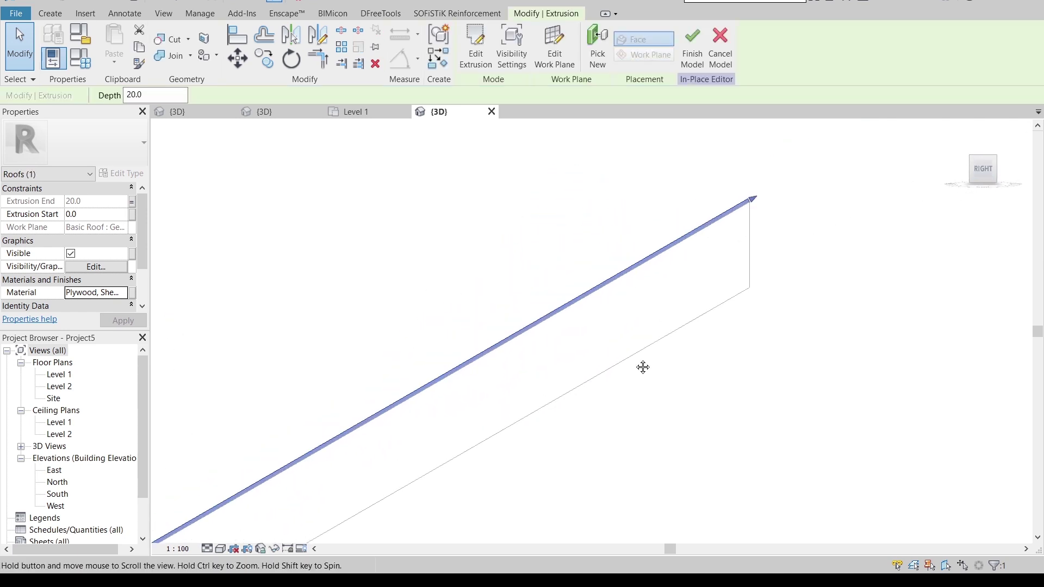
pyautogui.keyDown('shift'); pyautogui.moveTo(774, 241); pyautogui.dragTo(712, 342, button='middle'); pyautogui.keyUp('shift')
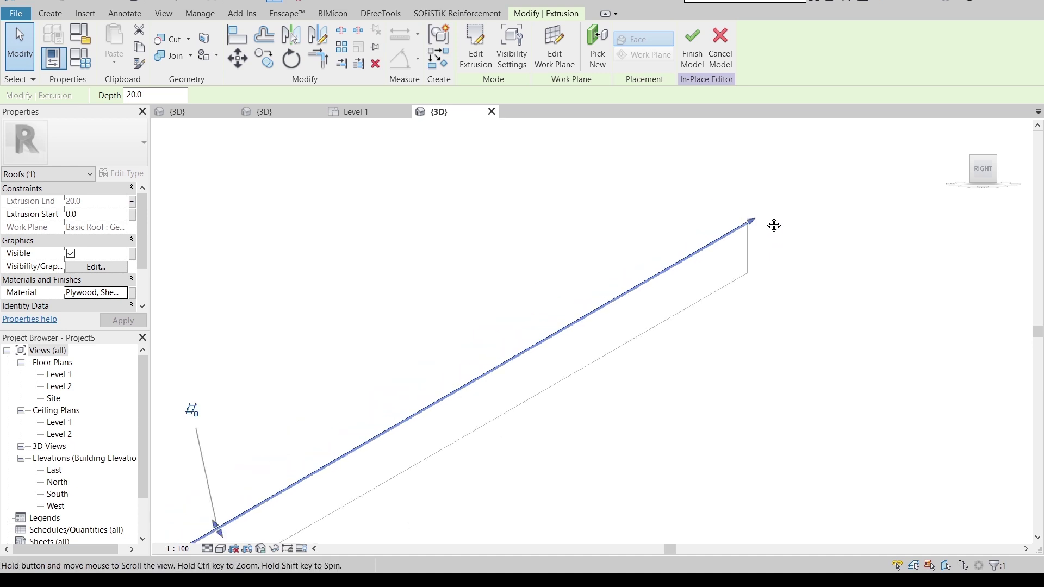
pyautogui.click(712, 342)
pyautogui.scroll(-3, 658, 347)
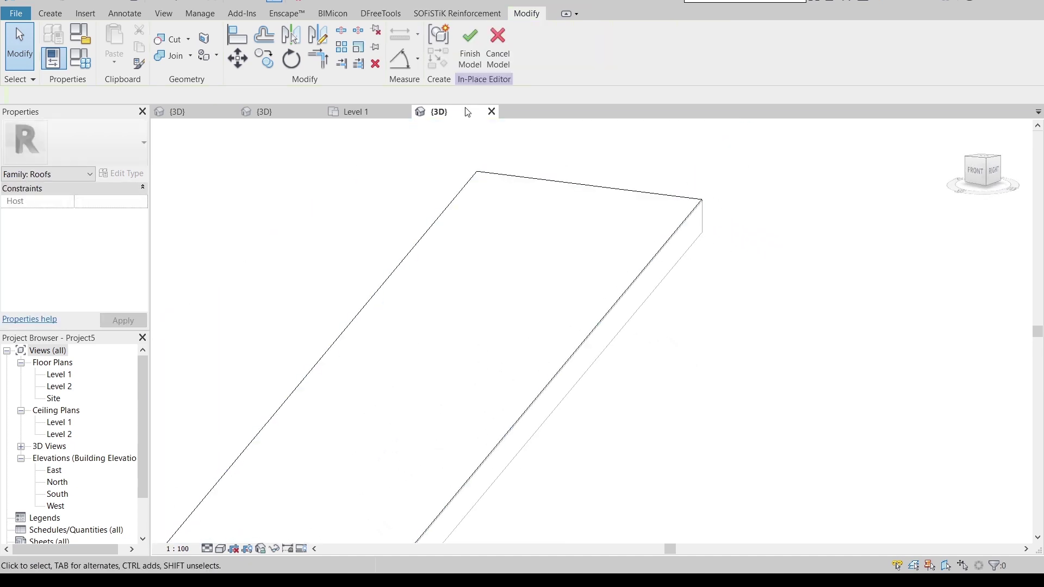
pyautogui.click(470, 46)
pyautogui.moveTo(791, 321); pyautogui.dragTo(785, 219, button='middle')
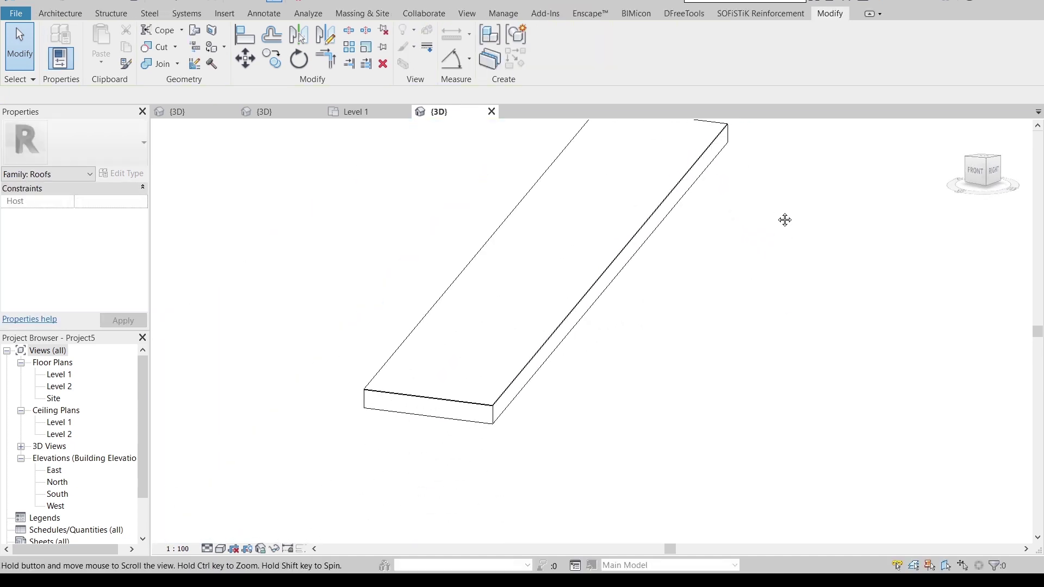
pyautogui.click(555, 369)
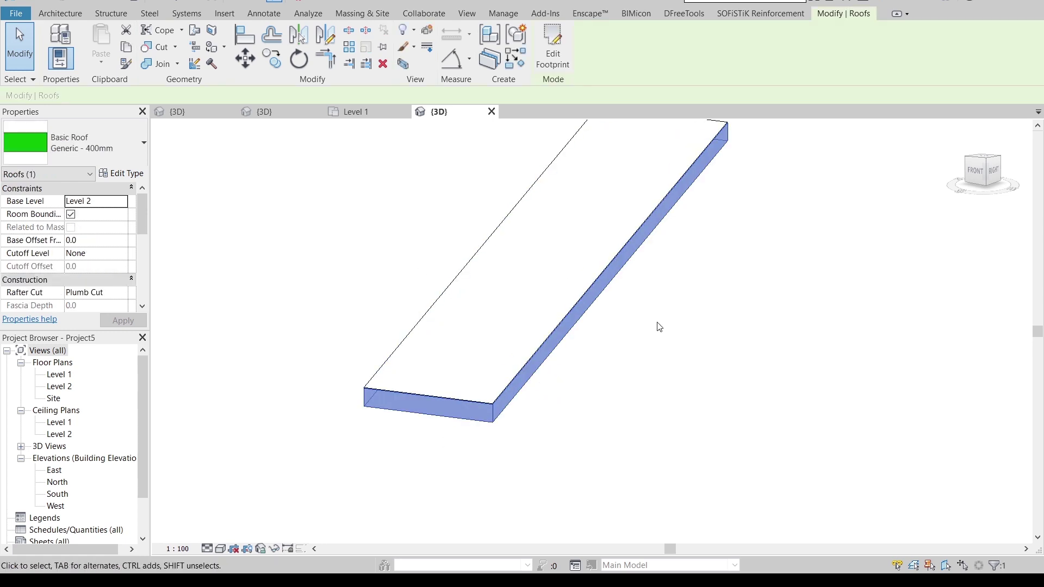
# Change the roof to Sloped Glazing with empty curtain panels
pyautogui.click(86, 145)
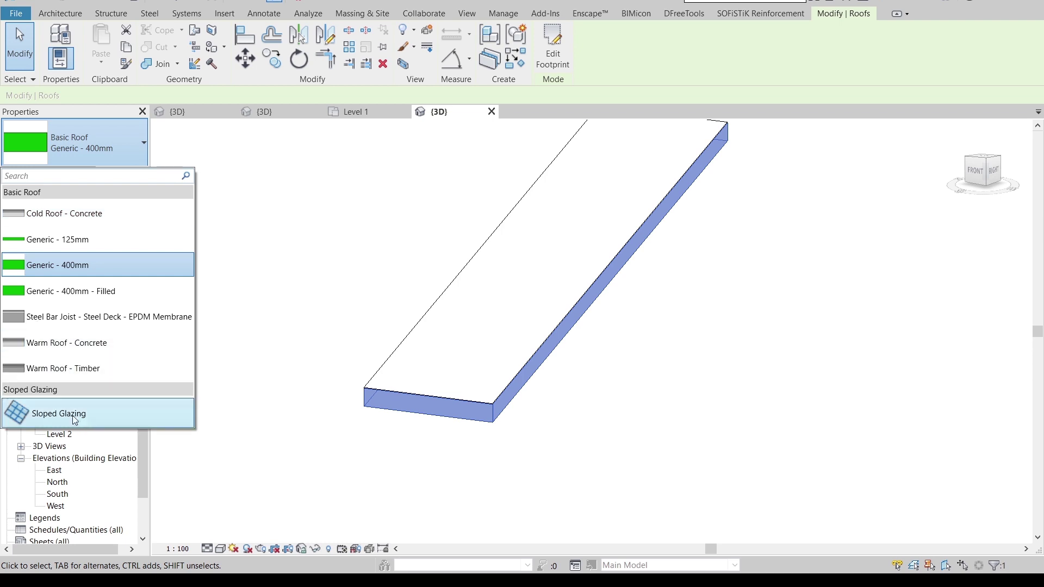
pyautogui.click(96, 419)
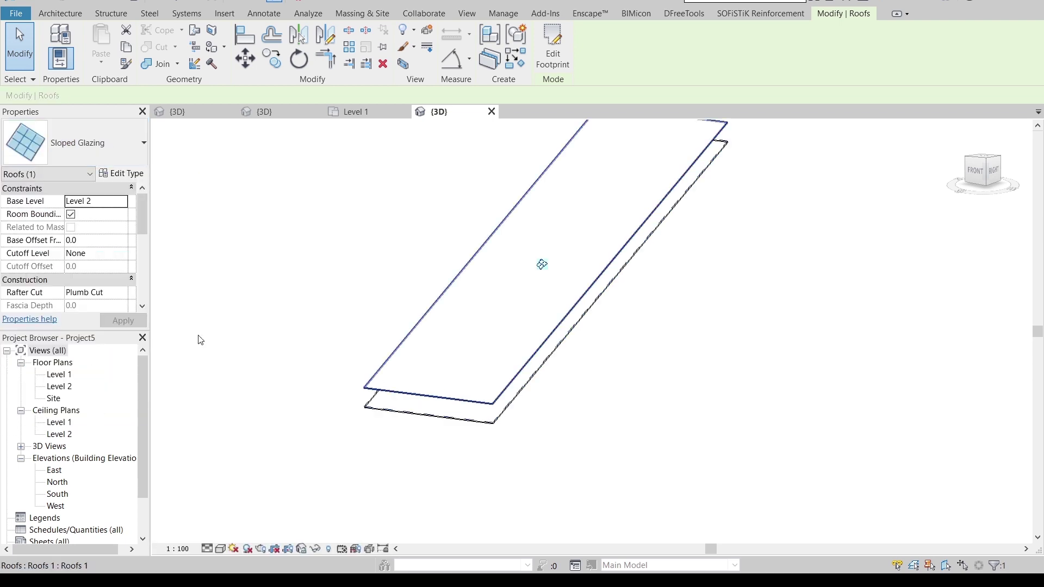
pyautogui.click(124, 174)
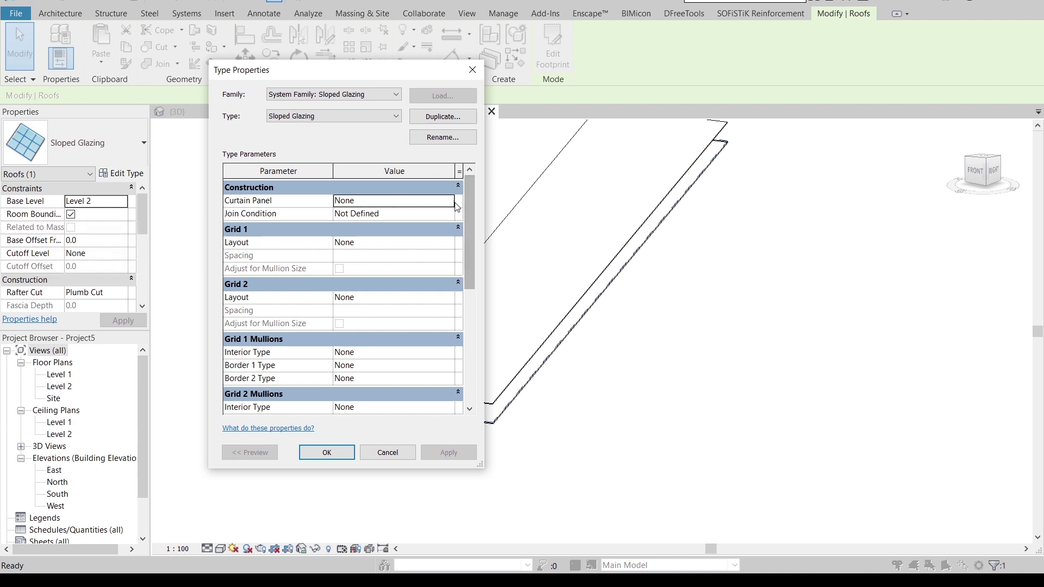
pyautogui.click(448, 200)
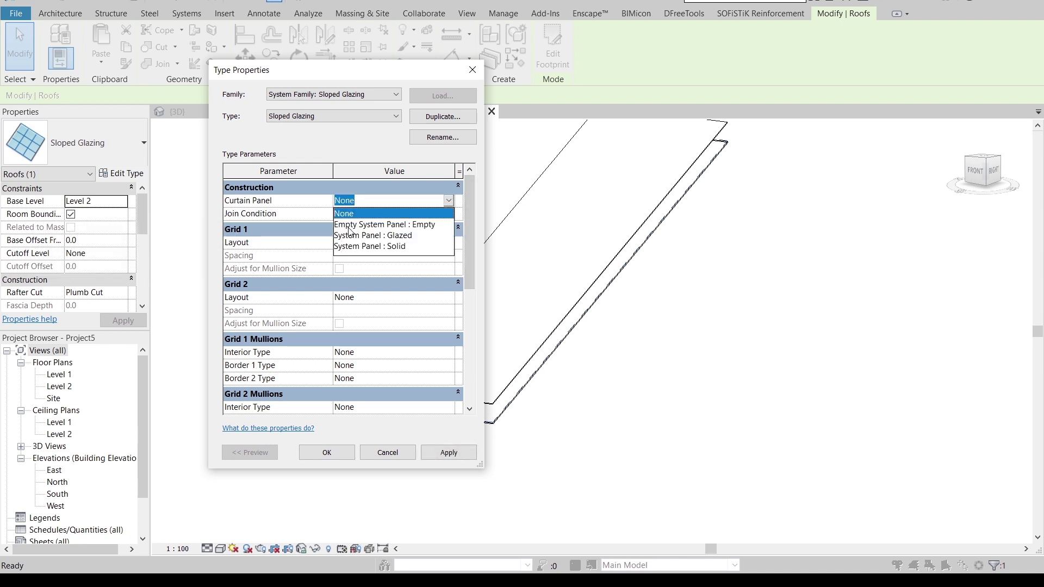
pyautogui.click(348, 226)
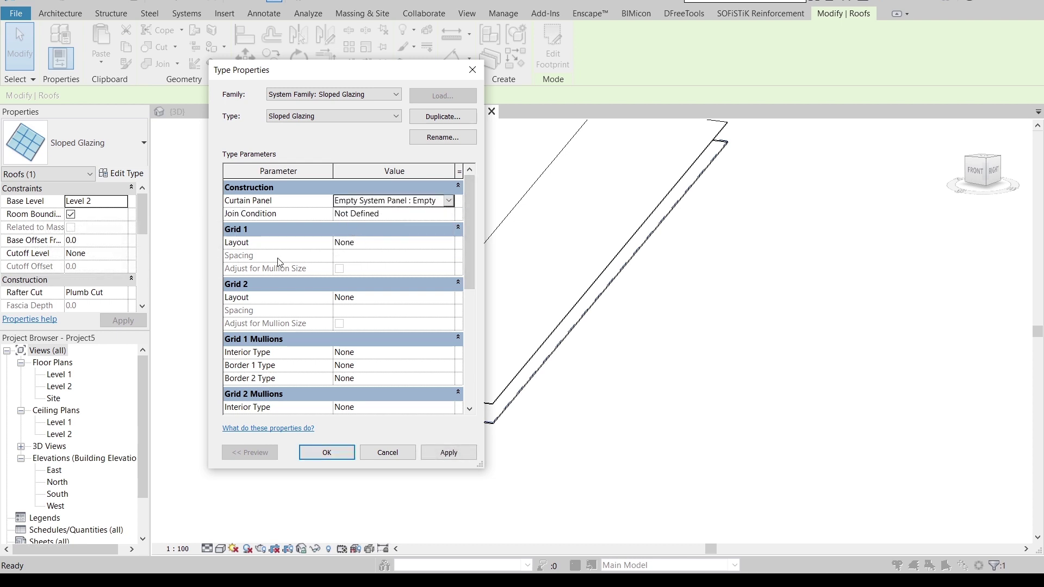
# Set Grid 1 and Grid 2 to fixed-distance layouts spaced 1000 and 1500
pyautogui.click(449, 242)
pyautogui.click(361, 267)
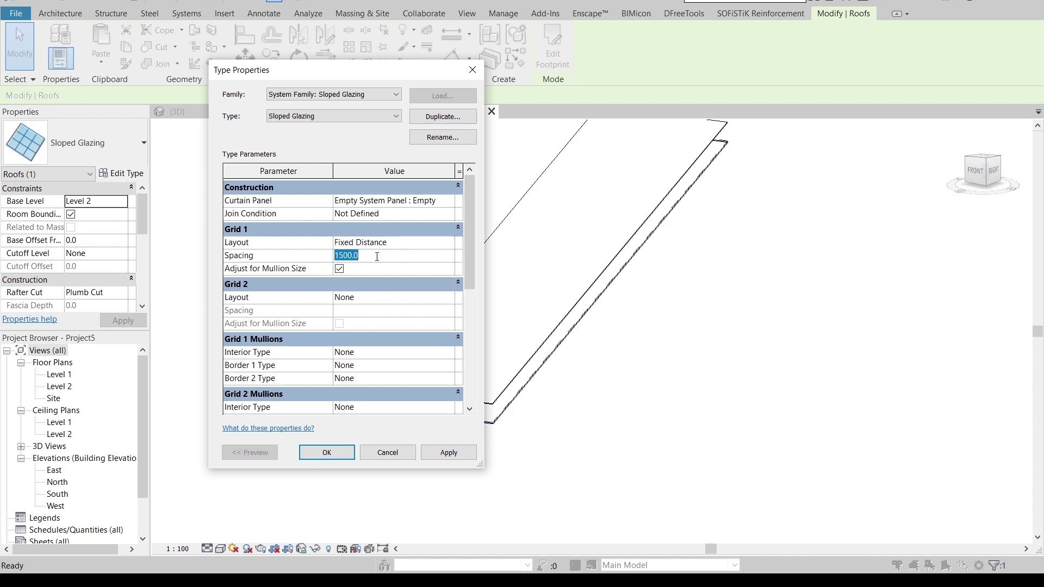
pyautogui.write('0')
pyautogui.press('Return')
pyautogui.click(443, 297)
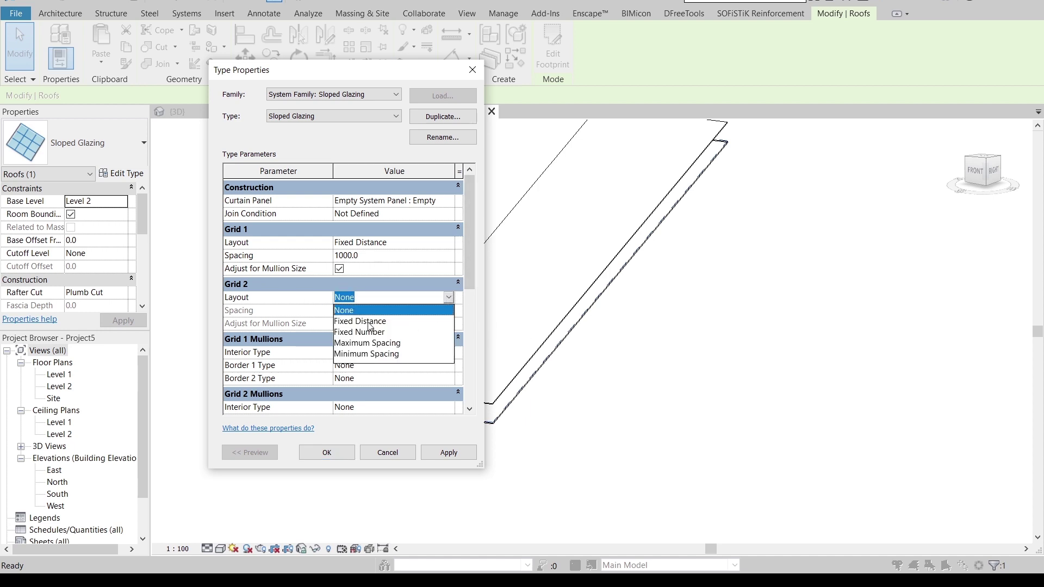
pyautogui.click(369, 322)
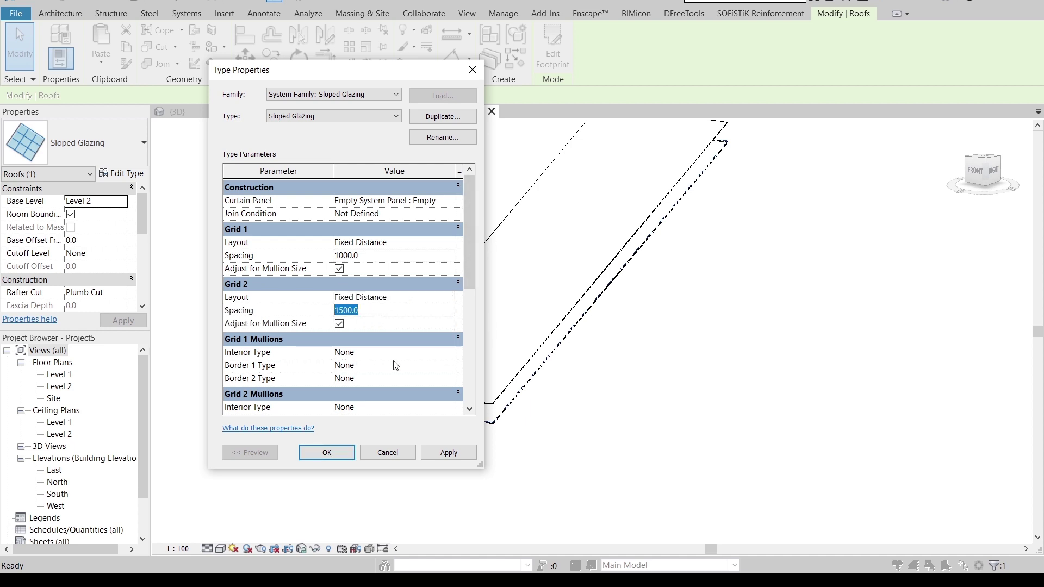
pyautogui.scroll(-2, 395, 365)
# Use Rectangular Mullion 50 x 150mm for the interior grid mullions
pyautogui.click(443, 297)
pyautogui.click(448, 295)
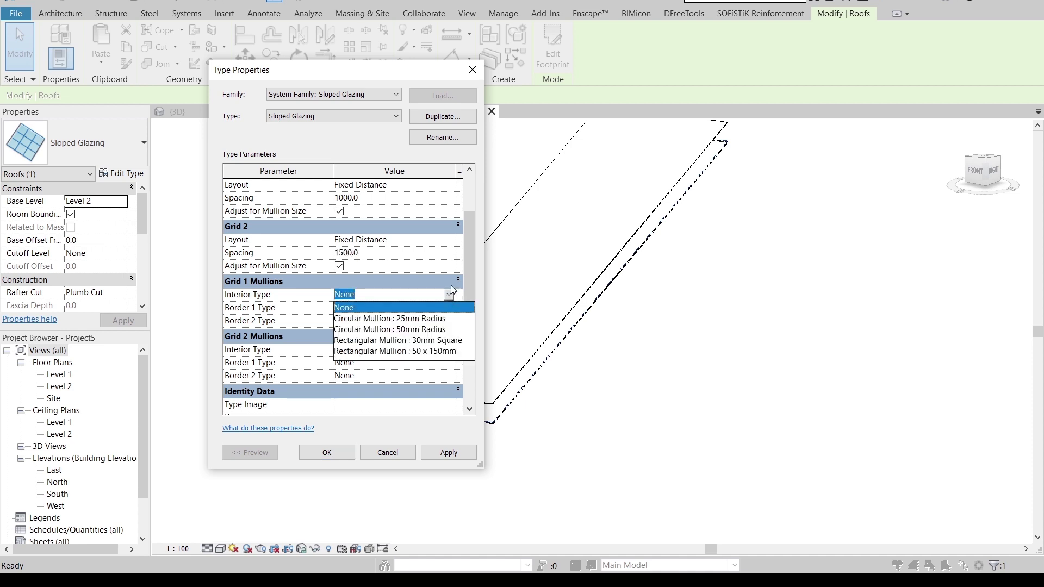
pyautogui.click(431, 351)
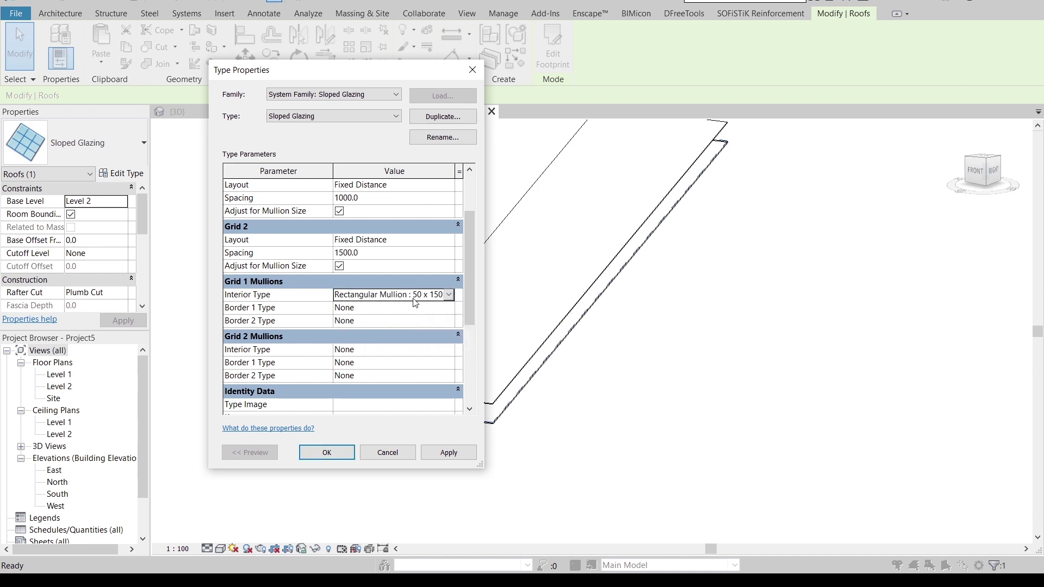
pyautogui.click(413, 297)
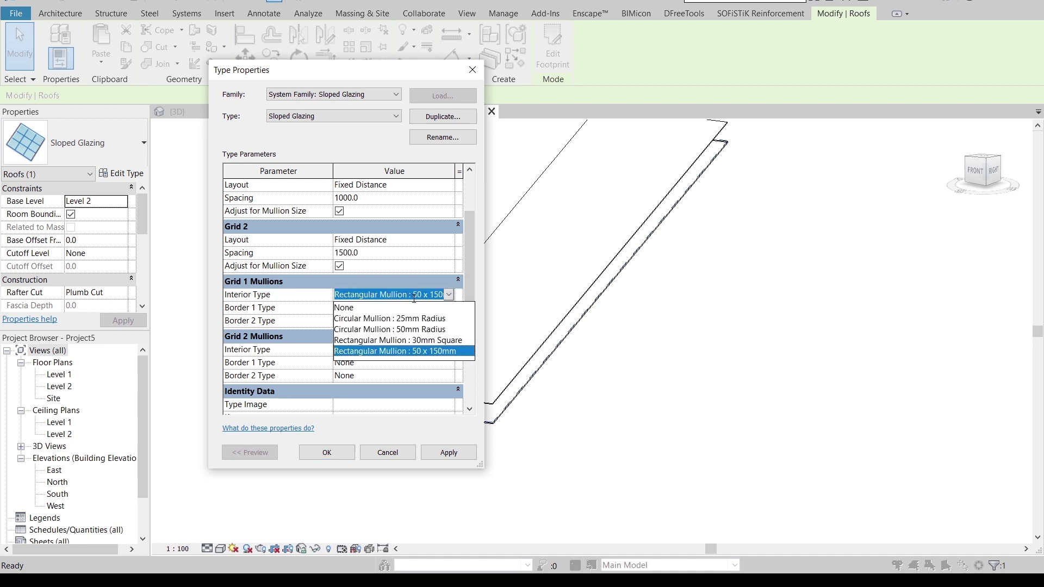
pyautogui.click(404, 376)
# Set all four Grid 1 and Grid 2 borders to Rectangular Mullion 50 x 150mm and apply
pyautogui.scroll(-4, 403, 377)
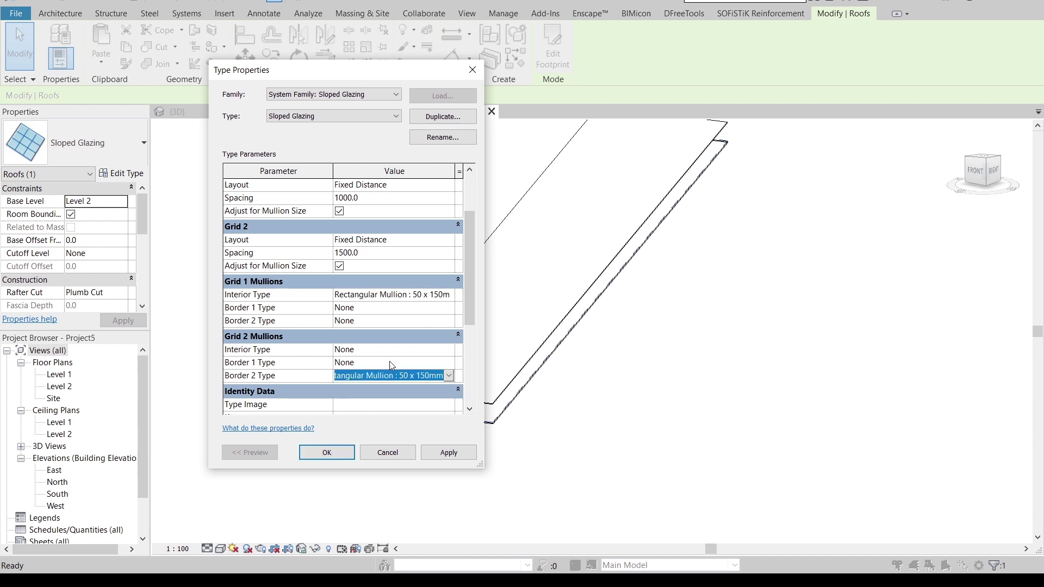
pyautogui.click(392, 364)
pyautogui.scroll(-4, 391, 365)
pyautogui.click(389, 350)
pyautogui.scroll(-4, 388, 350)
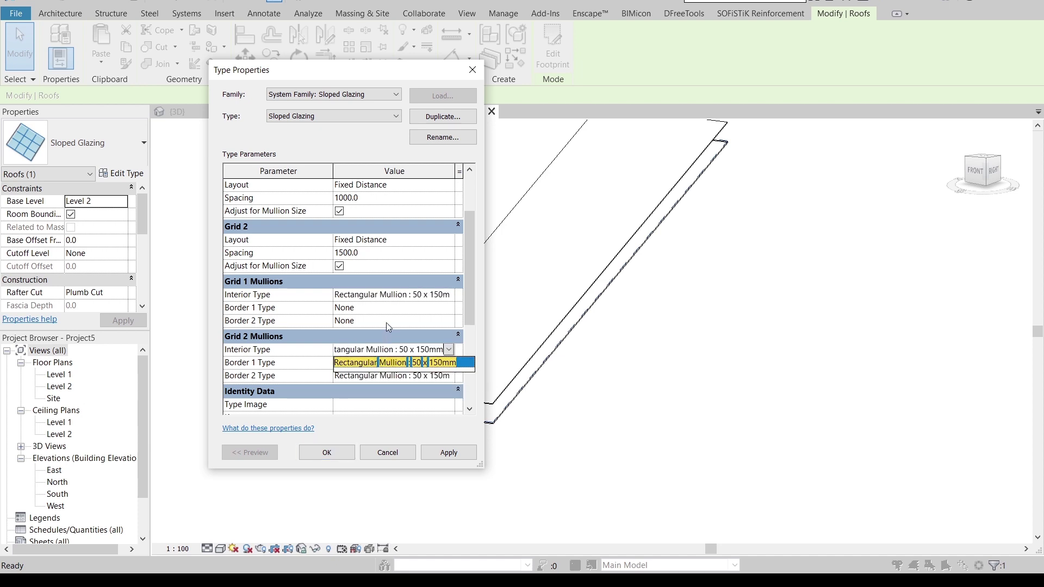
pyautogui.click(386, 322)
pyautogui.scroll(-2, 386, 321)
pyautogui.click(385, 308)
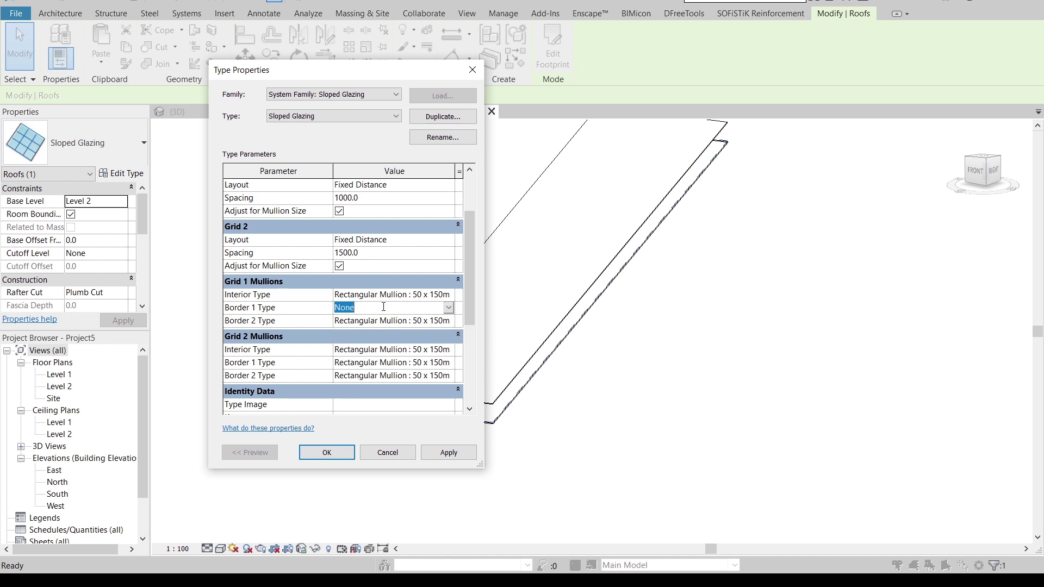
pyautogui.scroll(-2, 385, 308)
pyautogui.click(451, 447)
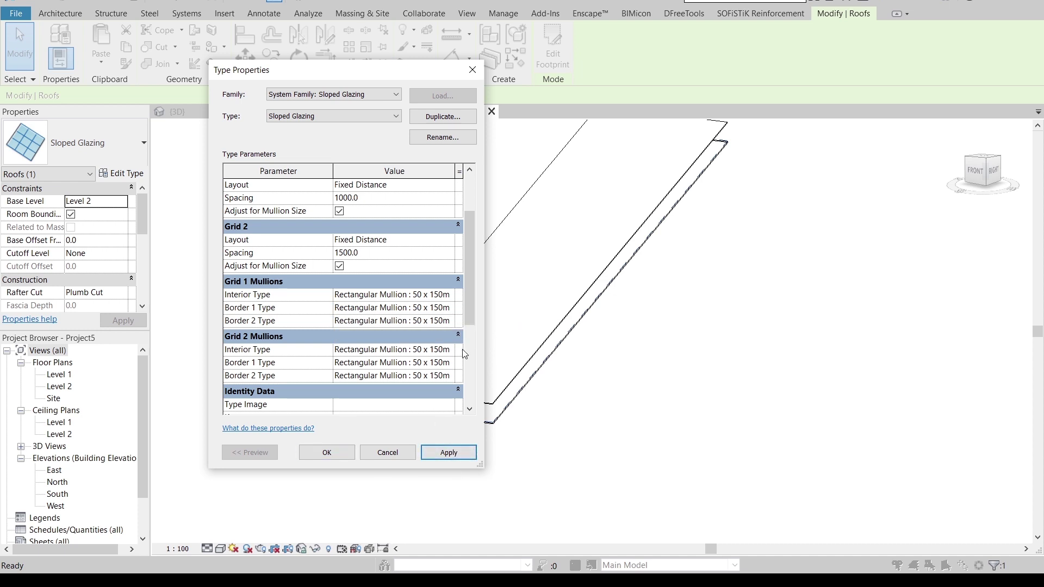
pyautogui.click(330, 452)
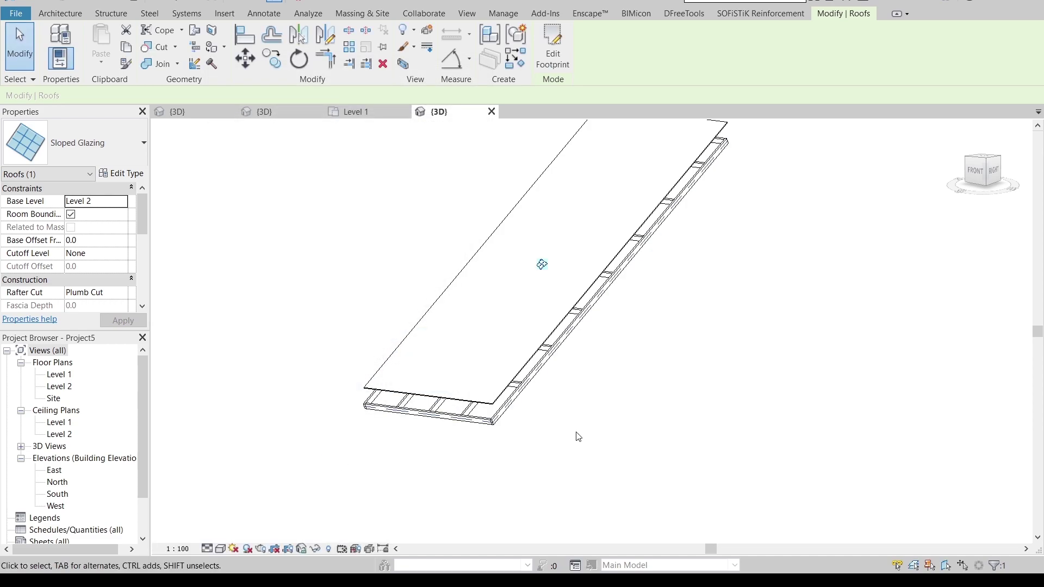
# Orbit the view to look along the roof's mullion edge and start the Mullion tool
pyautogui.press('Escape')
pyautogui.moveTo(639, 426)
pyautogui.keyDown('shift'); pyautogui.mouseDown(button='middle')
pyautogui.moveTo(431, 336)
pyautogui.moveTo(482, 435)
pyautogui.moveTo(429, 423)
pyautogui.moveTo(446, 453)
pyautogui.moveTo(418, 463)
pyautogui.mouseUp(button='middle'); pyautogui.keyUp('shift')
pyautogui.scroll(2, 430, 335)
pyautogui.scroll(2, 430, 335)
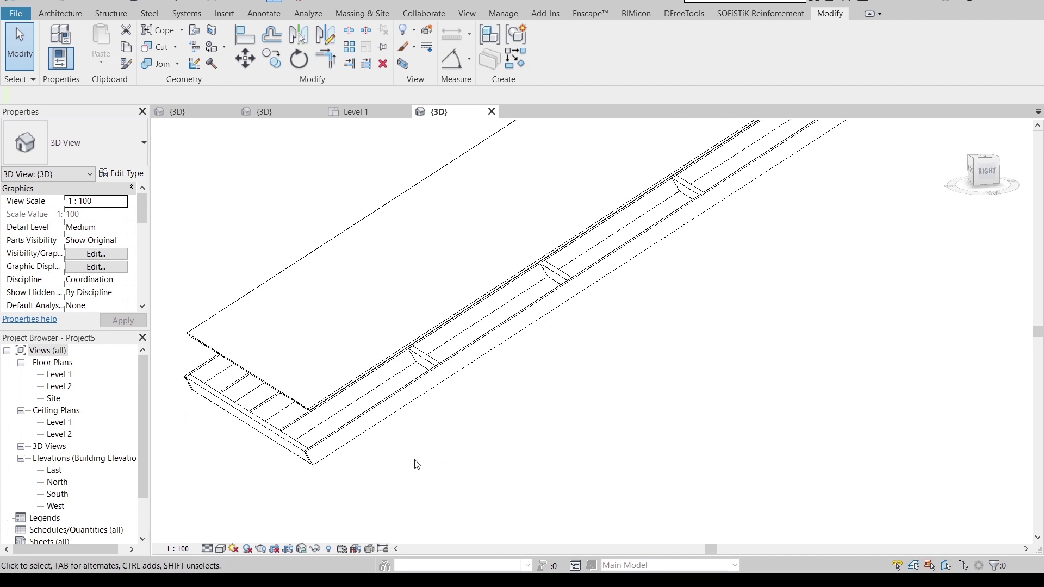
pyautogui.click(67, 17)
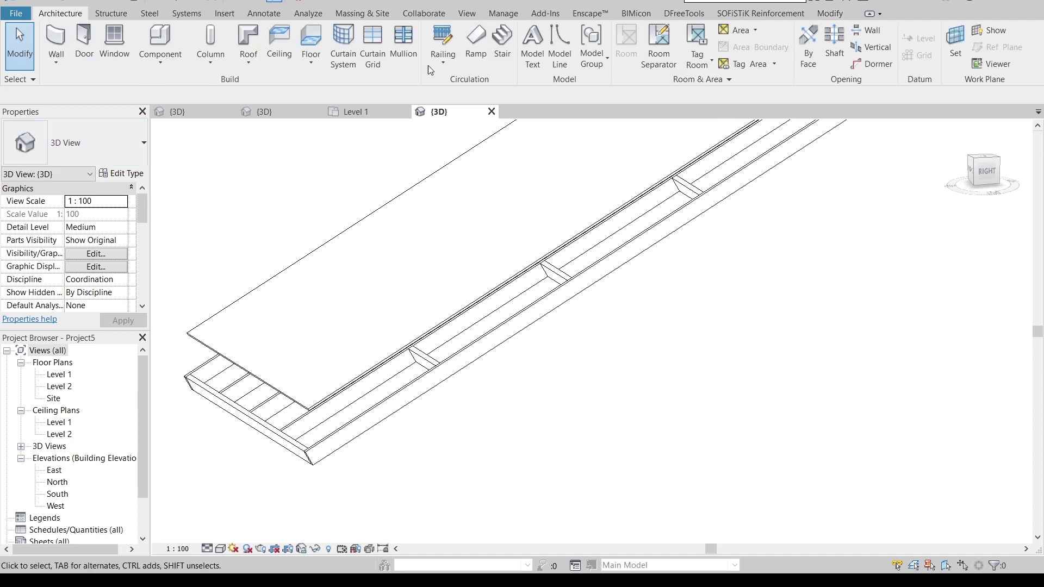
pyautogui.click(399, 44)
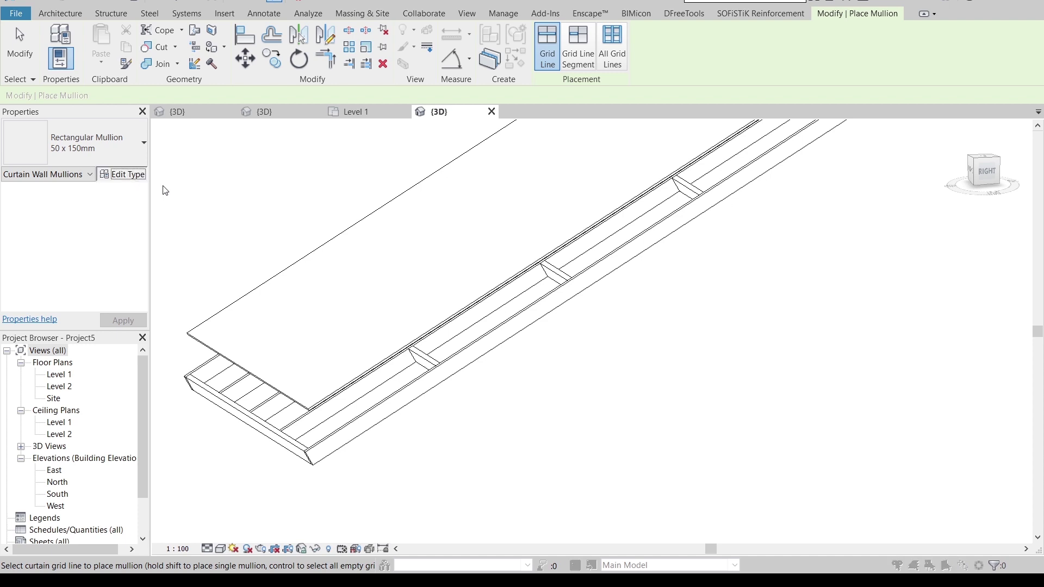
# Duplicate the mullion type as 50 x 150mm 2 with thickness 300, widths 30 and 50
pyautogui.click(122, 173)
pyautogui.click(460, 119)
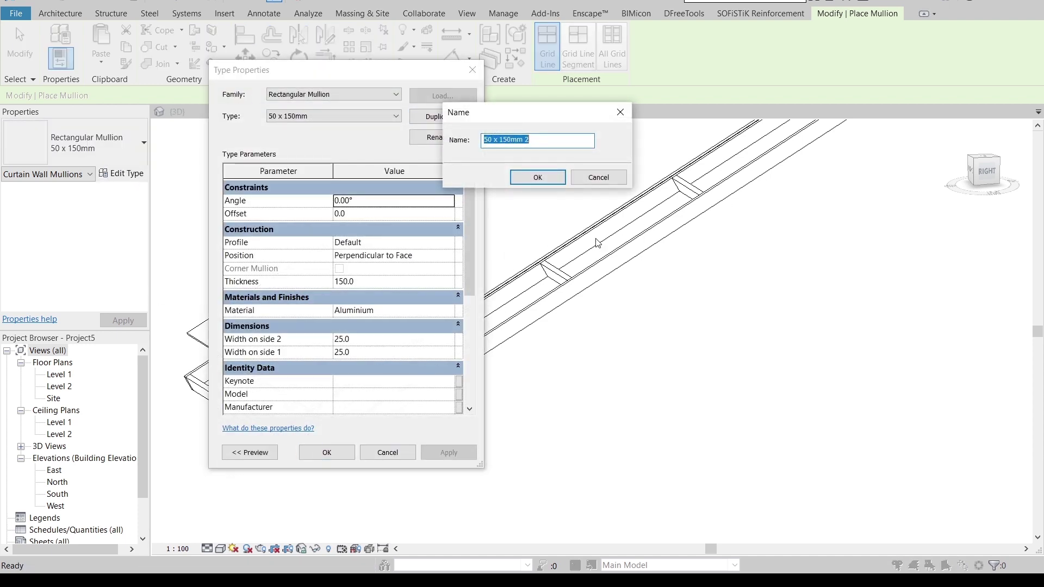
pyautogui.click(537, 178)
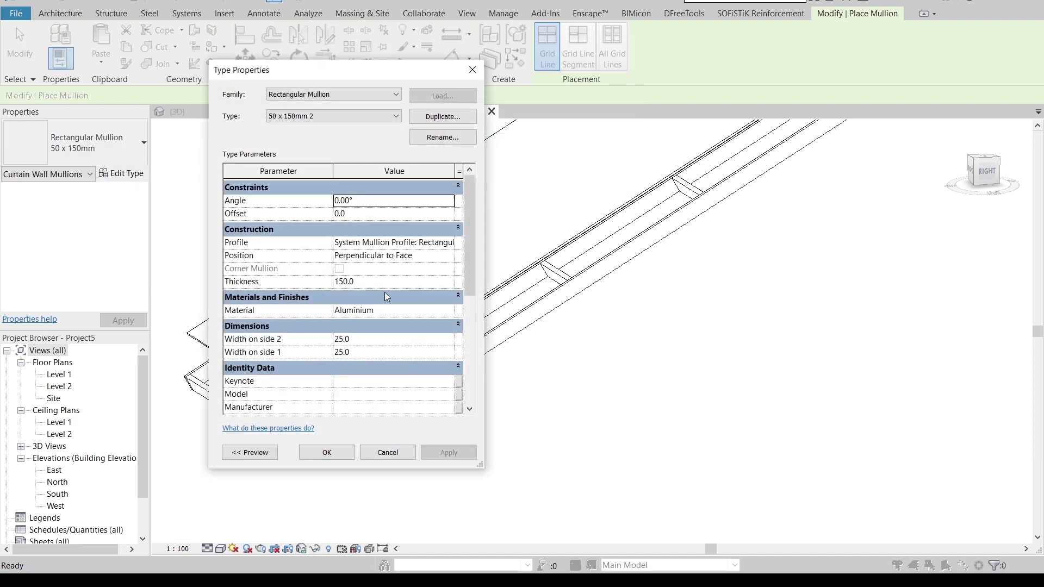
pyautogui.click(390, 281)
pyautogui.write('300')
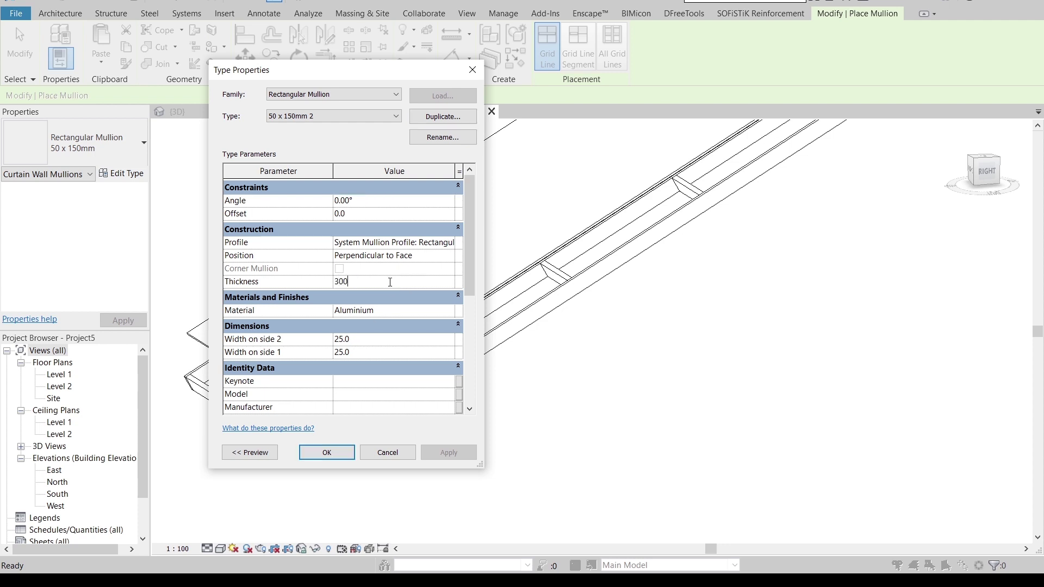
pyautogui.click(378, 345)
pyautogui.click(377, 351)
pyautogui.write('50')
pyautogui.click(323, 455)
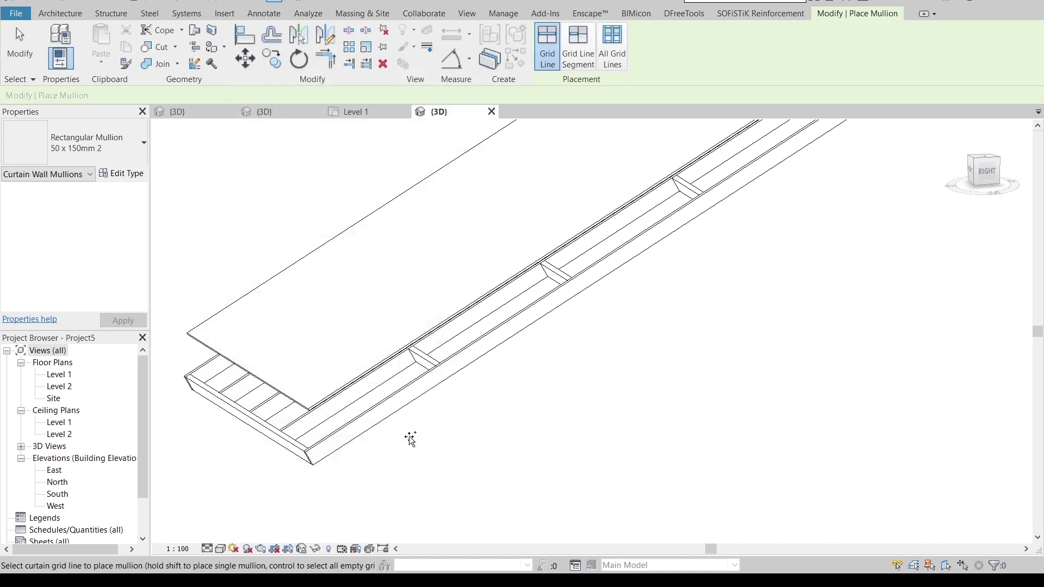
pyautogui.scroll(-2, 479, 419)
# Select every roof mullion with SA, switch them to 50 x 150mm 2, and view from the right
pyautogui.press('Escape')
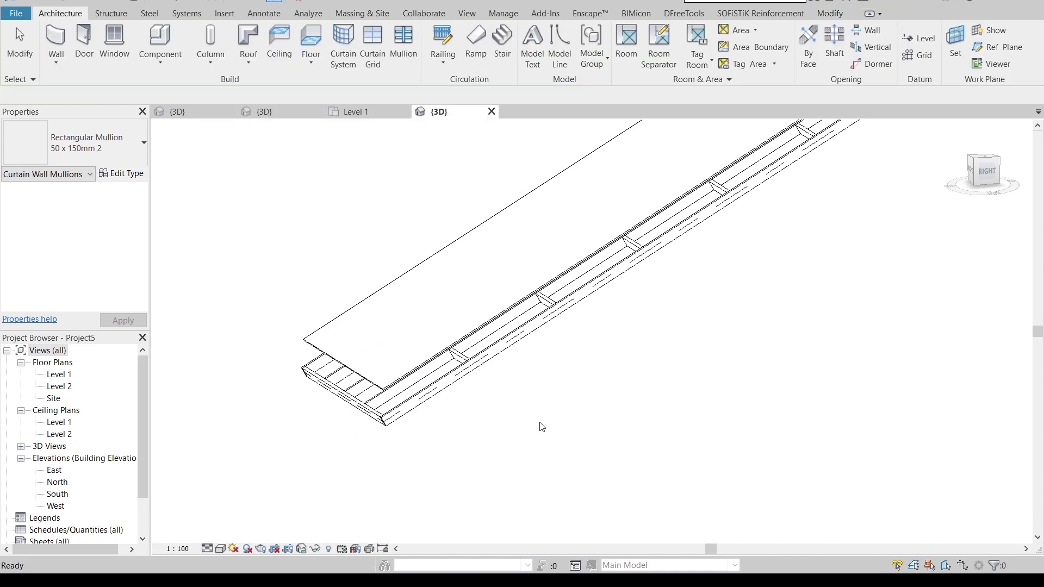
pyautogui.click(430, 392)
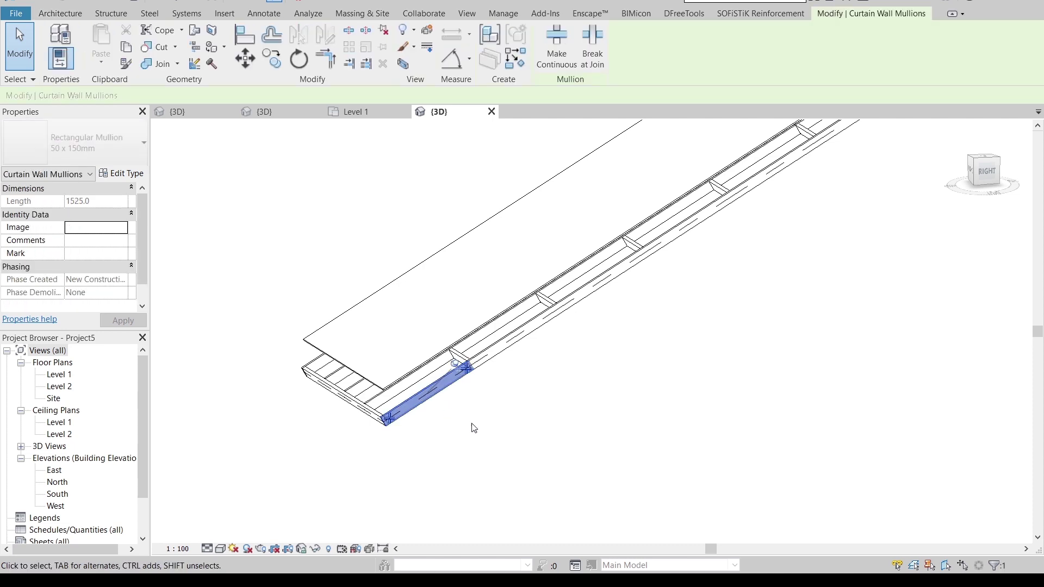
pyautogui.press('s')
pyautogui.press('a')
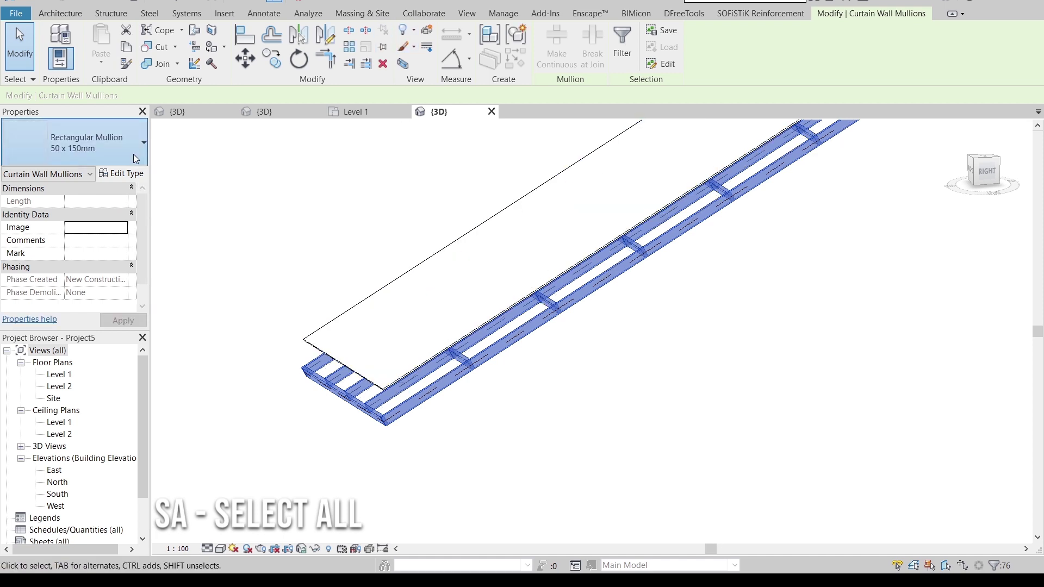
pyautogui.click(136, 158)
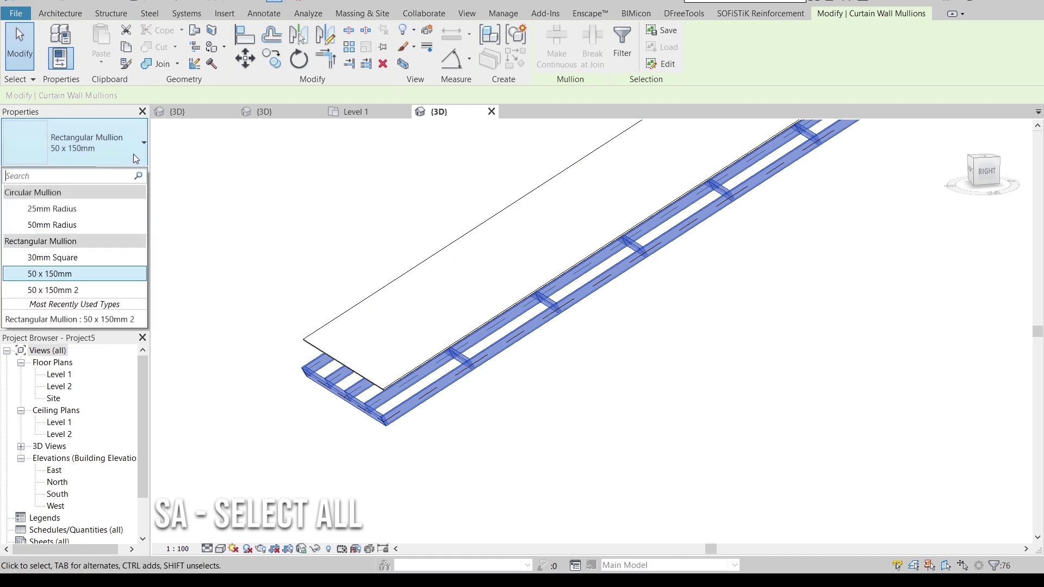
pyautogui.click(82, 290)
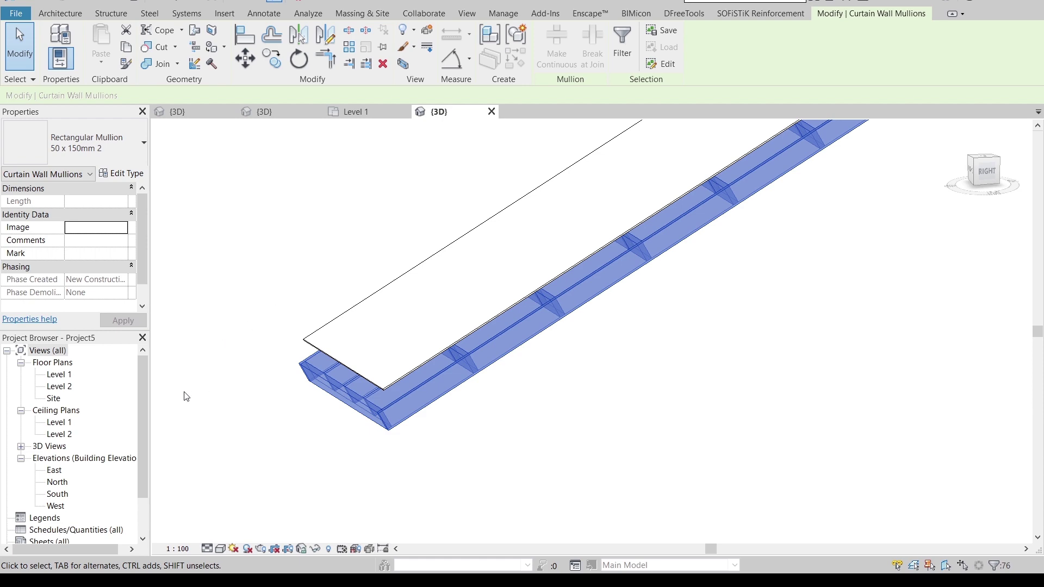
pyautogui.click(253, 270)
pyautogui.moveTo(566, 387)
pyautogui.keyDown('shift'); pyautogui.mouseDown(button='middle')
pyautogui.moveTo(386, 172)
pyautogui.moveTo(334, 292)
pyautogui.moveTo(572, 384)
pyautogui.moveTo(653, 326)
pyautogui.mouseUp(button='middle'); pyautogui.keyUp('shift')
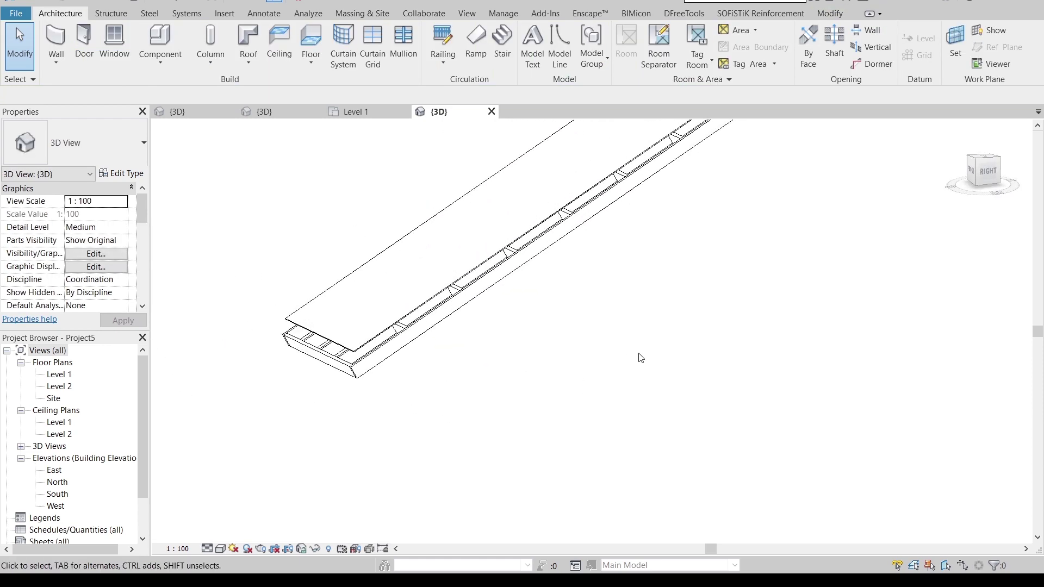
pyautogui.click(986, 172)
pyautogui.scroll(4, 751, 196)
pyautogui.moveTo(776, 210); pyautogui.dragTo(473, 384, button='middle')
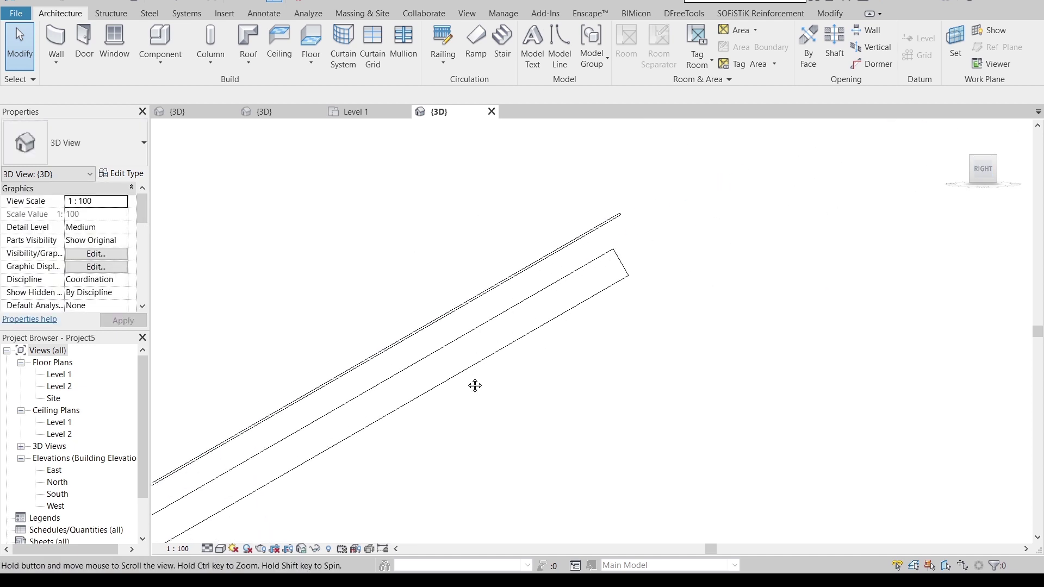
pyautogui.moveTo(644, 239); pyautogui.dragTo(576, 173)
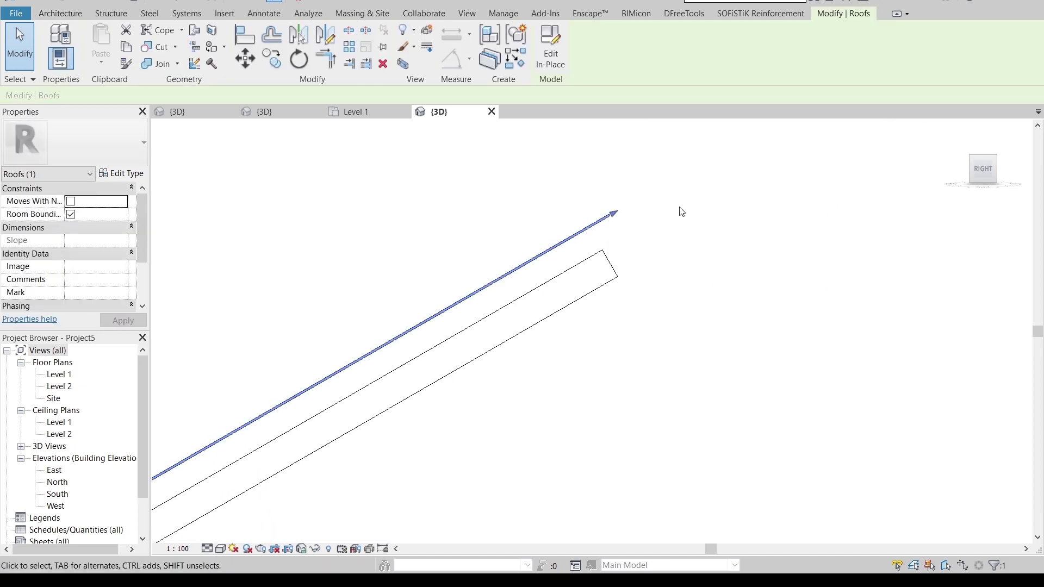
pyautogui.scroll(3, 675, 185)
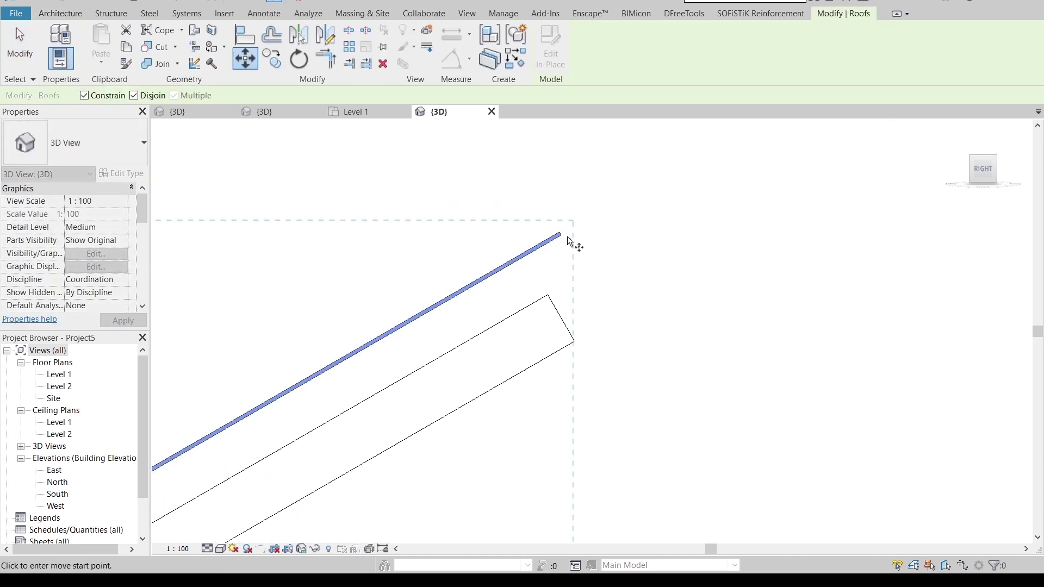
pyautogui.click(561, 235)
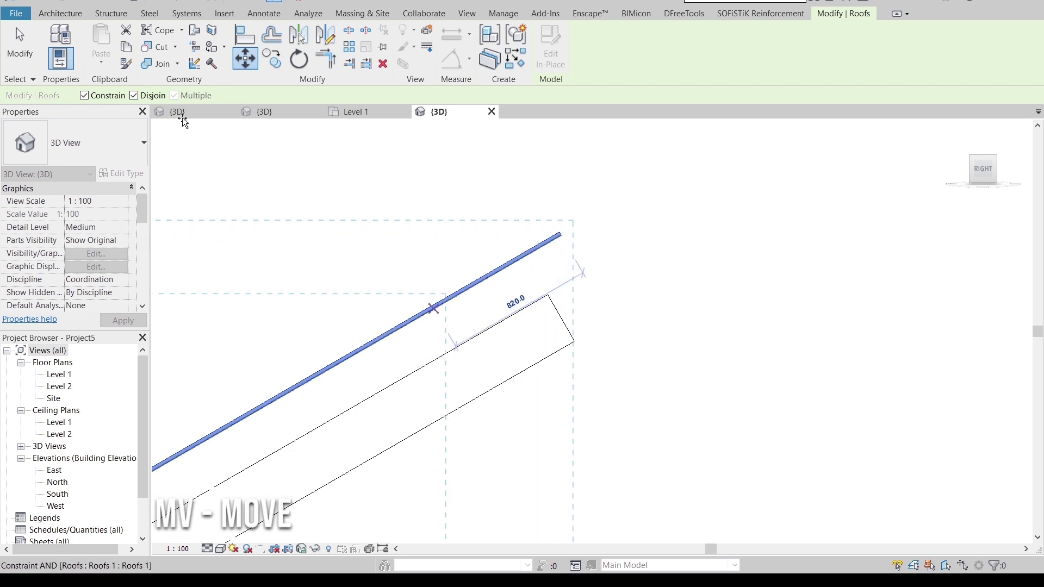
pyautogui.click(100, 99)
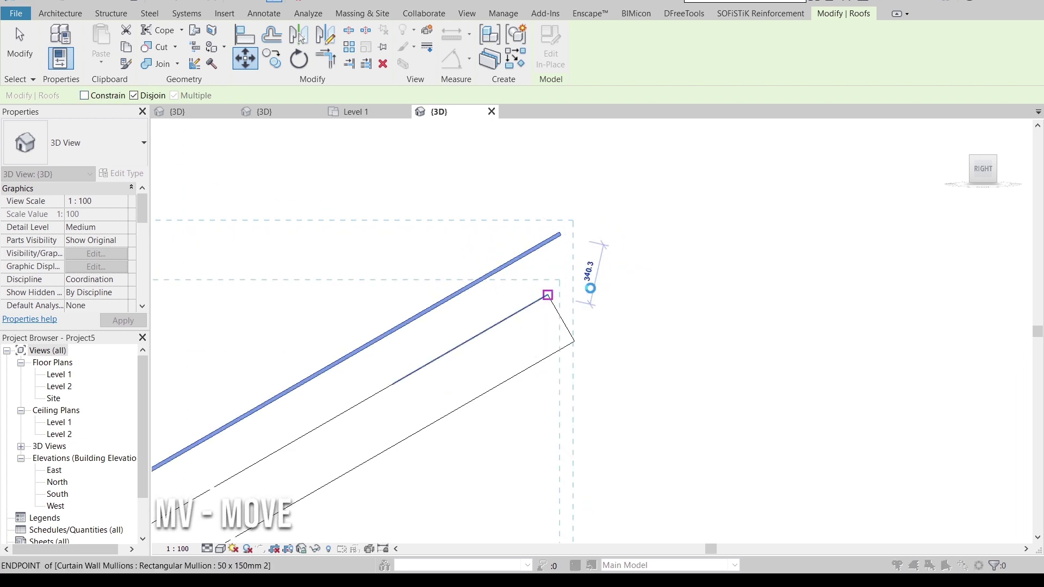
pyautogui.click(547, 296)
pyautogui.click(631, 331)
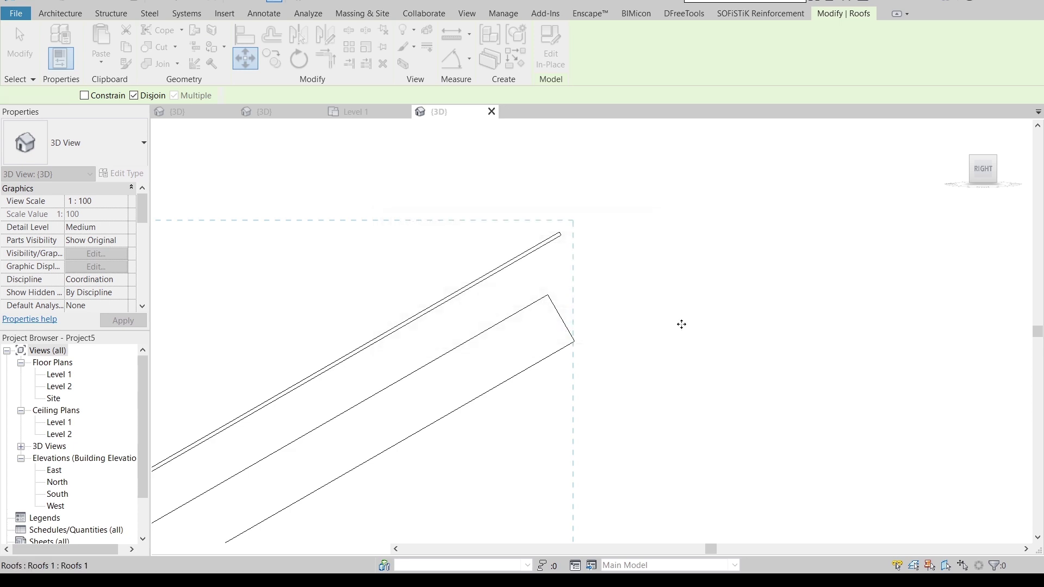
pyautogui.press('Escape')
pyautogui.press('Escape')
pyautogui.moveTo(660, 312)
pyautogui.keyDown('shift'); pyautogui.mouseDown(button='middle')
pyautogui.moveTo(454, 390)
pyautogui.moveTo(517, 425)
pyautogui.moveTo(396, 263)
pyautogui.moveTo(691, 390)
pyautogui.moveTo(597, 380)
pyautogui.moveTo(732, 361)
pyautogui.mouseUp(button='middle'); pyautogui.keyUp('shift')
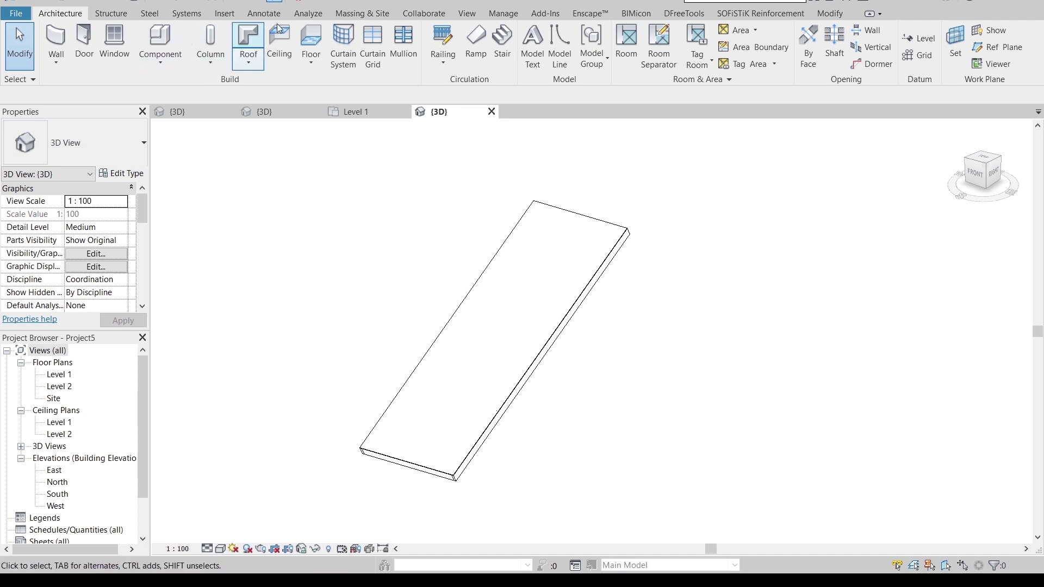
# Start the in-place mass 'Mass 1' on the roof work plane with the rectangle tool
pyautogui.click(362, 13)
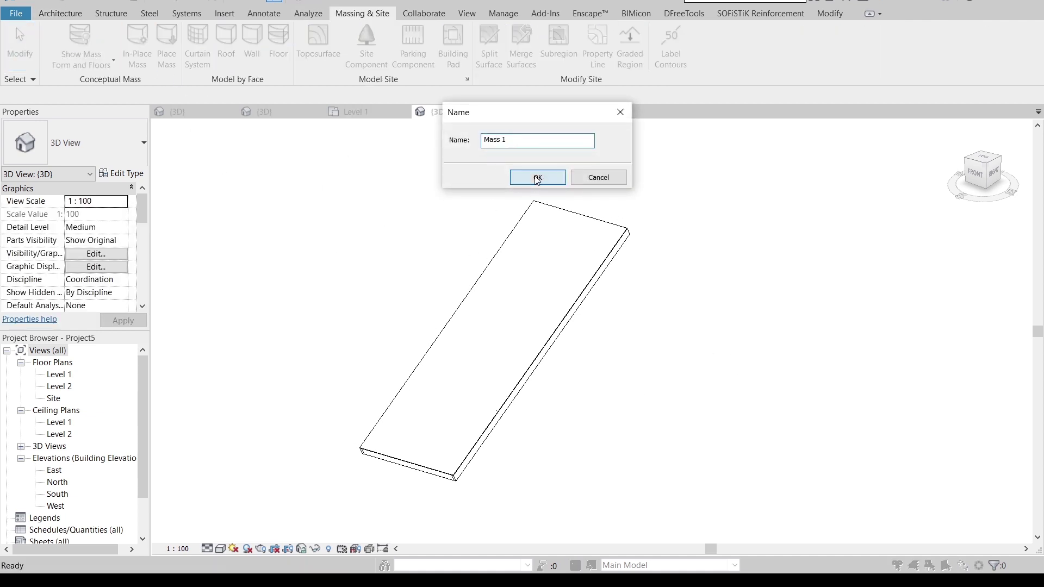
pyautogui.click(537, 178)
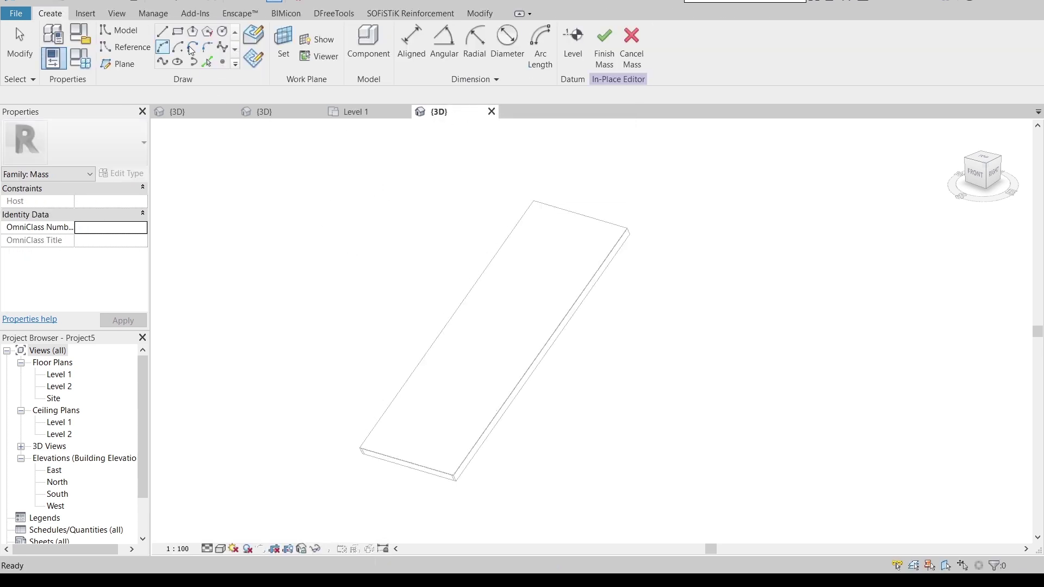
pyautogui.press('w')
pyautogui.press('p')
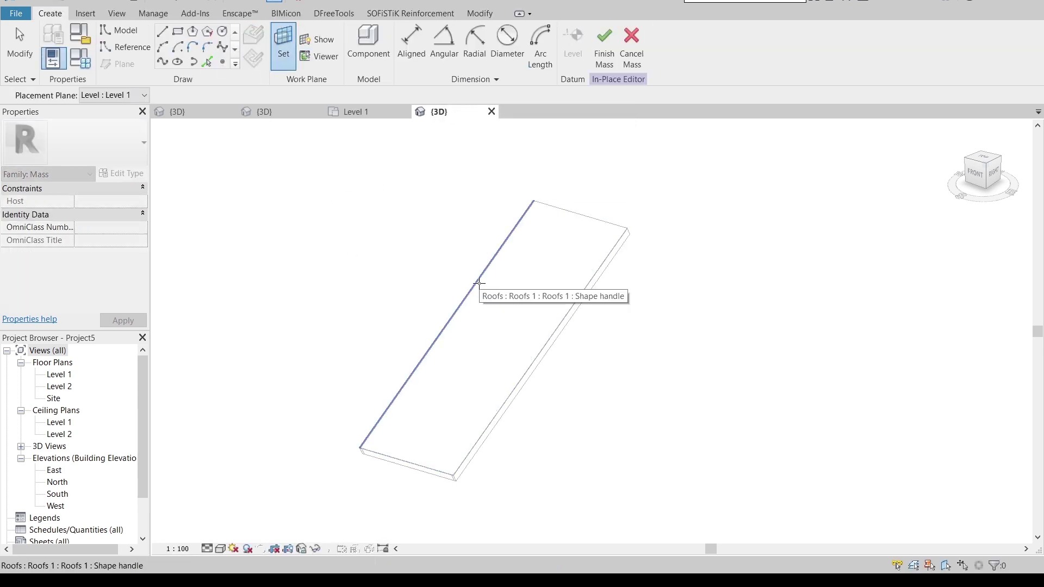
pyautogui.click(178, 31)
# Sketch a rectangle on the roof plane starting from the roof corner
pyautogui.moveTo(362, 447)
pyautogui.keyDown('shift'); pyautogui.mouseDown(button='middle')
pyautogui.moveTo(337, 399)
pyautogui.moveTo(370, 422)
pyautogui.moveTo(394, 359)
pyautogui.moveTo(443, 376)
pyautogui.moveTo(543, 285)
pyautogui.mouseUp(button='middle'); pyautogui.keyUp('shift')
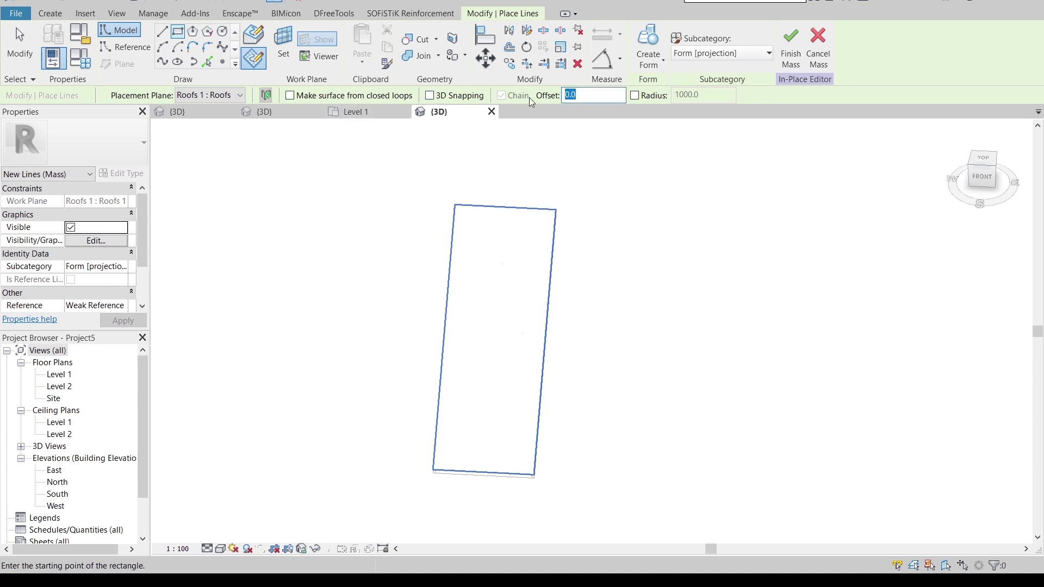
pyautogui.write('1')
pyautogui.write('0')
pyautogui.click(454, 205)
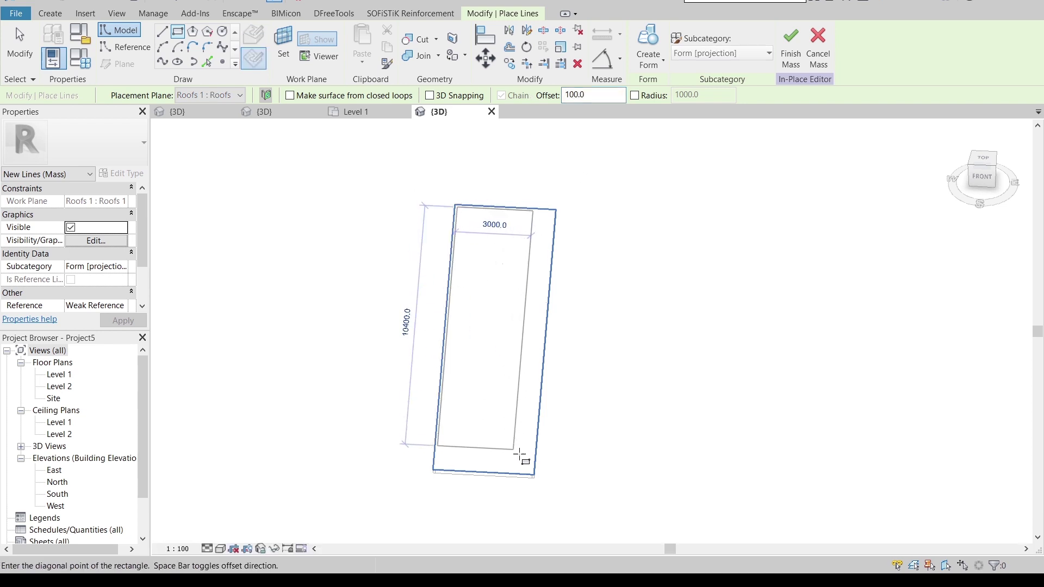
pyautogui.scroll(2, 519, 456)
pyautogui.scroll(2, 533, 483)
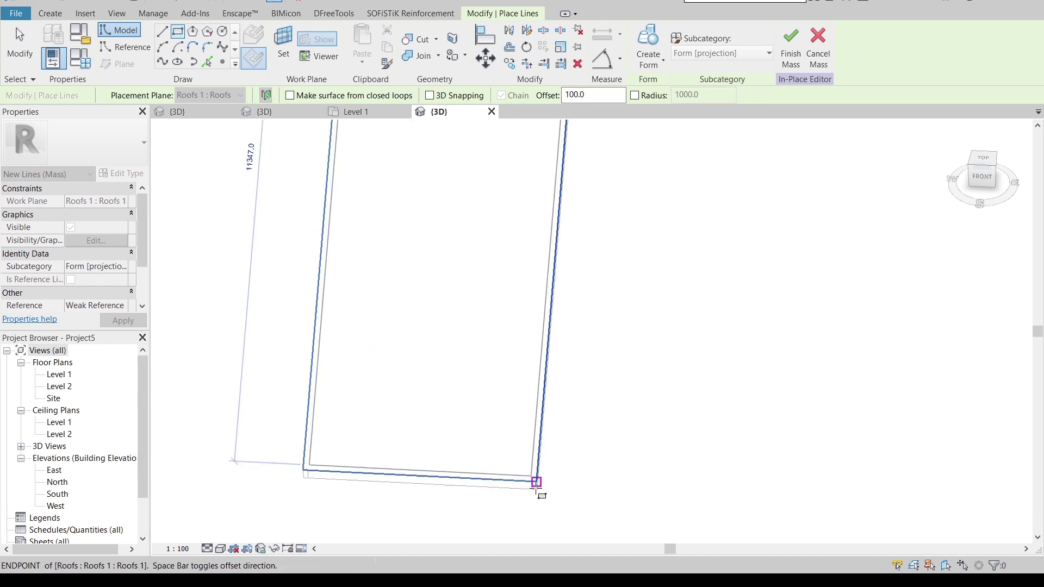
pyautogui.scroll(2, 536, 486)
pyautogui.press('Escape')
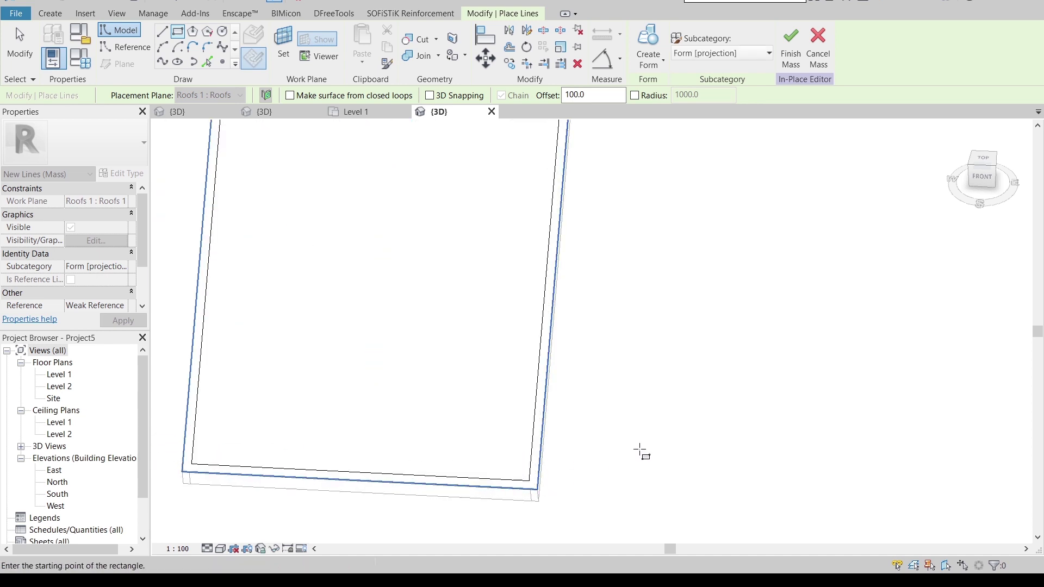
pyautogui.keyDown('shift'); pyautogui.moveTo(641, 450); pyautogui.dragTo(604, 413, button='middle'); pyautogui.keyUp('shift')
pyautogui.press('Escape')
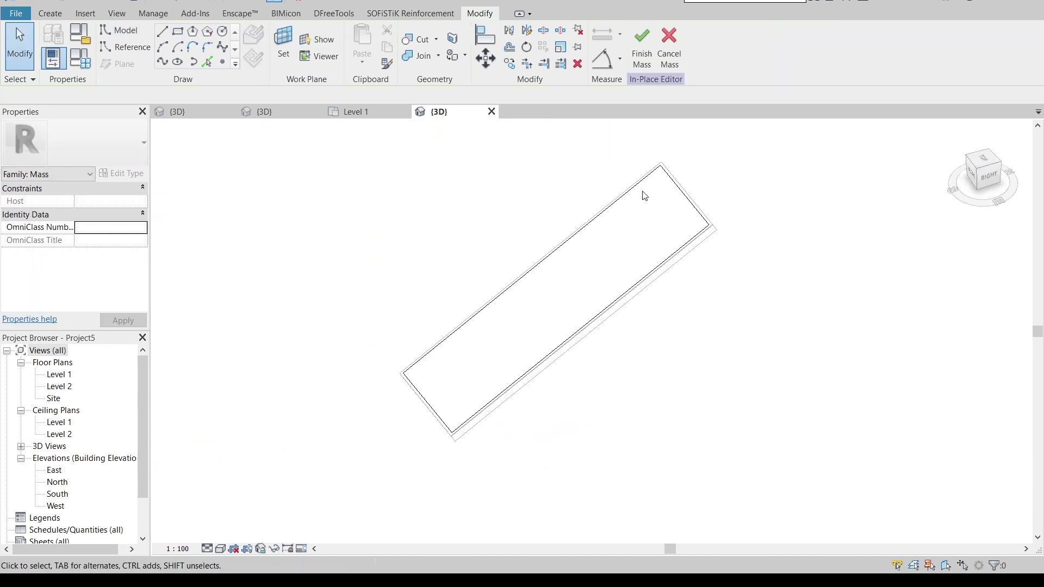
# Make a solid form from the rectangle and change its 4000.0 depth to 10
pyautogui.click(493, 197)
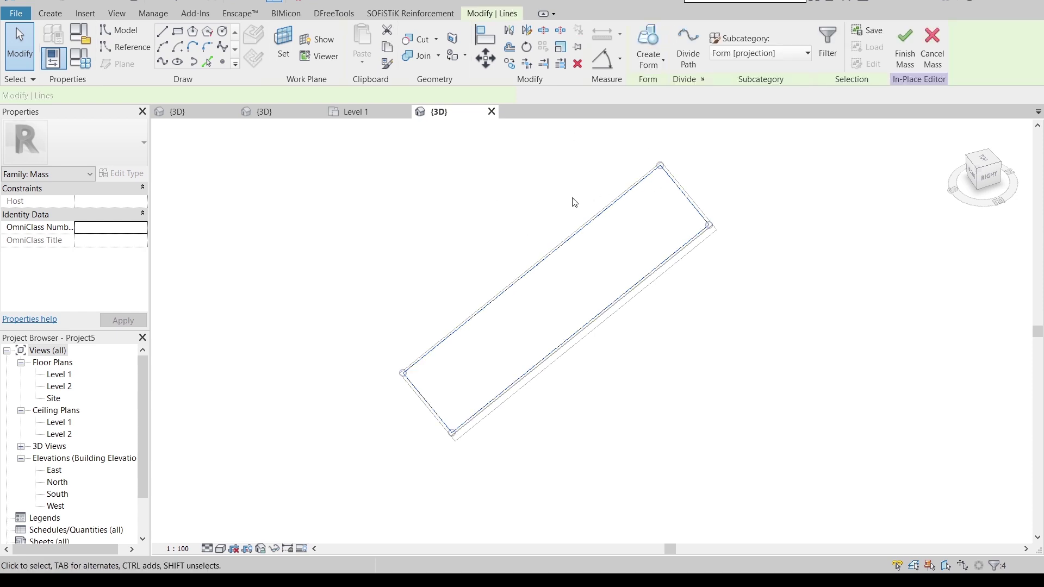
pyautogui.click(649, 54)
pyautogui.click(652, 86)
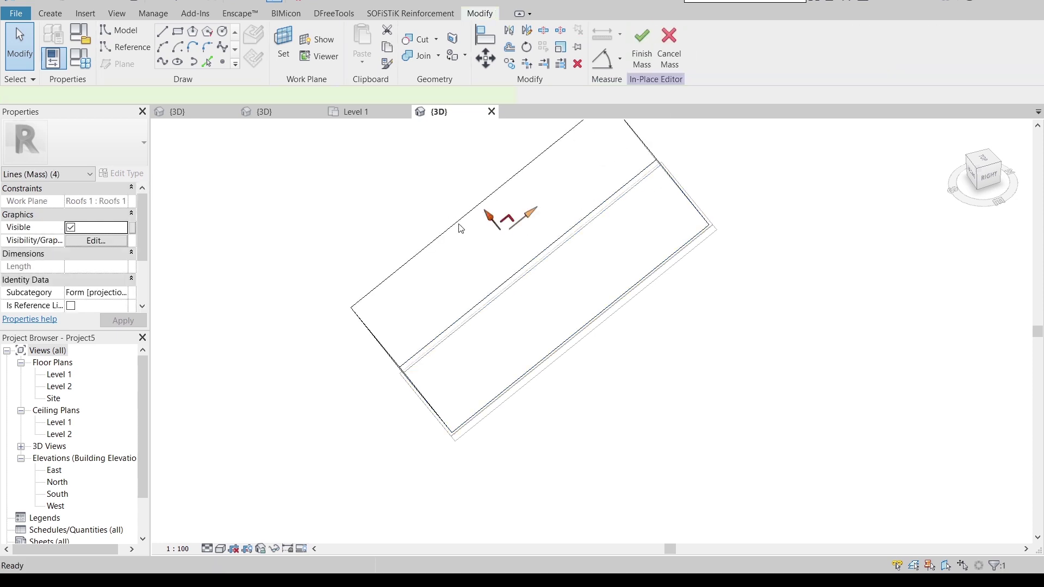
pyautogui.click(361, 333)
pyautogui.click(365, 325)
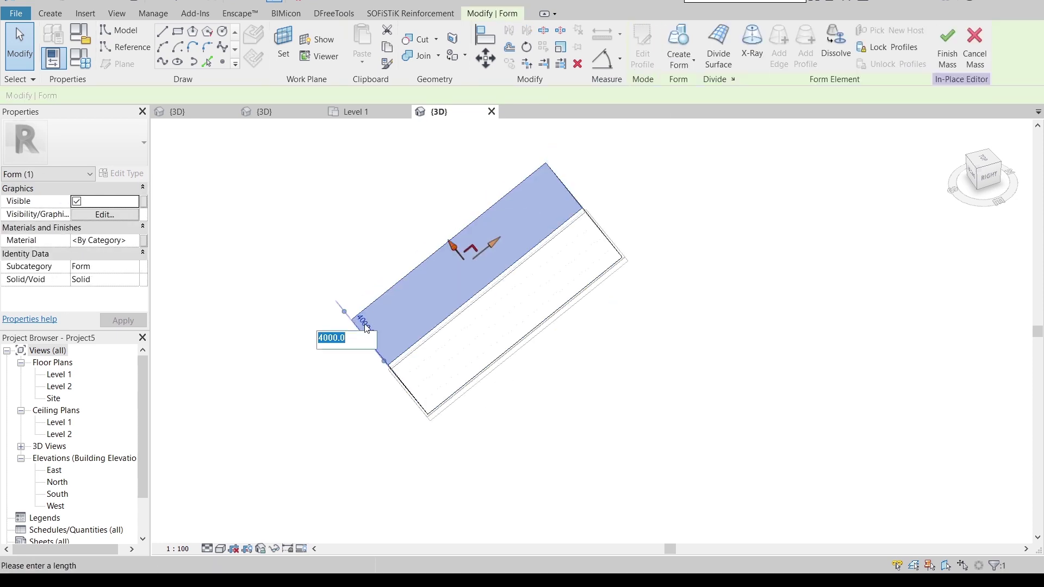
pyautogui.press('Return')
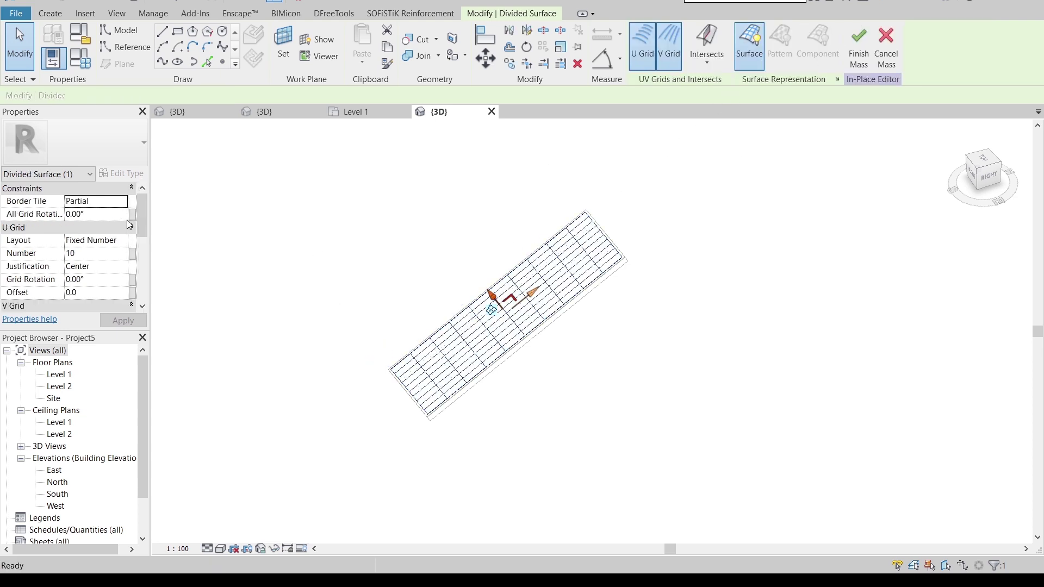
# Divide the form's surface with the U grid set to a fixed distance
pyautogui.click(121, 240)
pyautogui.click(106, 264)
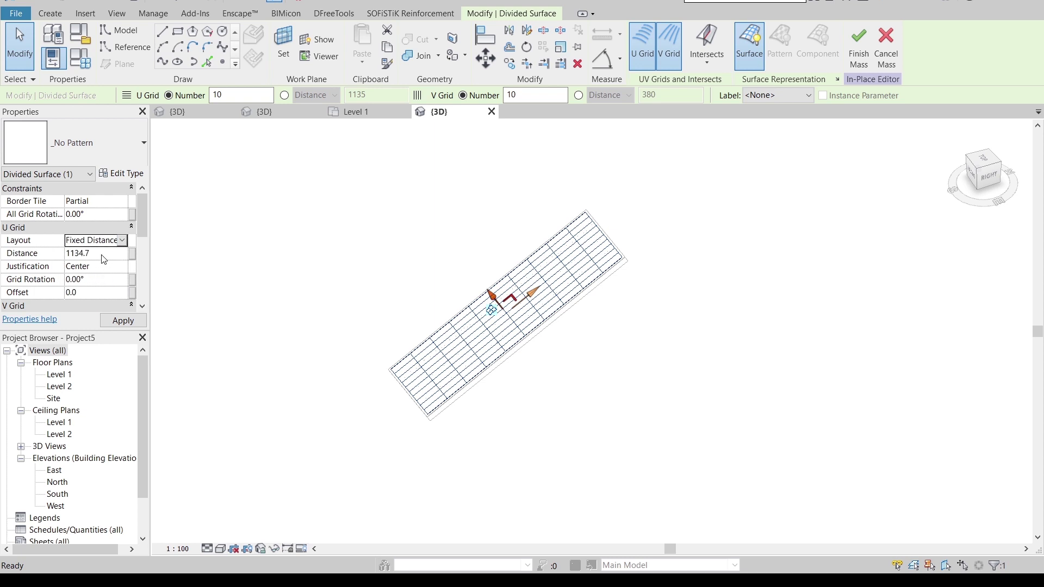
pyautogui.write('200.0')
pyautogui.scroll(-2, 109, 269)
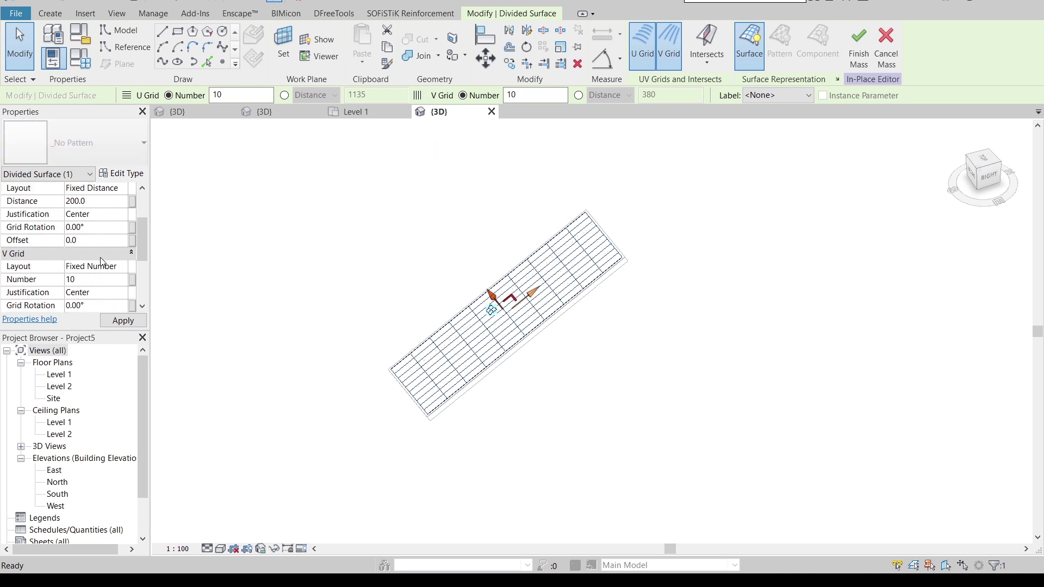
# Set the V grid to a fixed distance, apply 200 spacing, and return to the Brick family's 3D view
pyautogui.click(125, 266)
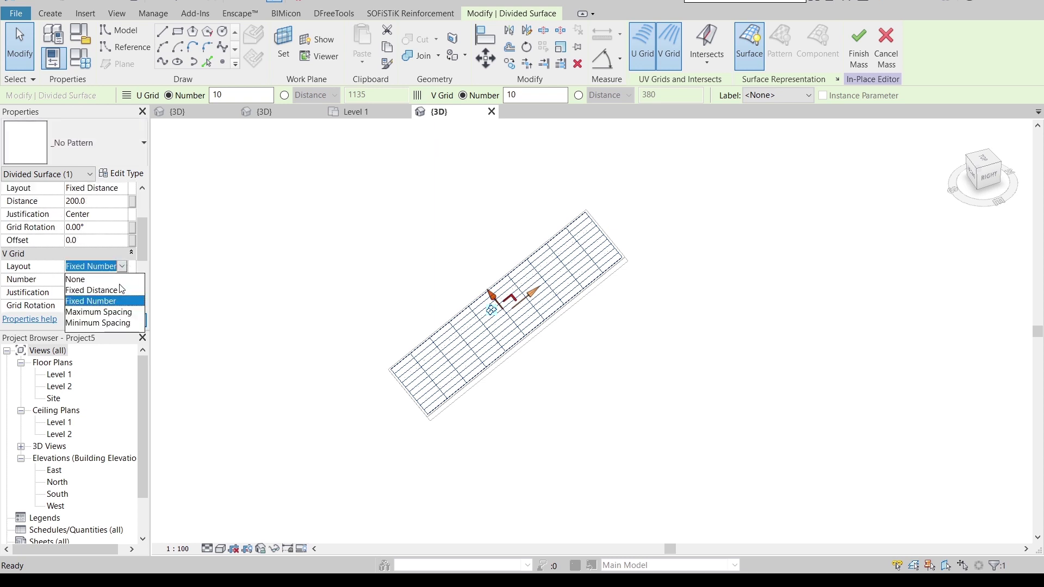
pyautogui.click(109, 277)
pyautogui.click(125, 266)
pyautogui.click(109, 284)
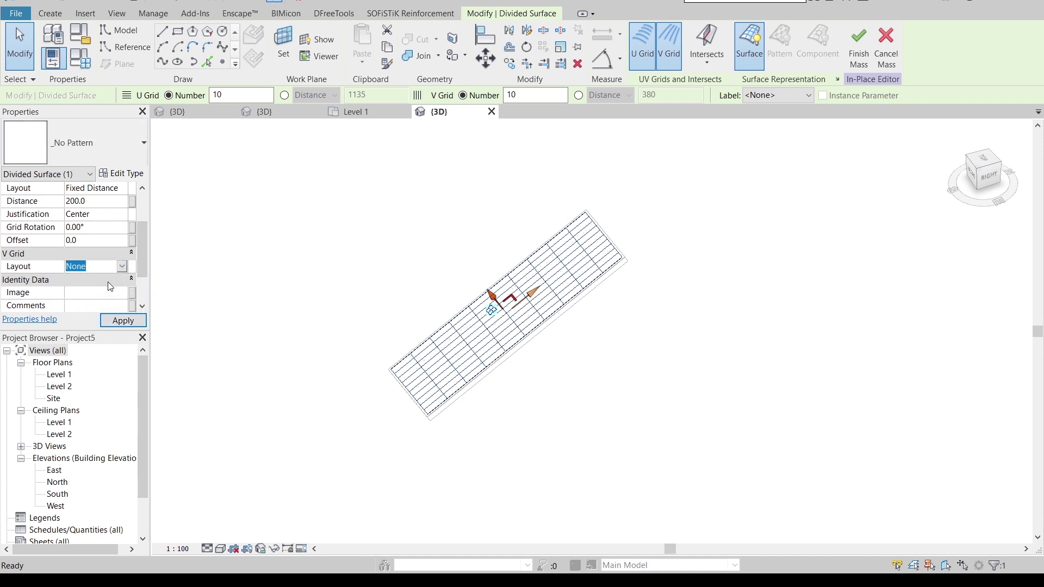
pyautogui.click(106, 279)
pyautogui.write('200')
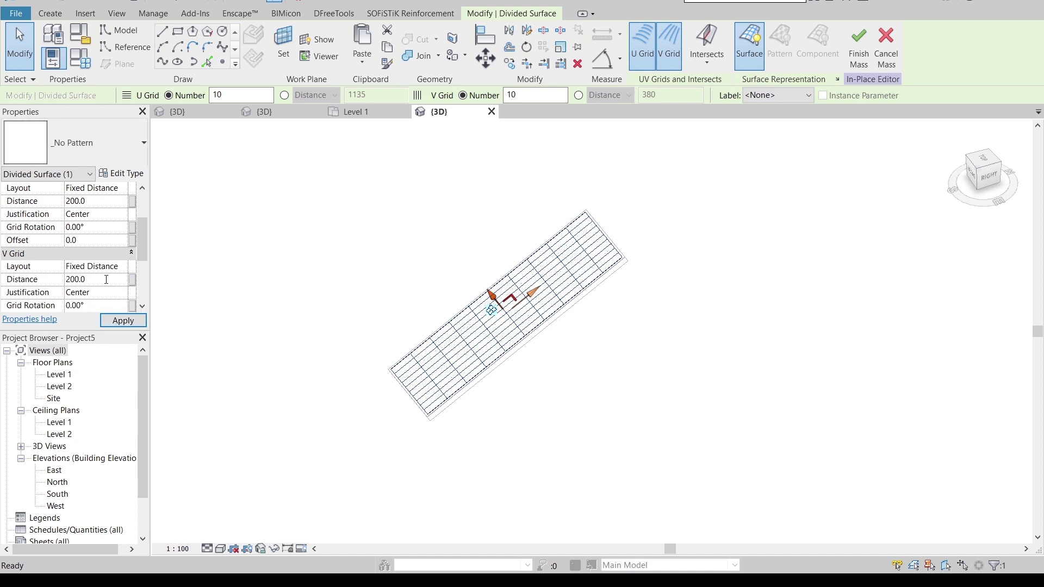
pyautogui.click(123, 322)
pyautogui.click(275, 113)
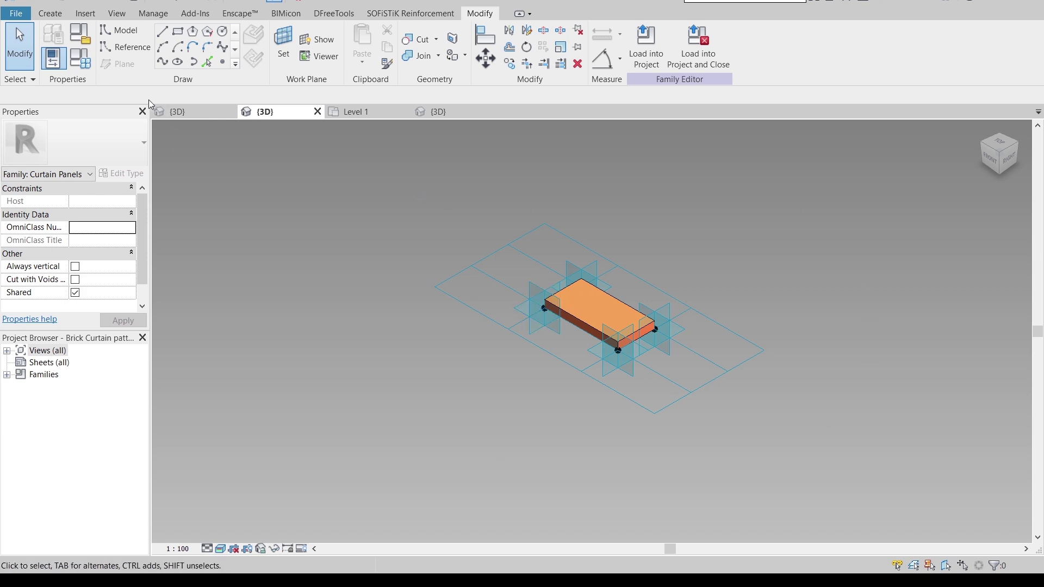
pyautogui.click(172, 112)
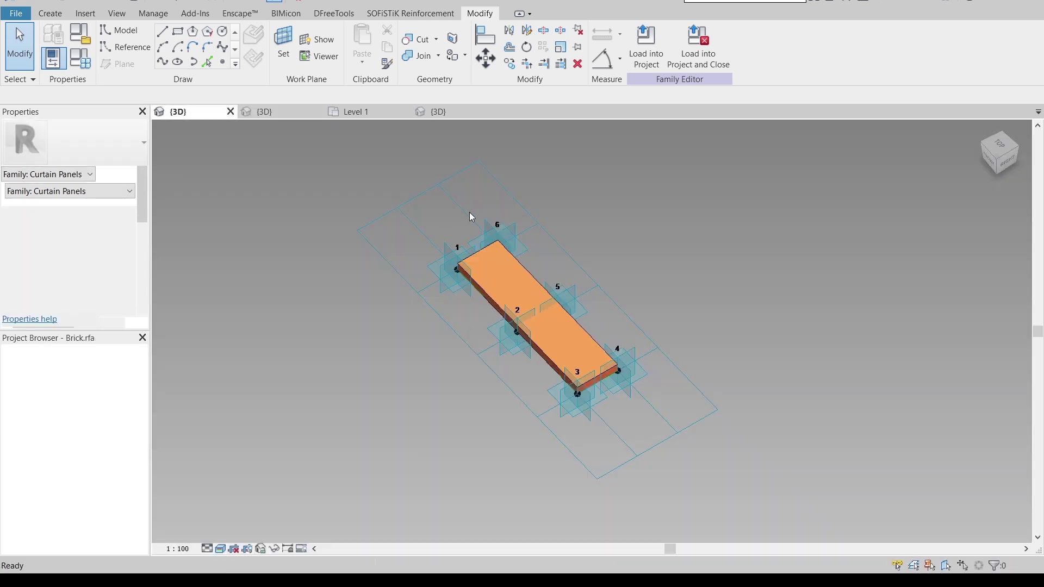
pyautogui.click(503, 283)
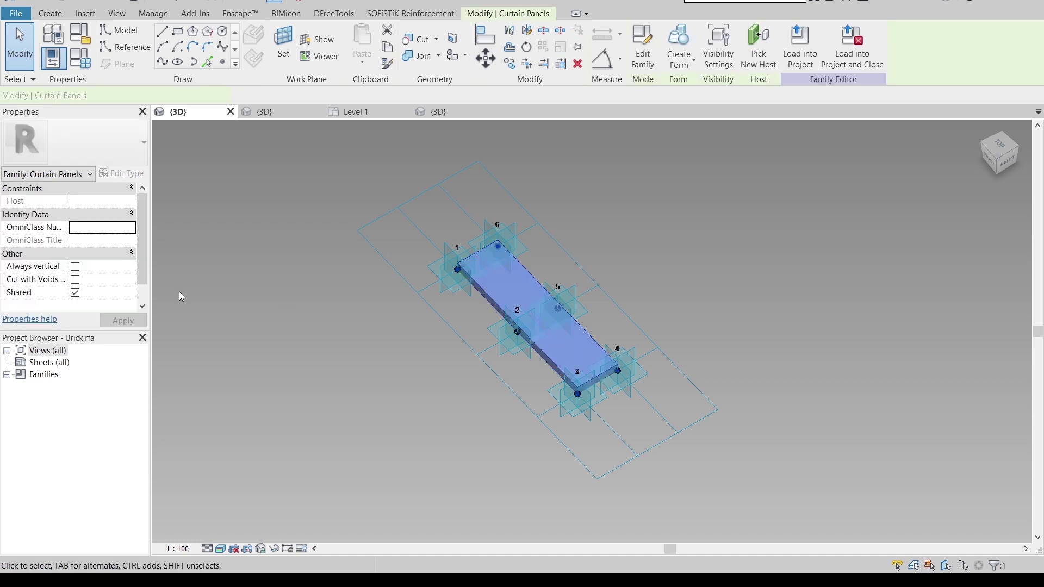
pyautogui.scroll(-2, 80, 246)
pyautogui.scroll(2, 80, 246)
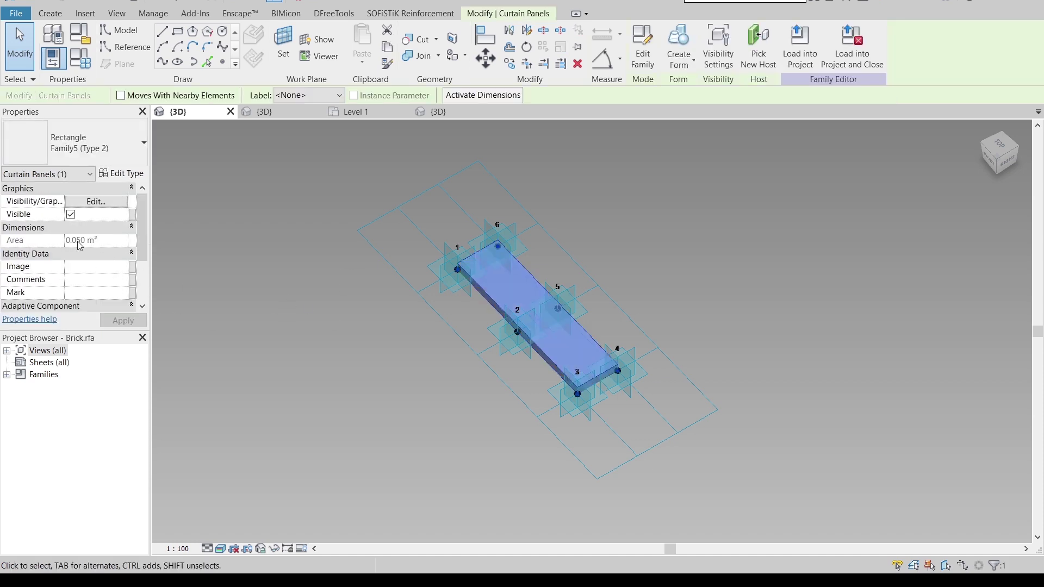
pyautogui.click(276, 115)
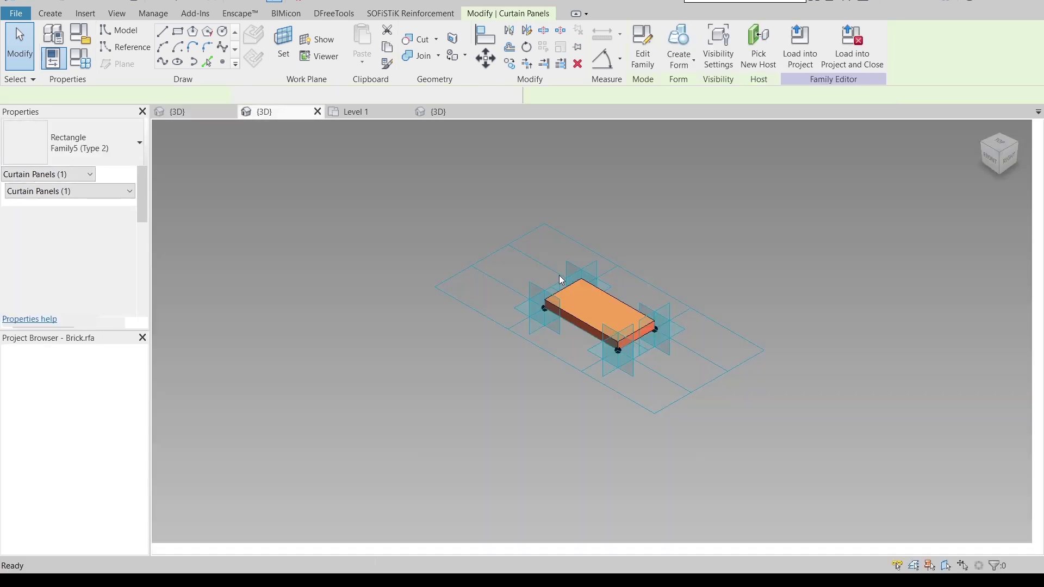
pyautogui.click(579, 315)
pyautogui.click(834, 194)
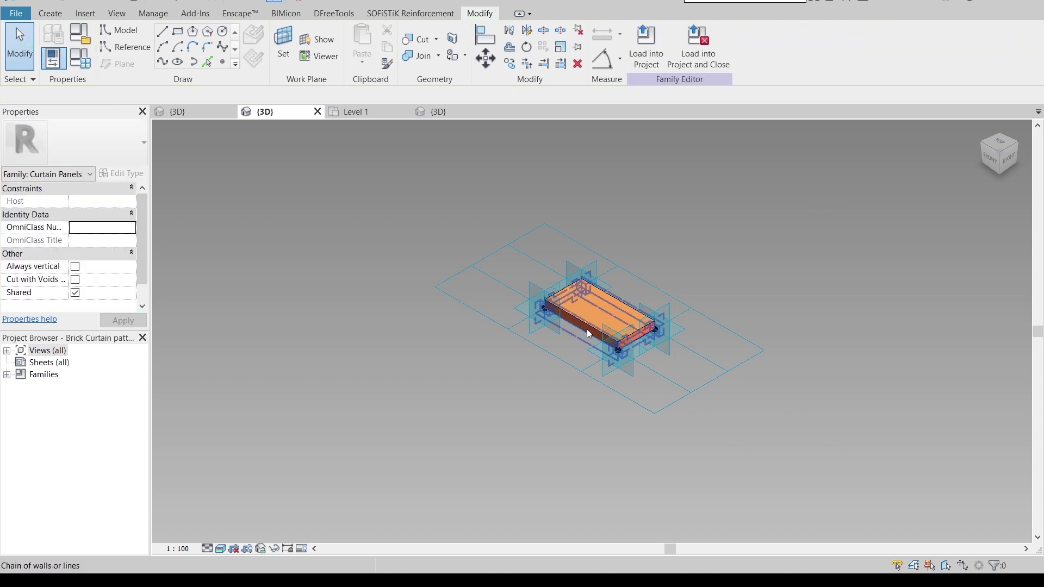
pyautogui.click(590, 334)
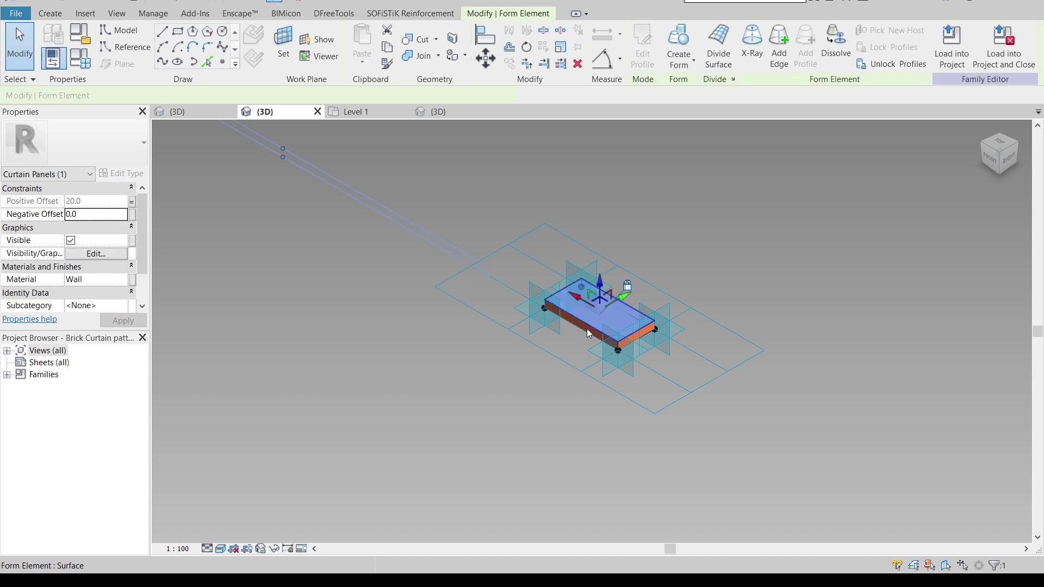
pyautogui.scroll(2, 576, 338)
pyautogui.scroll(1, 583, 315)
pyautogui.press('Escape')
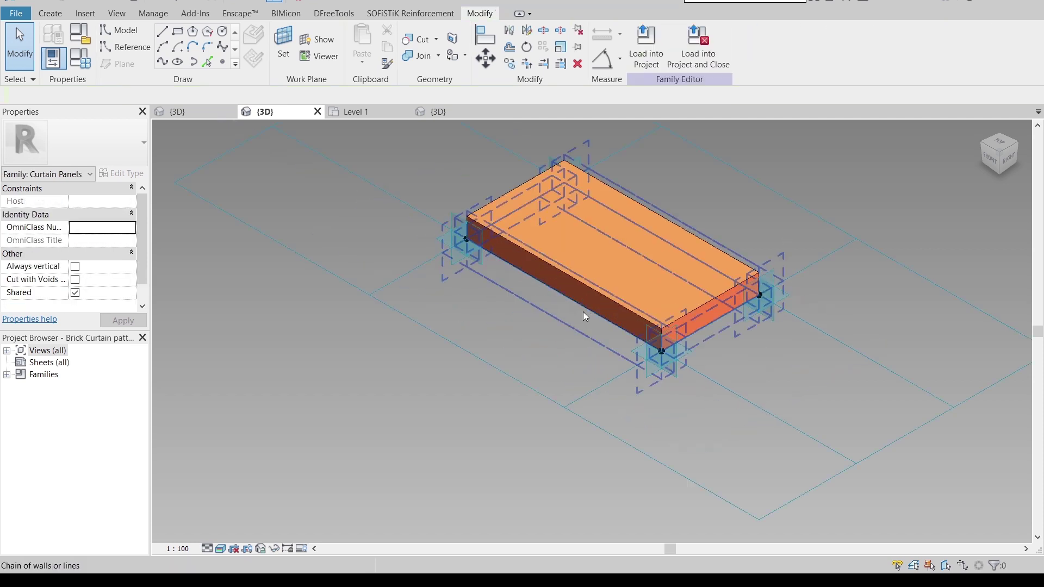
pyautogui.click(583, 314)
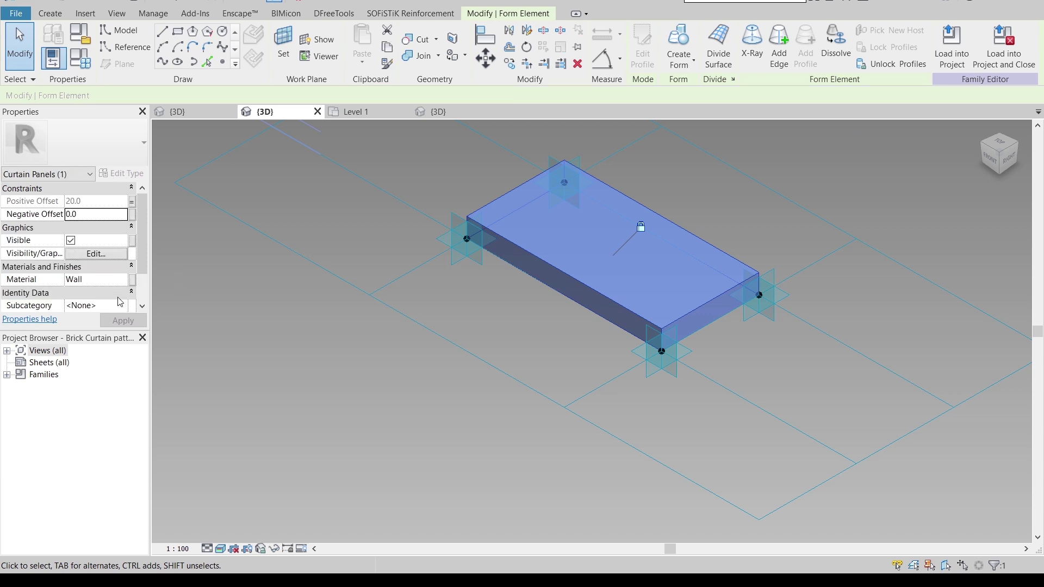
pyautogui.click(120, 281)
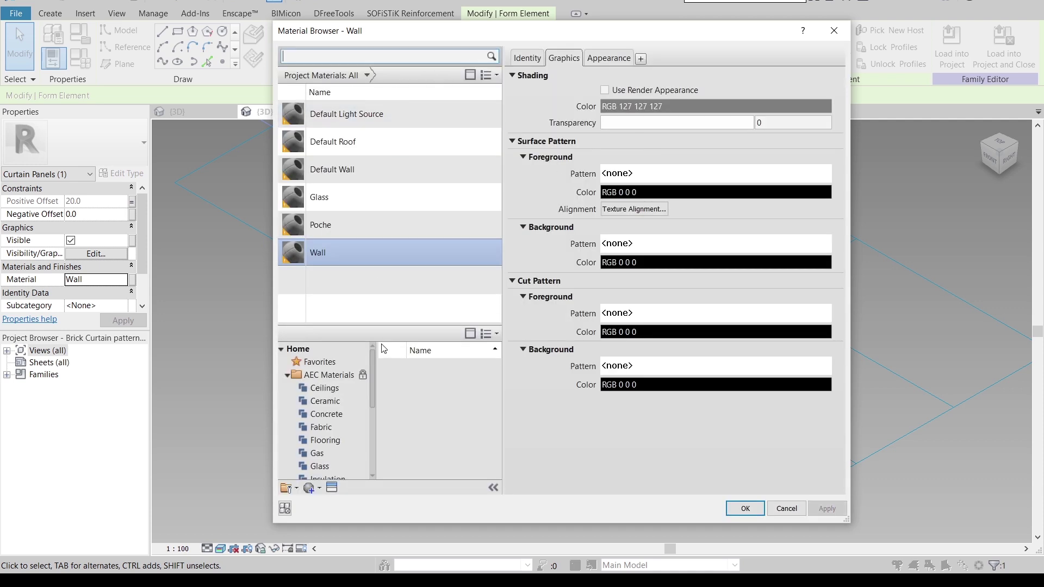
# Replace the Wall material's appearance with Roofing > Shingles - Even 3 and confirm
pyautogui.click(333, 488)
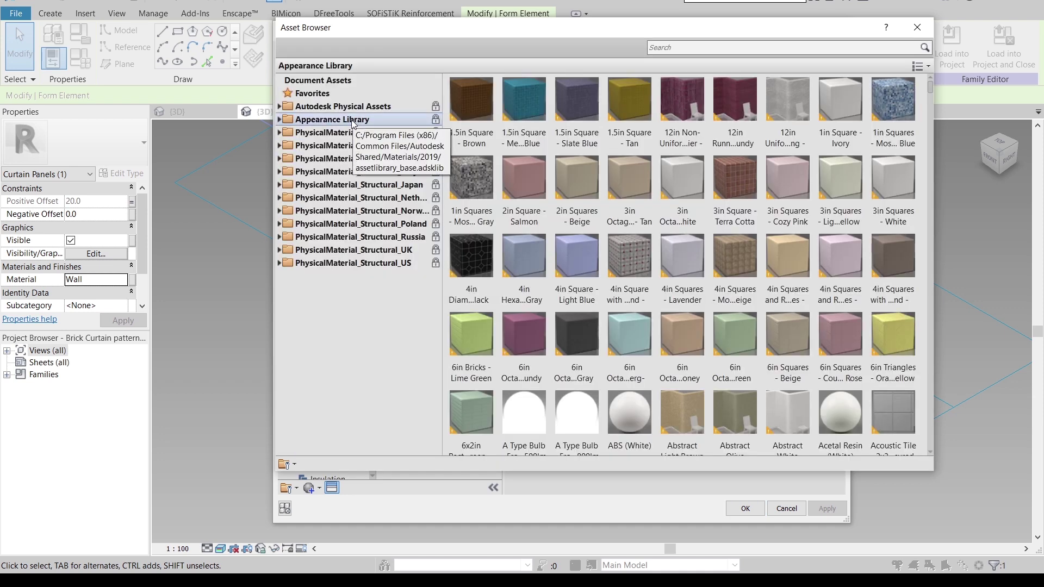
pyautogui.doubleClick(351, 120)
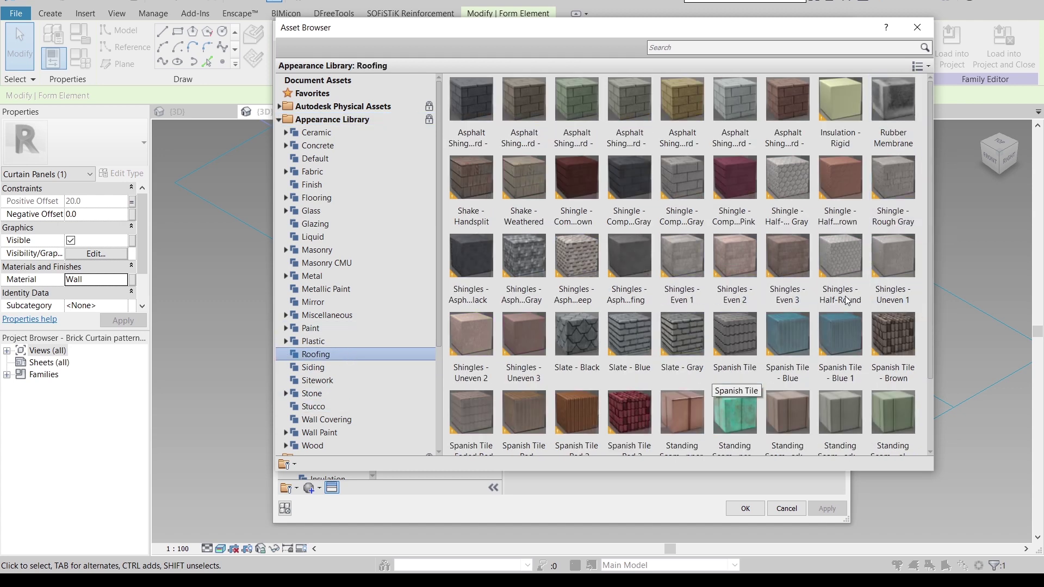
pyautogui.click(790, 303)
pyautogui.click(918, 27)
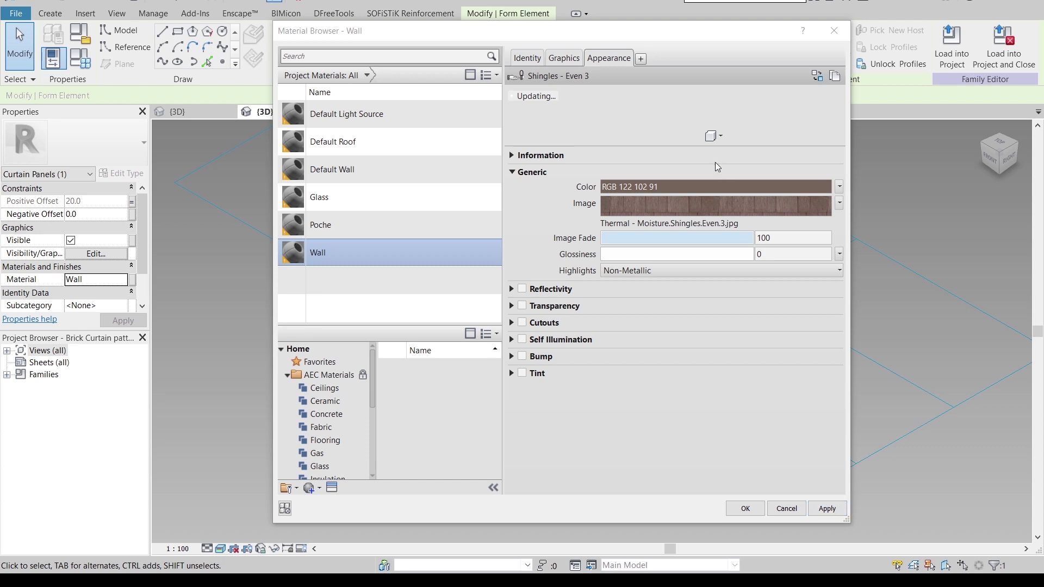
pyautogui.moveTo(723, 145); pyautogui.dragTo(724, 278)
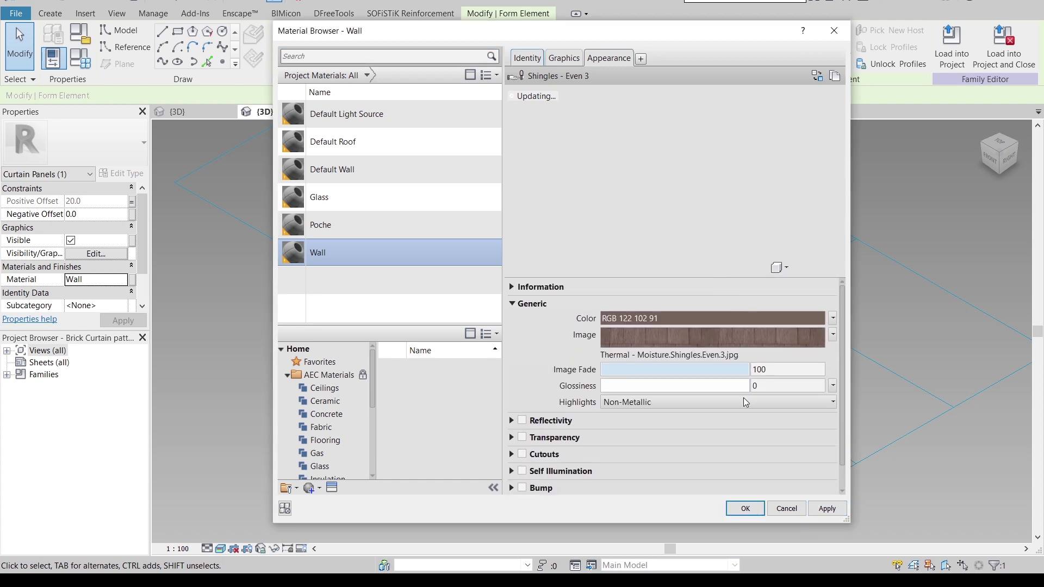
pyautogui.click(744, 508)
# Inspect the brick panel from several angles in shaded display
pyautogui.click(455, 417)
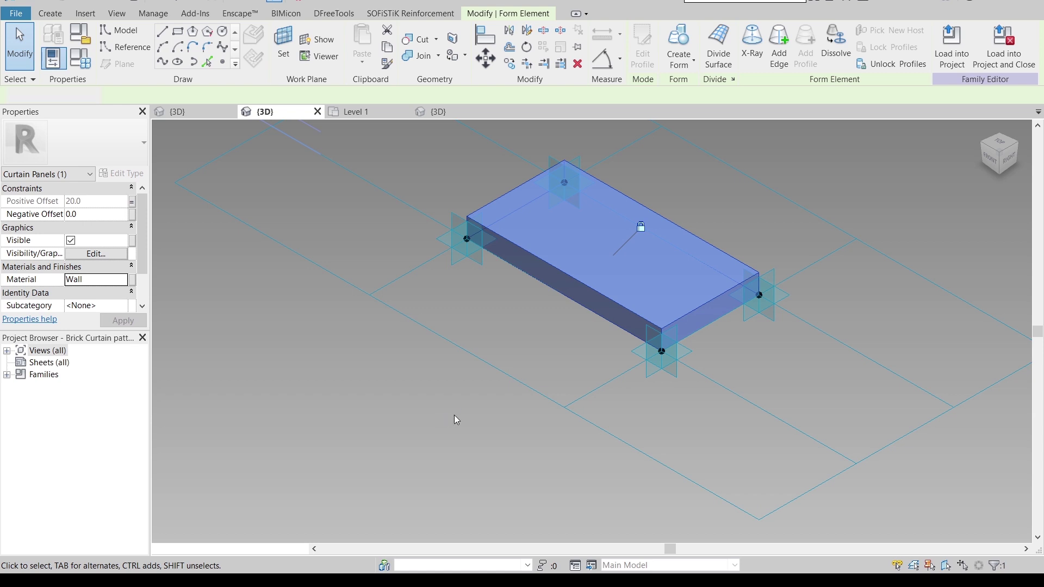
pyautogui.moveTo(631, 349)
pyautogui.keyDown('shift'); pyautogui.mouseDown(button='middle')
pyautogui.moveTo(809, 313)
pyautogui.moveTo(768, 211)
pyautogui.mouseUp(button='middle'); pyautogui.keyUp('shift')
pyautogui.scroll(3, 768, 211)
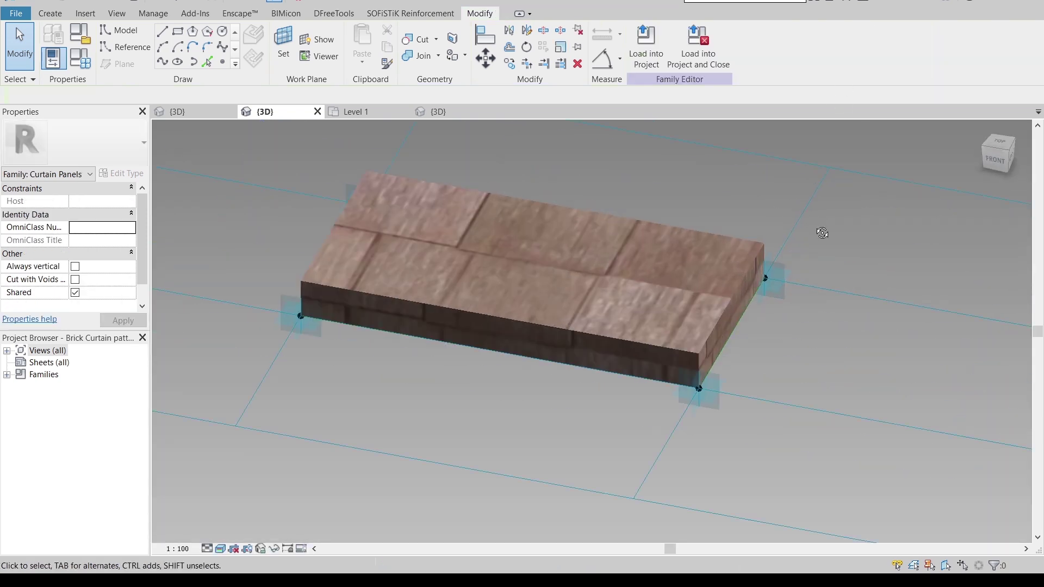
pyautogui.scroll(2, 823, 231)
pyautogui.scroll(-2, 810, 266)
pyautogui.scroll(-2, 774, 285)
pyautogui.scroll(-2, 789, 291)
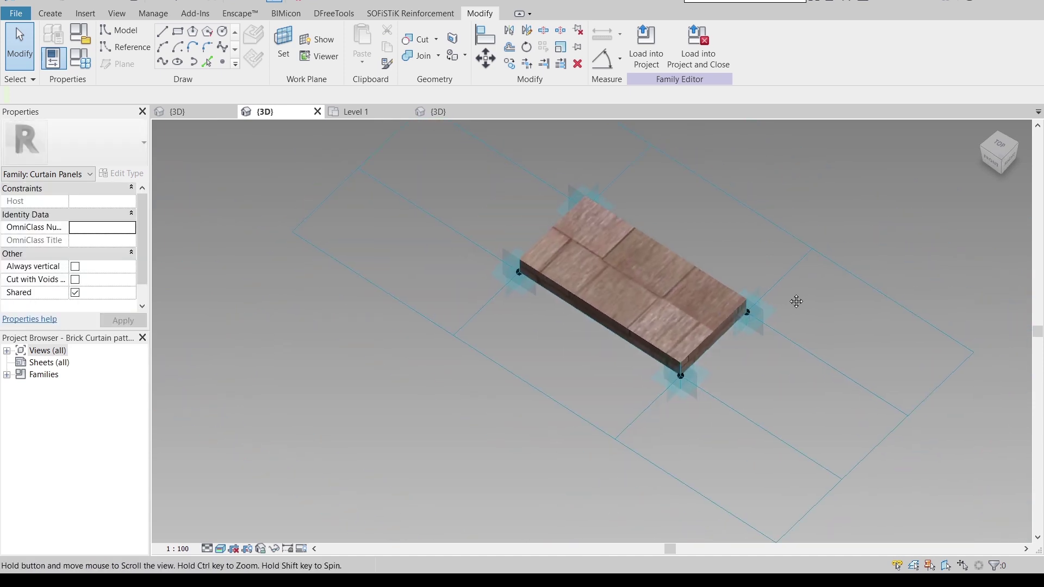
pyautogui.moveTo(797, 296)
pyautogui.keyDown('shift'); pyautogui.mouseDown(button='middle')
pyautogui.moveTo(740, 319)
pyautogui.moveTo(766, 299)
pyautogui.mouseUp(button='middle'); pyautogui.keyUp('shift')
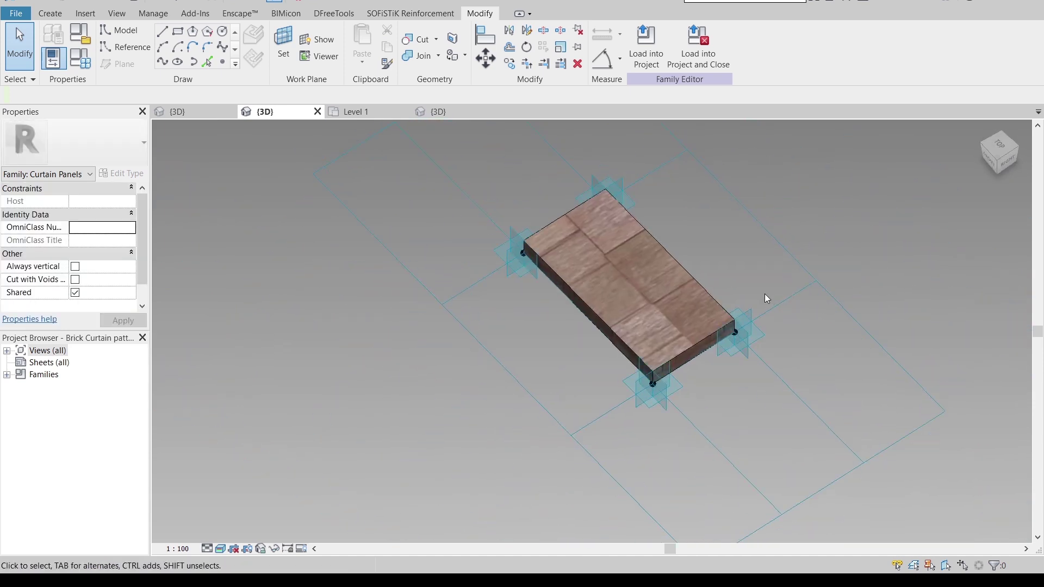
pyautogui.press('s')
pyautogui.press('d')
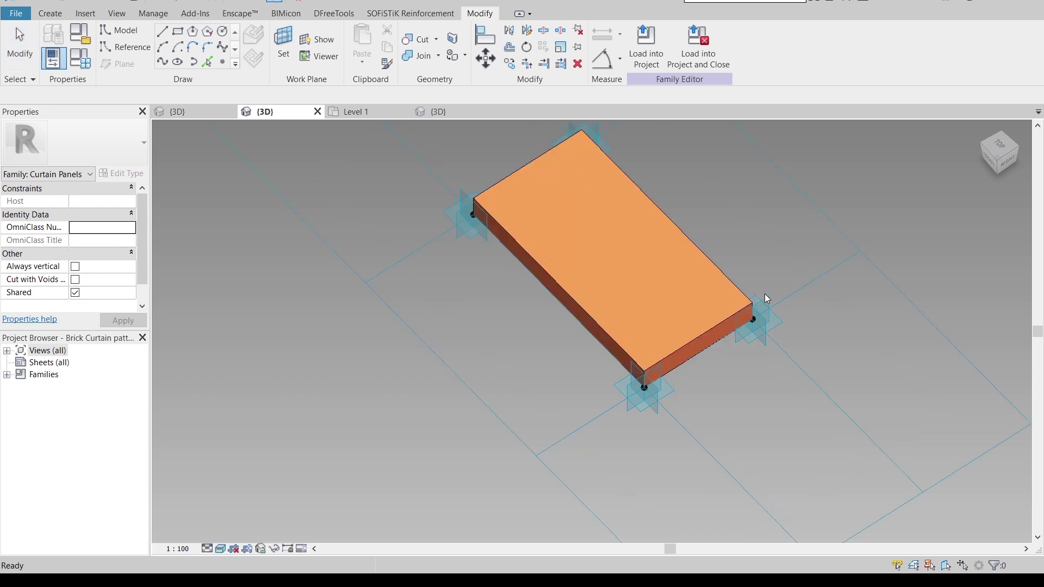
pyautogui.keyDown('shift'); pyautogui.moveTo(673, 240); pyautogui.dragTo(259, 146, button='middle'); pyautogui.keyUp('shift')
# Load the Brick.rfa family into Project5
pyautogui.click(199, 114)
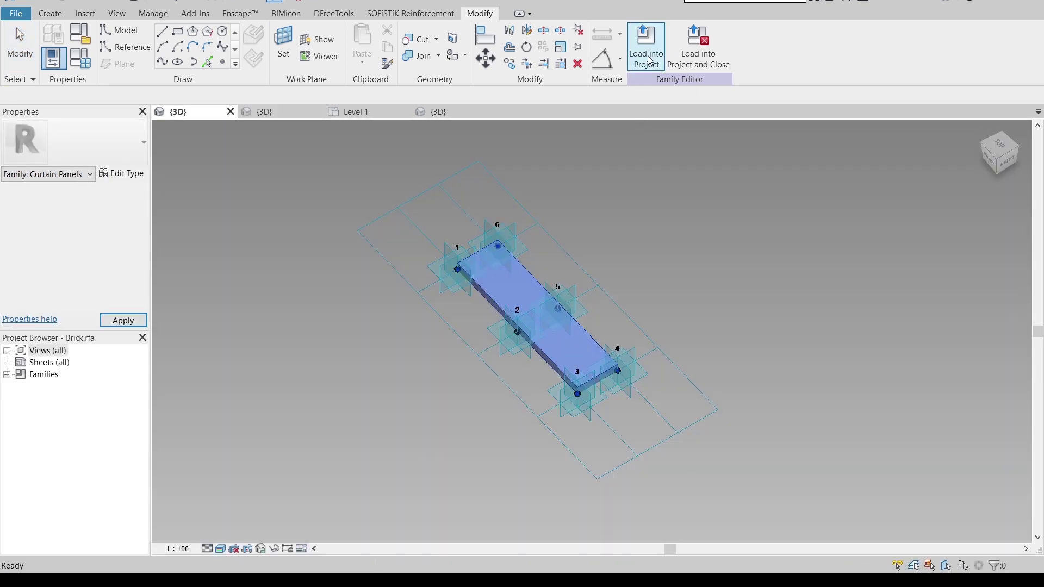
pyautogui.click(651, 62)
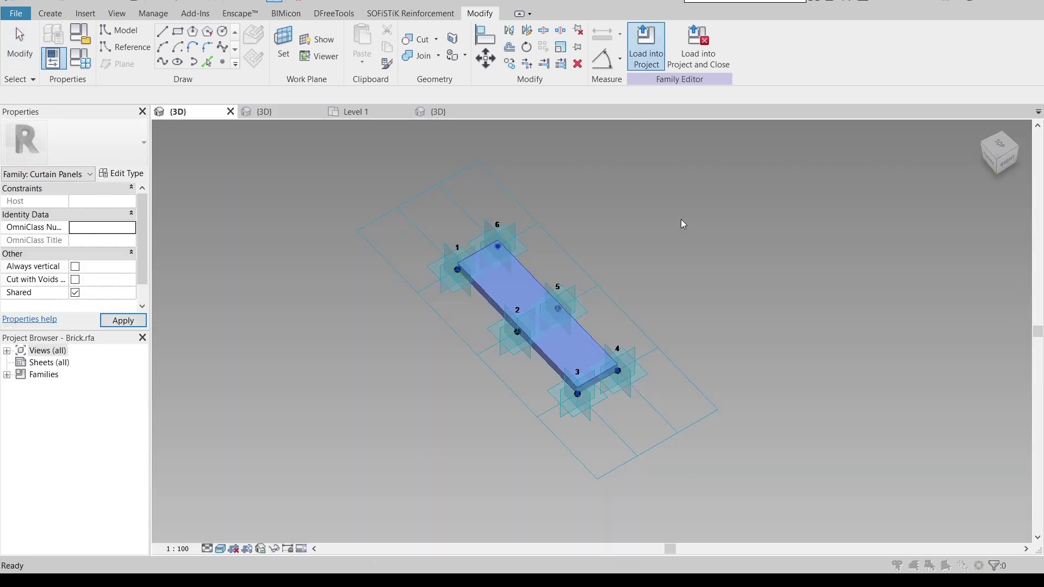
pyautogui.click(511, 213)
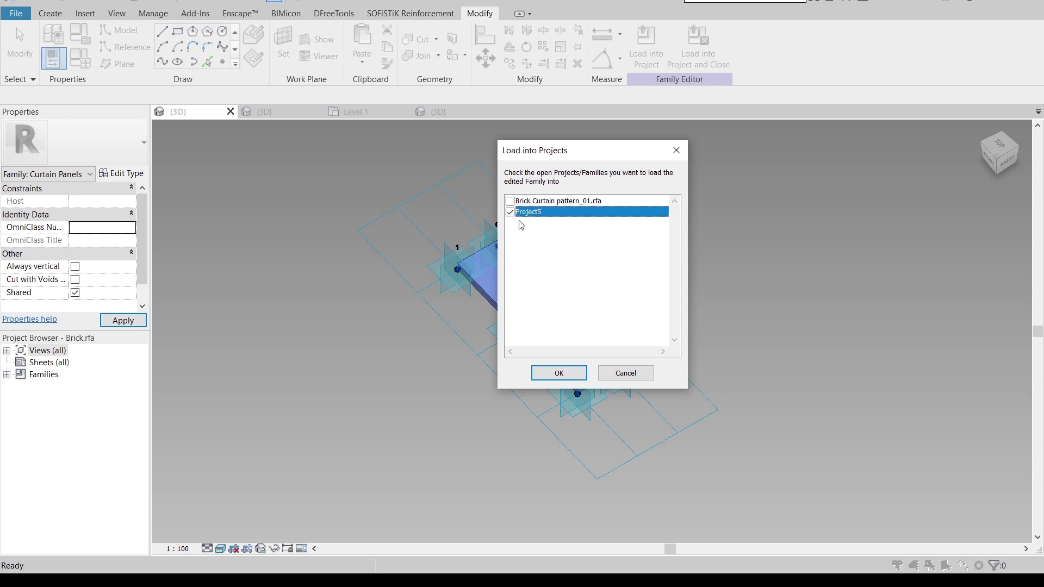
pyautogui.click(551, 377)
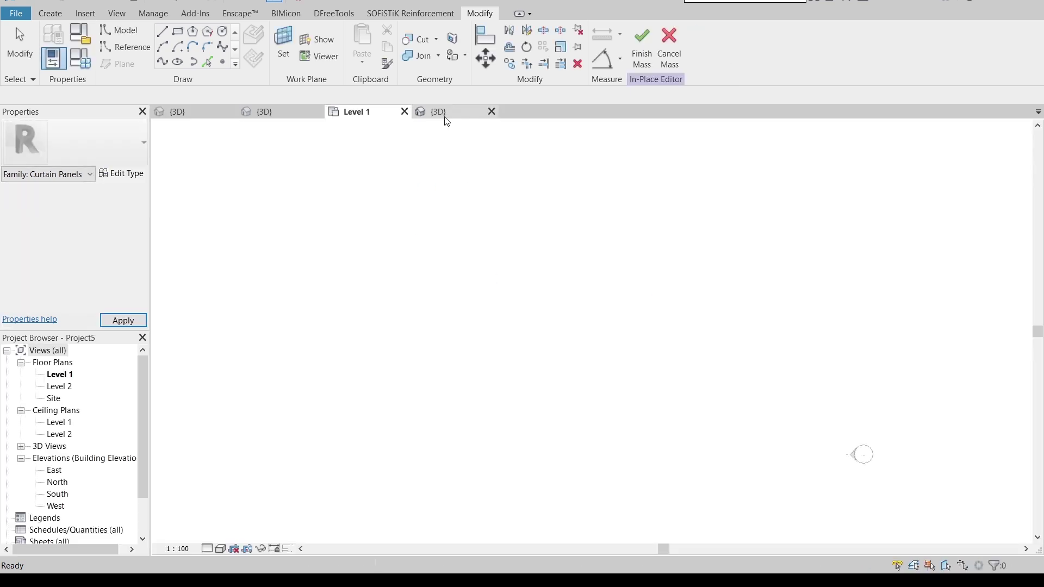
# In the {3D} view, select the divided roof surface and choose 1/2 Step Brick as its panel type
pyautogui.click(443, 117)
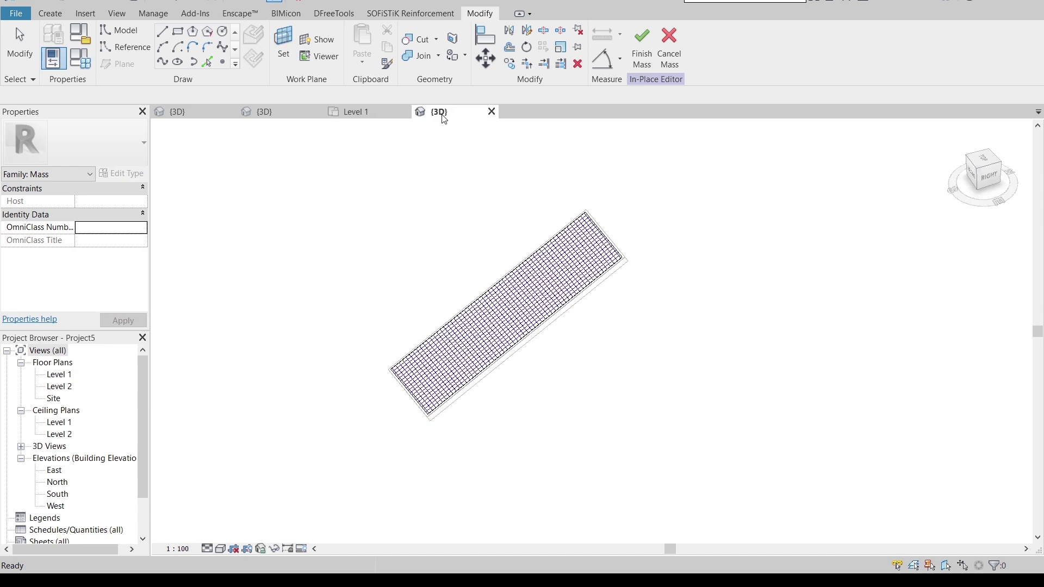
pyautogui.click(499, 289)
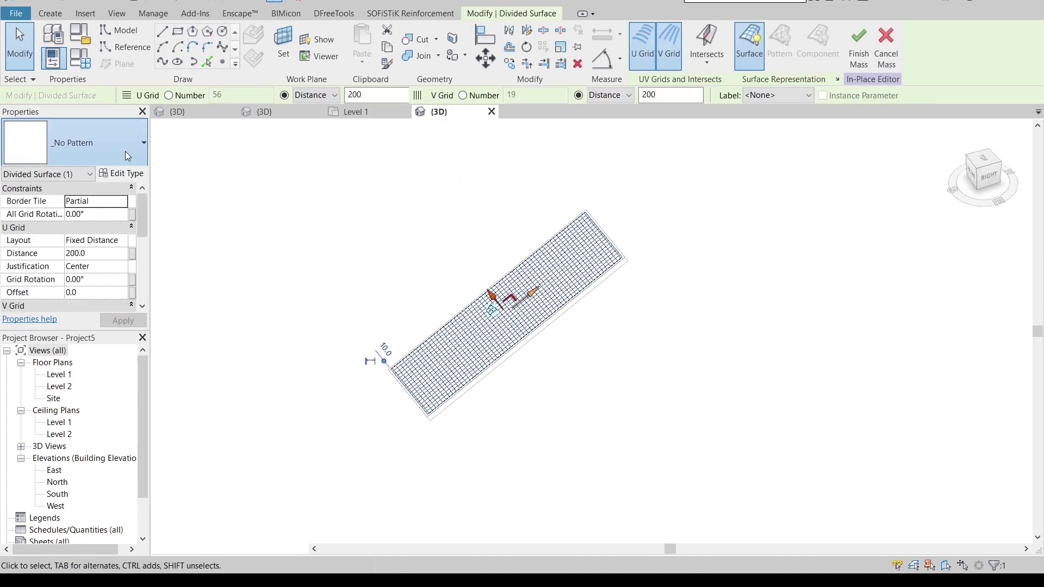
pyautogui.click(127, 156)
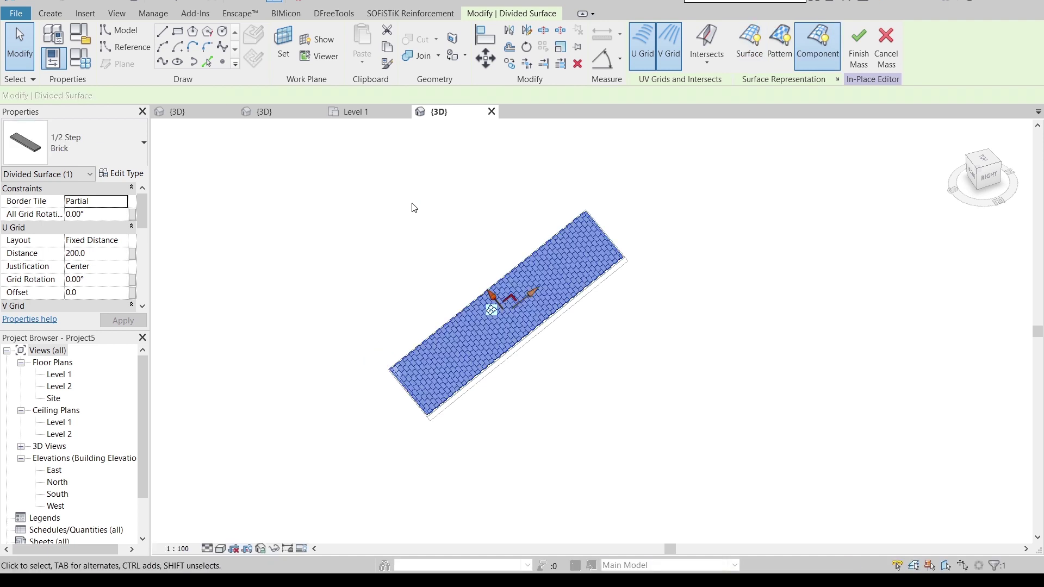
# Orbit and zoom around the brick-tiled surface to inspect the tiles
pyautogui.press('Escape')
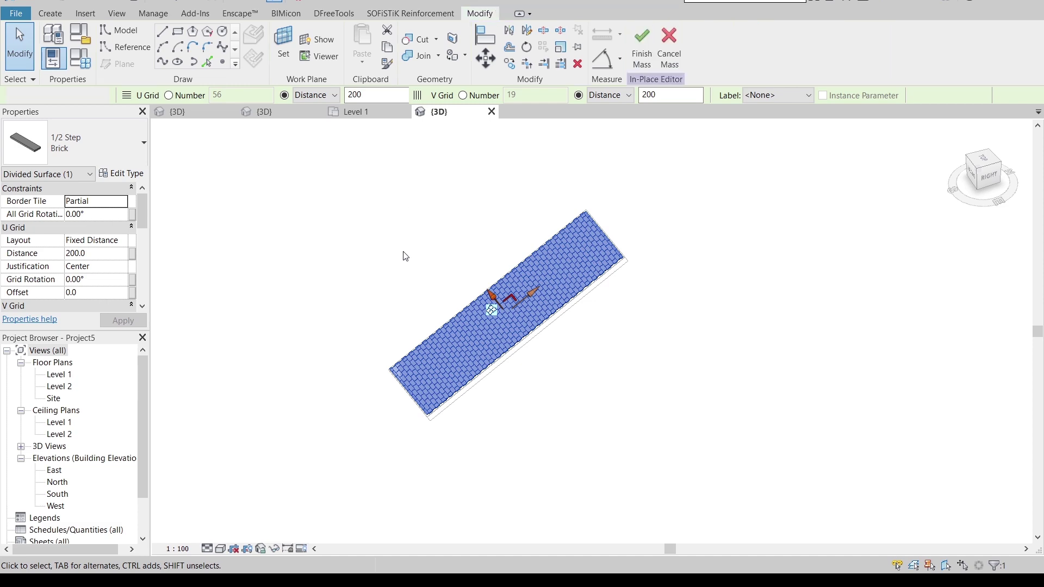
pyautogui.moveTo(492, 313)
pyautogui.keyDown('shift'); pyautogui.mouseDown(button='middle')
pyautogui.moveTo(554, 328)
pyautogui.moveTo(611, 230)
pyautogui.mouseUp(button='middle'); pyautogui.keyUp('shift')
pyautogui.press('Escape')
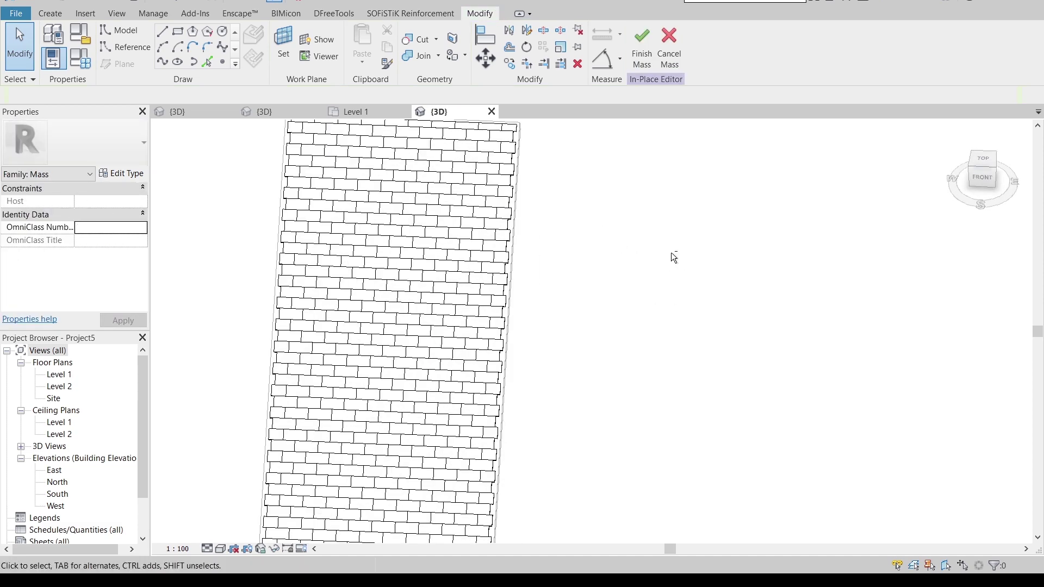
pyautogui.keyDown('shift'); pyautogui.moveTo(673, 256); pyautogui.dragTo(658, 276, button='middle'); pyautogui.keyUp('shift')
pyautogui.scroll(4, 599, 345)
pyautogui.scroll(2, 598, 345)
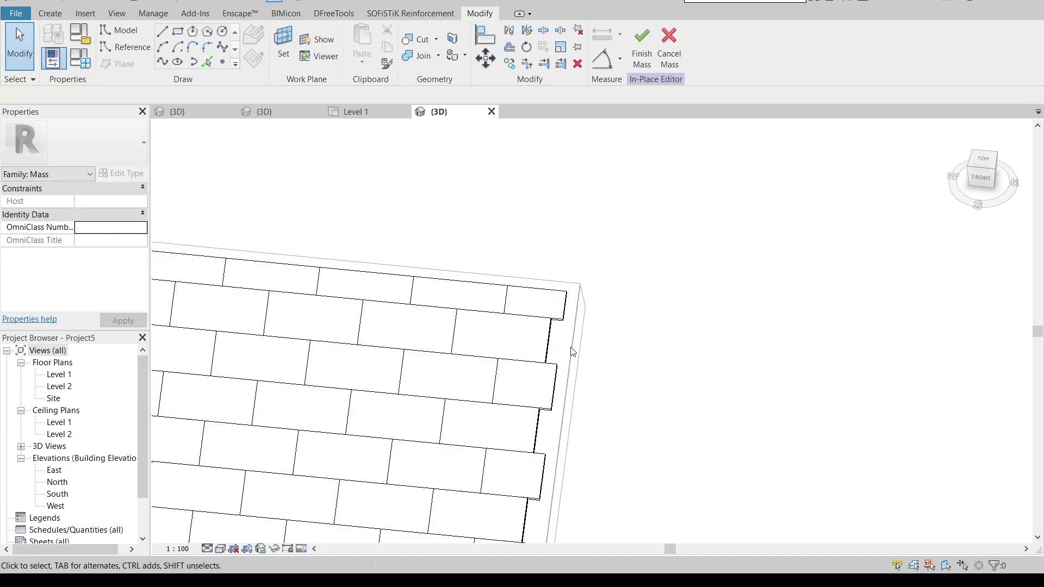
pyautogui.scroll(-1, 634, 292)
pyautogui.scroll(-2, 674, 242)
pyautogui.scroll(-2, 679, 264)
pyautogui.scroll(2, 679, 264)
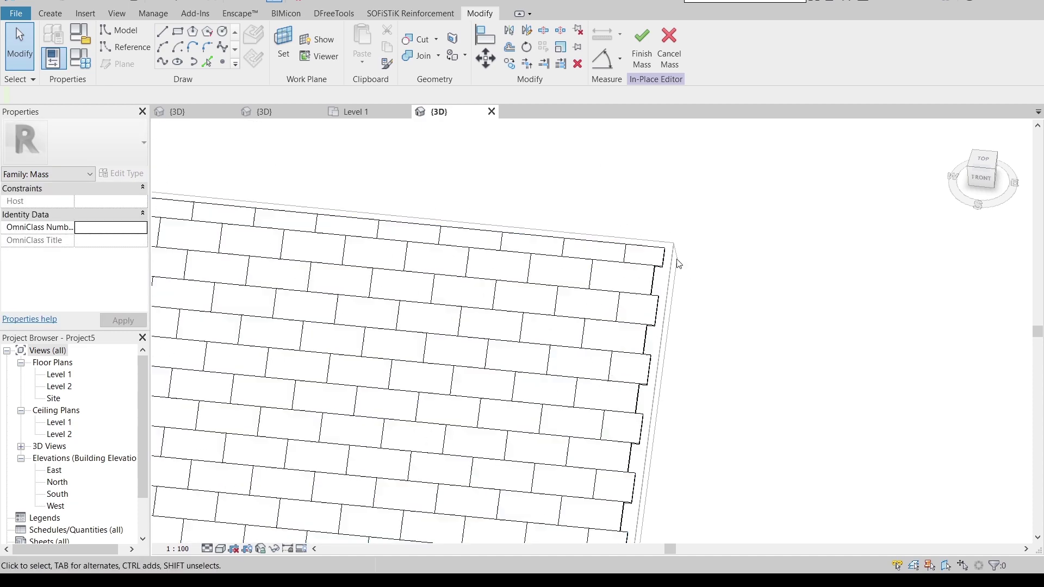
pyautogui.scroll(-1, 800, 281)
pyautogui.scroll(-3, 790, 343)
pyautogui.scroll(-1, 827, 376)
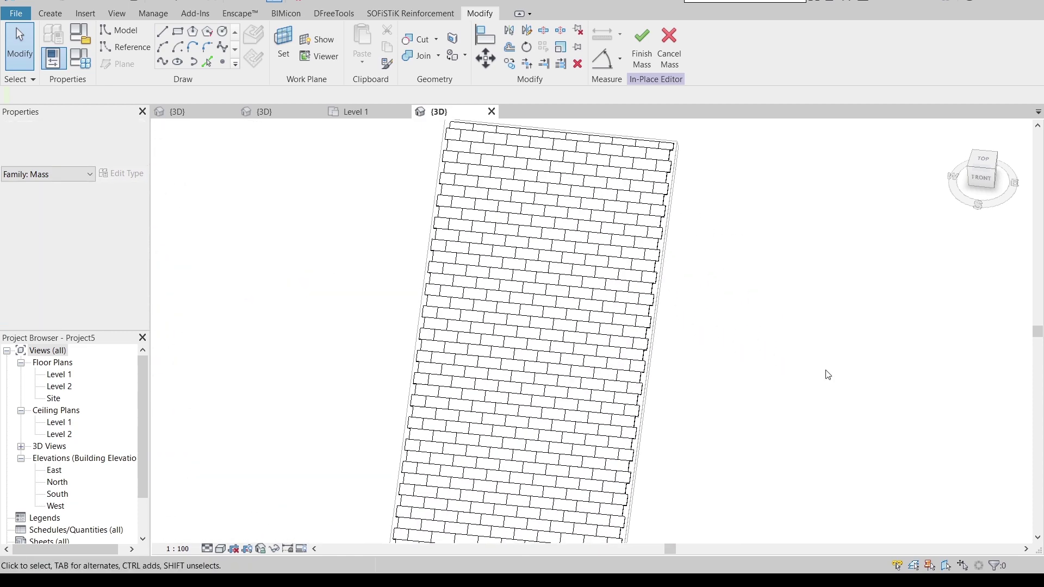
pyautogui.moveTo(828, 376)
pyautogui.keyDown('shift'); pyautogui.mouseDown(button='middle')
pyautogui.moveTo(667, 343)
pyautogui.moveTo(781, 343)
pyautogui.moveTo(781, 312)
pyautogui.moveTo(727, 352)
pyautogui.mouseUp(button='middle'); pyautogui.keyUp('shift')
pyautogui.scroll(2, 368, 442)
pyautogui.scroll(2, 444, 320)
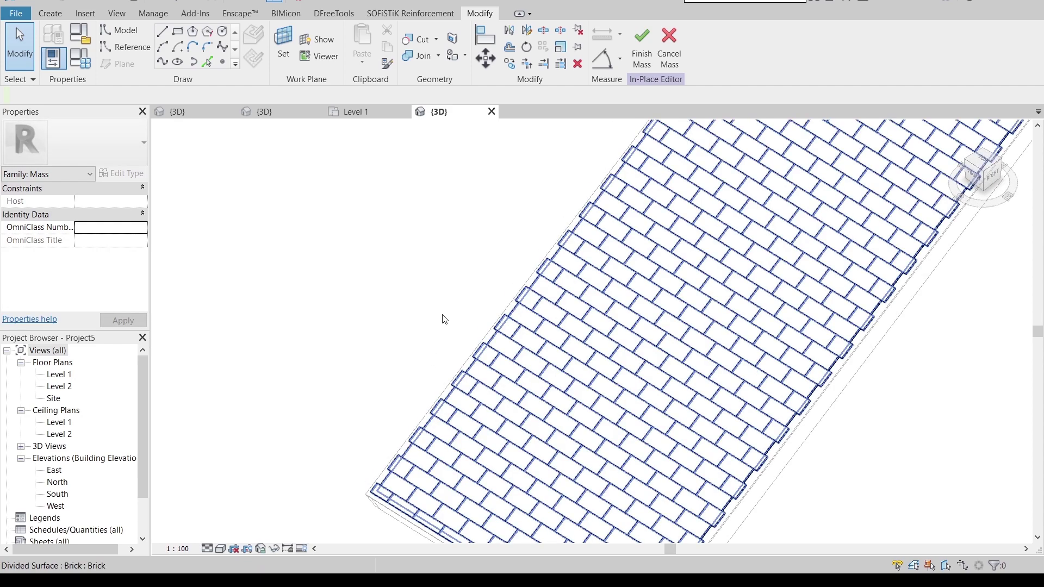
pyautogui.moveTo(444, 319)
pyautogui.keyDown('shift'); pyautogui.mouseDown(button='middle')
pyautogui.moveTo(457, 314)
pyautogui.moveTo(481, 194)
pyautogui.mouseUp(button='middle'); pyautogui.keyUp('shift')
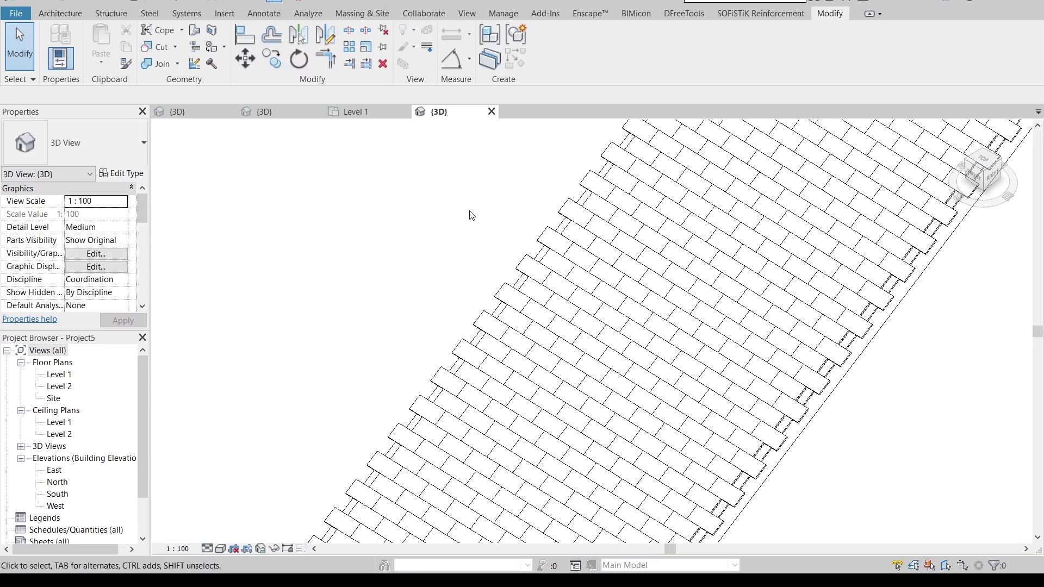
# Face the tiles head-on and Tab-select a single brick panel at the roof edge
pyautogui.moveTo(472, 216)
pyautogui.keyDown('shift'); pyautogui.mouseDown(button='middle')
pyautogui.moveTo(518, 164)
pyautogui.moveTo(698, 288)
pyautogui.moveTo(809, 326)
pyautogui.moveTo(703, 348)
pyautogui.mouseUp(button='middle'); pyautogui.keyUp('shift')
pyautogui.scroll(5, 698, 287)
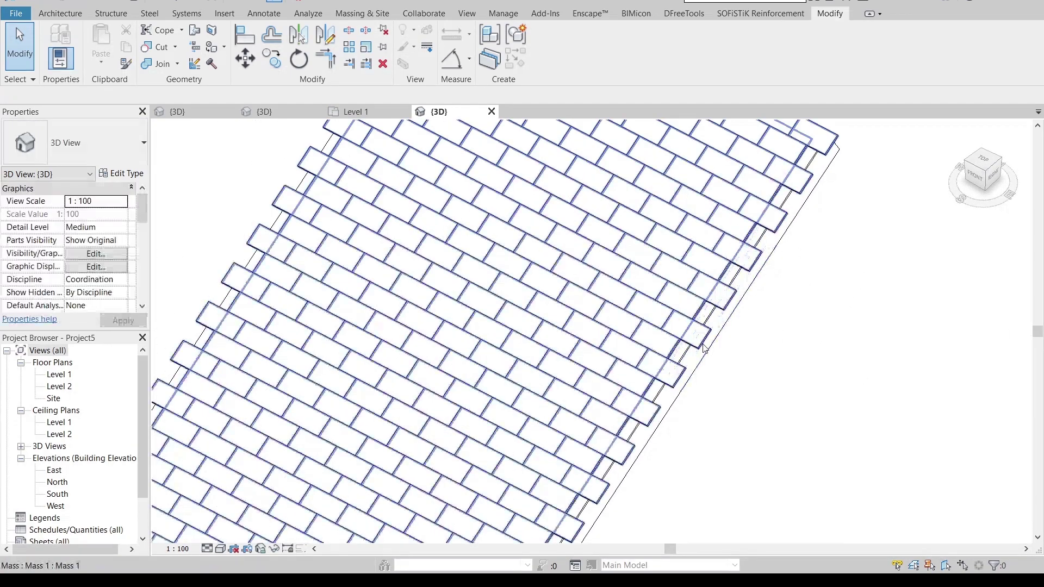
pyautogui.press('Tab')
pyautogui.click(701, 338)
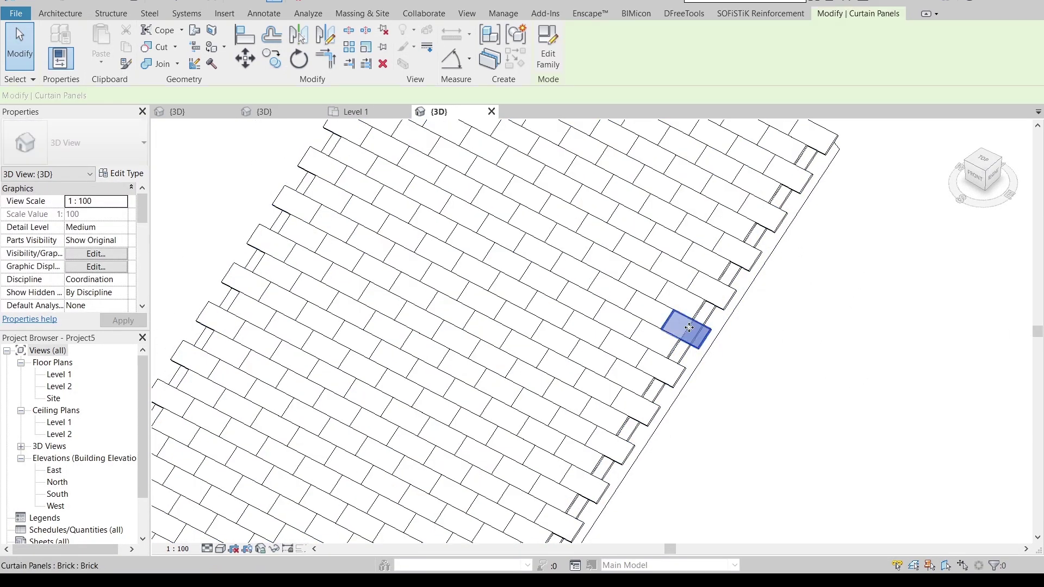
pyautogui.scroll(2, 694, 321)
# Add neighbouring brick panels along the stepped upper-right corner to the selection, 46 in total
pyautogui.keyDown('ctrl'); pyautogui.click(686, 291); pyautogui.keyUp('ctrl')
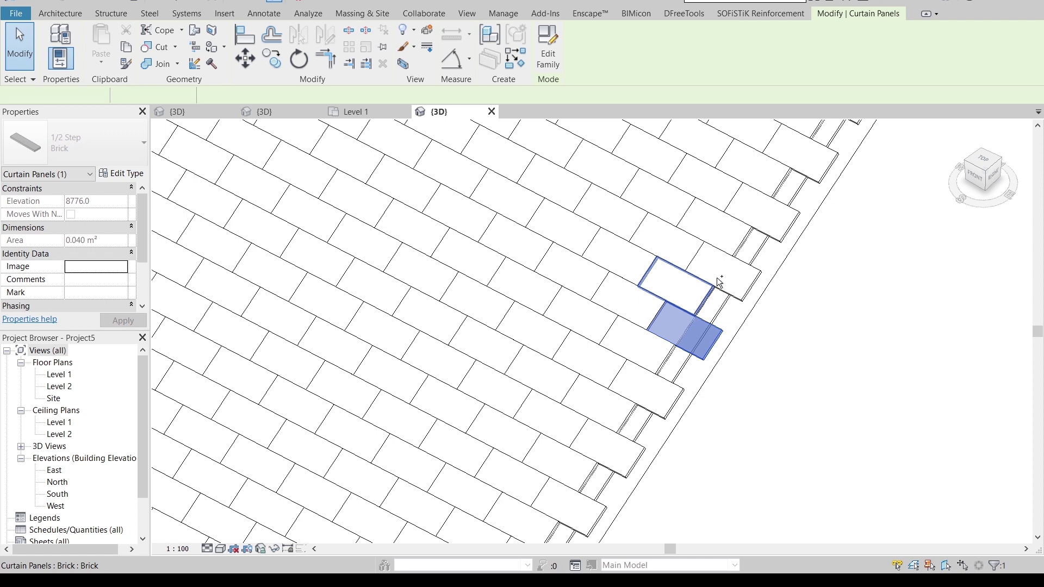
pyautogui.keyDown('ctrl'); pyautogui.click(723, 276); pyautogui.keyUp('ctrl')
pyautogui.keyDown('ctrl'); pyautogui.click(661, 244); pyautogui.keyUp('ctrl')
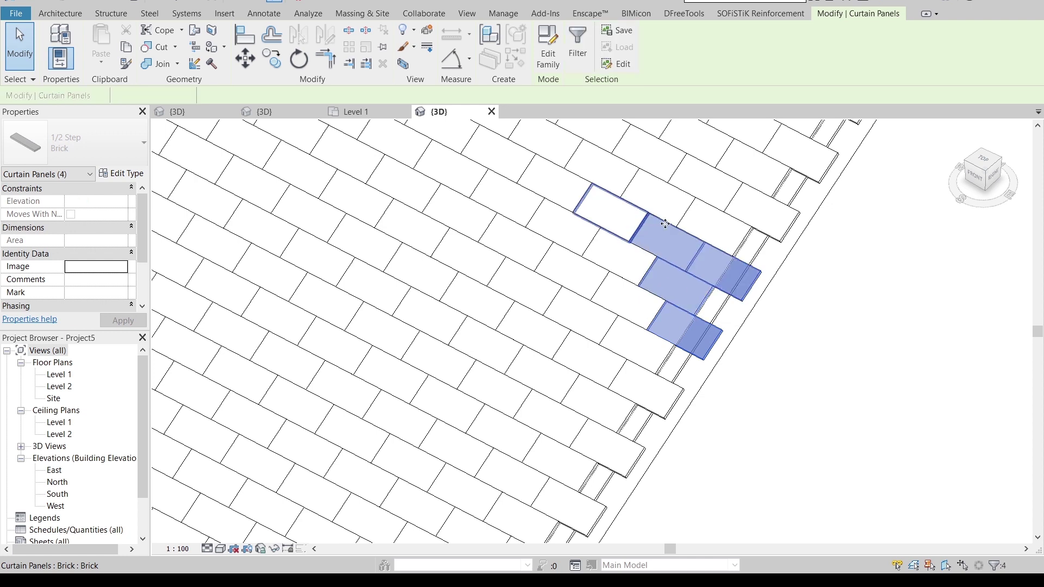
pyautogui.keyDown('ctrl'); pyautogui.click(617, 217); pyautogui.keyUp('ctrl')
pyautogui.keyDown('ctrl'); pyautogui.click(663, 212); pyautogui.keyUp('ctrl')
pyautogui.keyDown('ctrl'); pyautogui.click(618, 181); pyautogui.keyUp('ctrl')
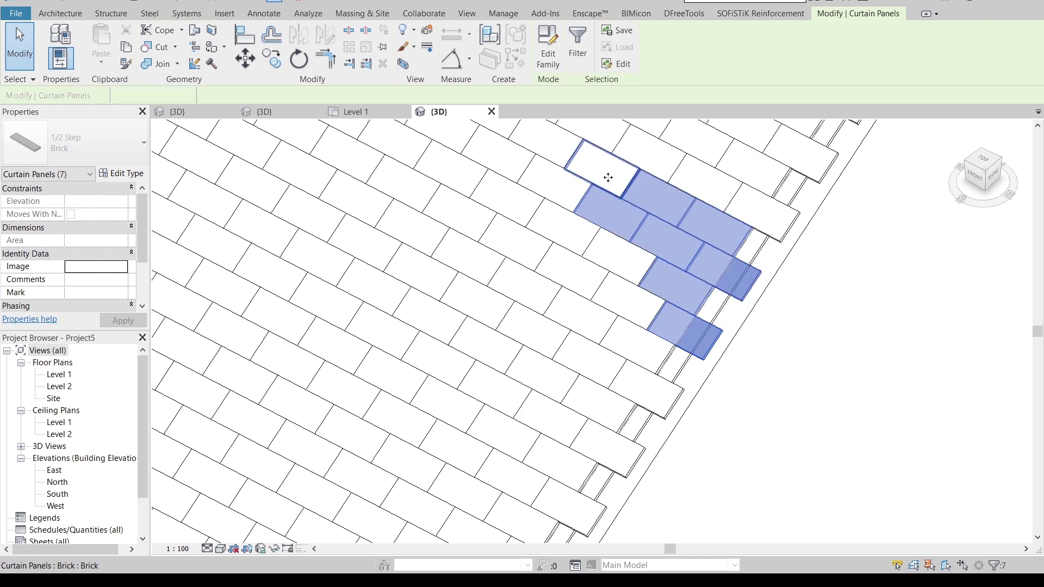
pyautogui.scroll(-2, 647, 229)
pyautogui.moveTo(681, 264); pyautogui.dragTo(684, 295, button='middle')
pyautogui.keyDown('ctrl'); pyautogui.click(702, 300); pyautogui.keyUp('ctrl')
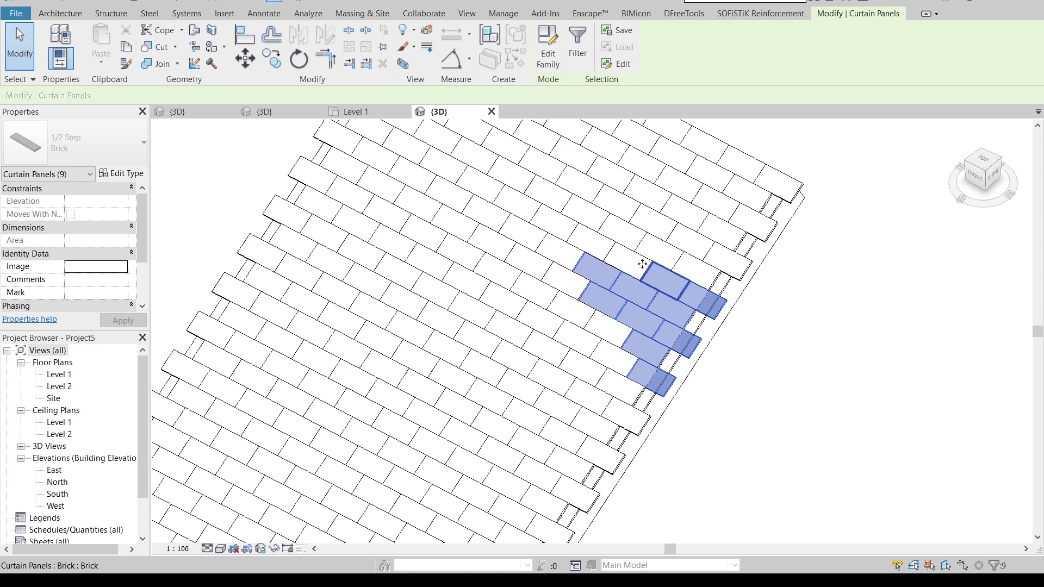
pyautogui.keyDown('ctrl'); pyautogui.click(680, 278); pyautogui.keyUp('ctrl')
pyautogui.keyDown('ctrl'); pyautogui.click(634, 258); pyautogui.keyUp('ctrl')
pyautogui.keyDown('ctrl'); pyautogui.click(593, 245); pyautogui.keyUp('ctrl')
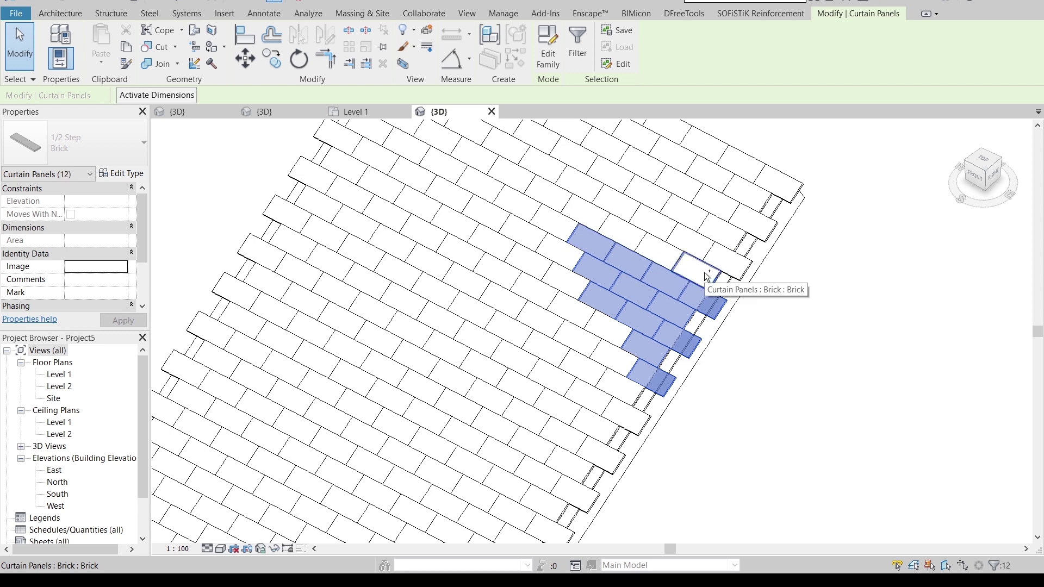
pyautogui.keyDown('ctrl'); pyautogui.click(678, 275); pyautogui.keyUp('ctrl')
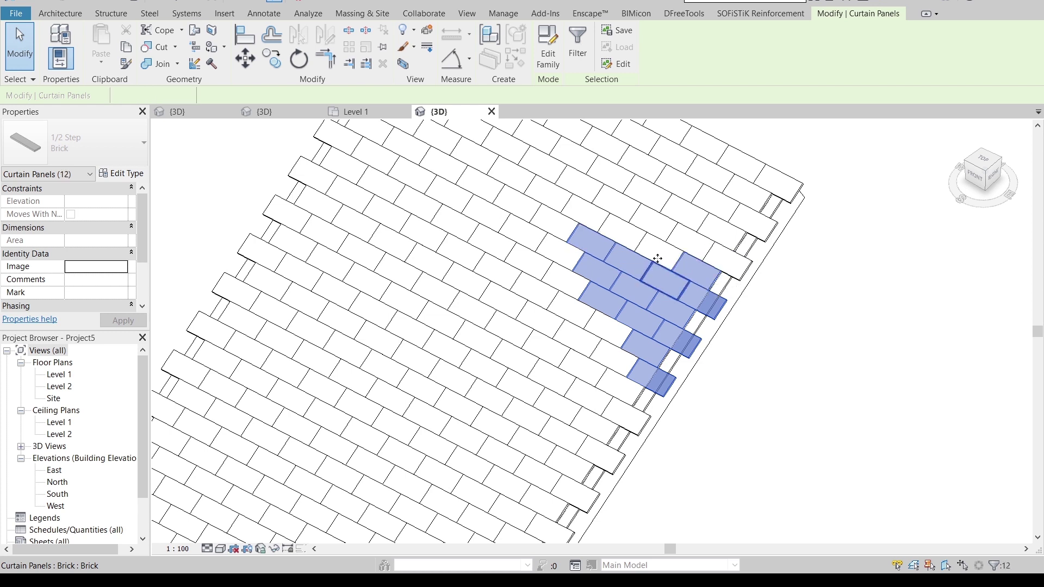
pyautogui.keyDown('ctrl'); pyautogui.click(625, 238); pyautogui.keyUp('ctrl')
pyautogui.keyDown('ctrl'); pyautogui.click(586, 217); pyautogui.keyUp('ctrl')
pyautogui.keyDown('ctrl'); pyautogui.click(728, 256); pyautogui.keyUp('ctrl')
pyautogui.keyDown('ctrl'); pyautogui.click(701, 245); pyautogui.keyUp('ctrl')
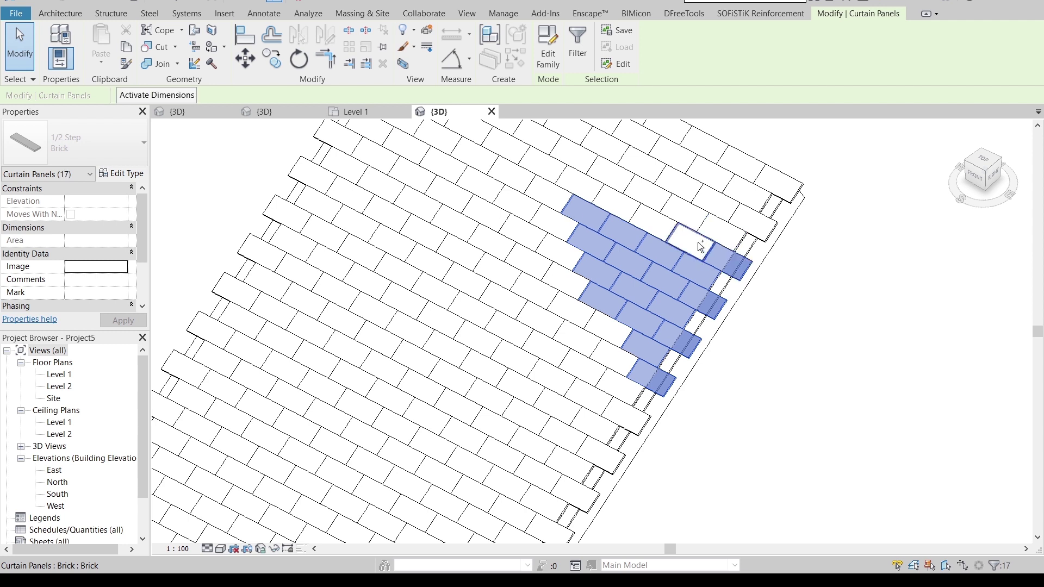
pyautogui.keyDown('ctrl'); pyautogui.click(659, 224); pyautogui.keyUp('ctrl')
pyautogui.keyDown('ctrl'); pyautogui.click(633, 214); pyautogui.keyUp('ctrl')
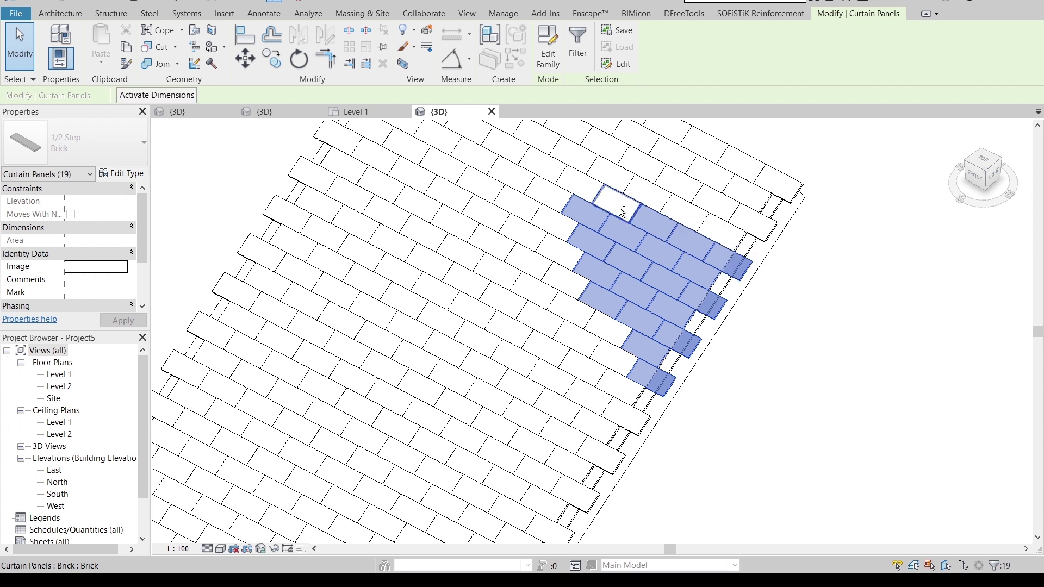
pyautogui.keyDown('ctrl'); pyautogui.click(582, 184); pyautogui.keyUp('ctrl')
pyautogui.keyDown('ctrl'); pyautogui.click(728, 256); pyautogui.keyUp('ctrl')
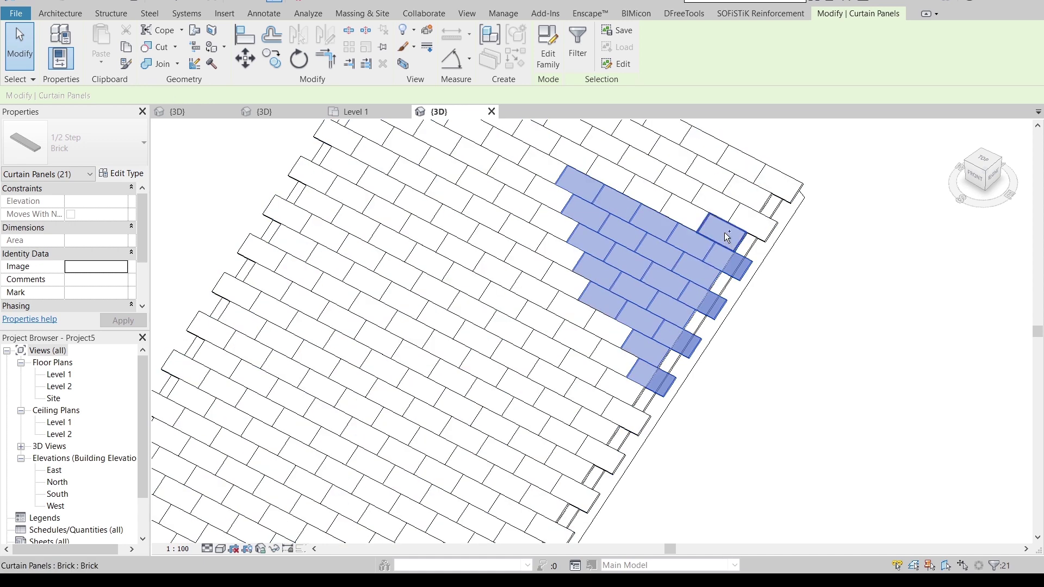
pyautogui.keyDown('ctrl'); pyautogui.click(675, 210); pyautogui.keyUp('ctrl')
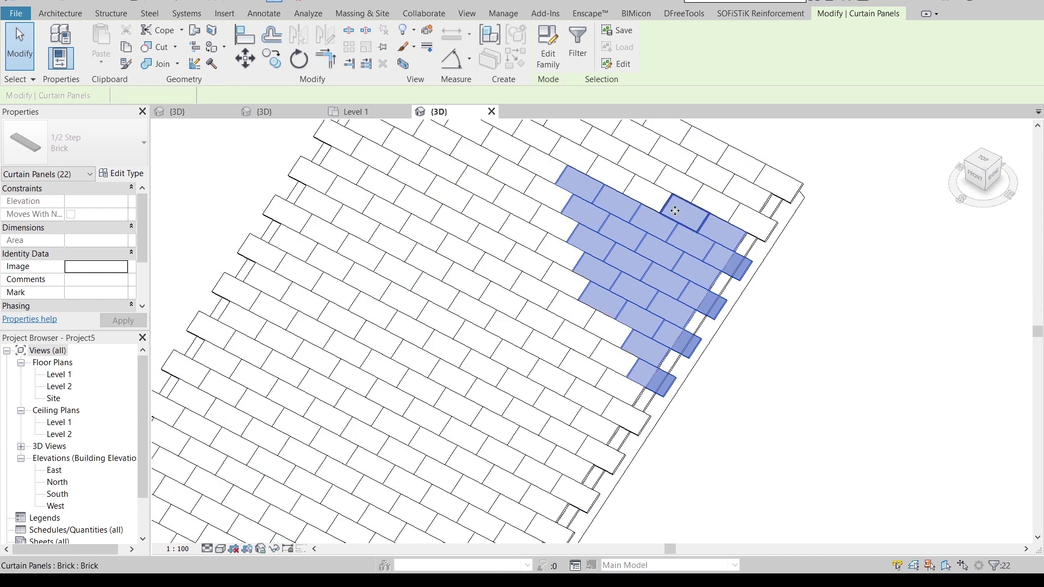
pyautogui.keyDown('ctrl'); pyautogui.click(621, 175); pyautogui.keyUp('ctrl')
pyautogui.scroll(-2, 621, 174)
pyautogui.scroll(2, 677, 319)
pyautogui.keyDown('ctrl'); pyautogui.click(630, 288); pyautogui.keyUp('ctrl')
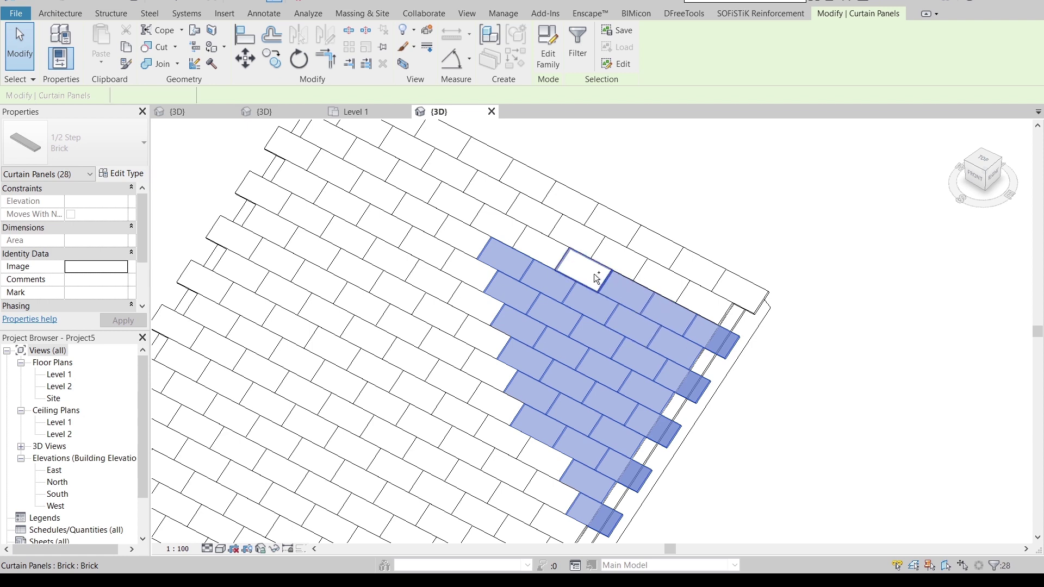
pyautogui.keyDown('ctrl'); pyautogui.click(594, 273); pyautogui.keyUp('ctrl')
pyautogui.keyDown('ctrl'); pyautogui.click(549, 251); pyautogui.keyUp('ctrl')
pyautogui.keyDown('ctrl'); pyautogui.click(507, 229); pyautogui.keyUp('ctrl')
pyautogui.keyDown('ctrl'); pyautogui.click(536, 210); pyautogui.keyUp('ctrl')
pyautogui.keyDown('ctrl'); pyautogui.click(490, 187); pyautogui.keyUp('ctrl')
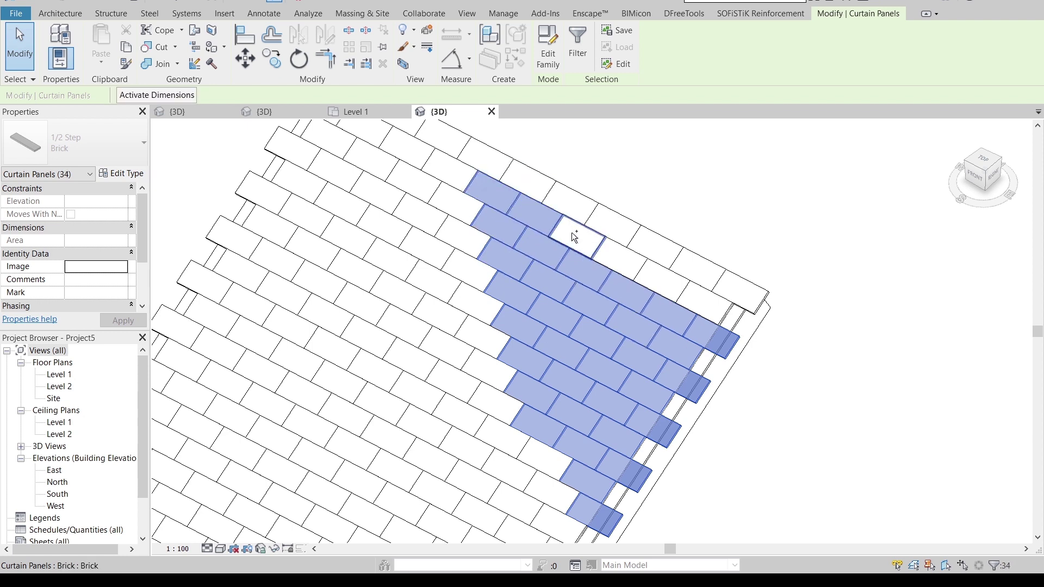
pyautogui.keyDown('ctrl'); pyautogui.click(659, 279); pyautogui.keyUp('ctrl')
pyautogui.keyDown('ctrl'); pyautogui.click(705, 301); pyautogui.keyUp('ctrl')
pyautogui.keyDown('ctrl'); pyautogui.click(651, 247); pyautogui.keyUp('ctrl')
pyautogui.keyDown('ctrl'); pyautogui.click(626, 204); pyautogui.keyUp('ctrl')
pyautogui.keyDown('ctrl'); pyautogui.click(581, 185); pyautogui.keyUp('ctrl')
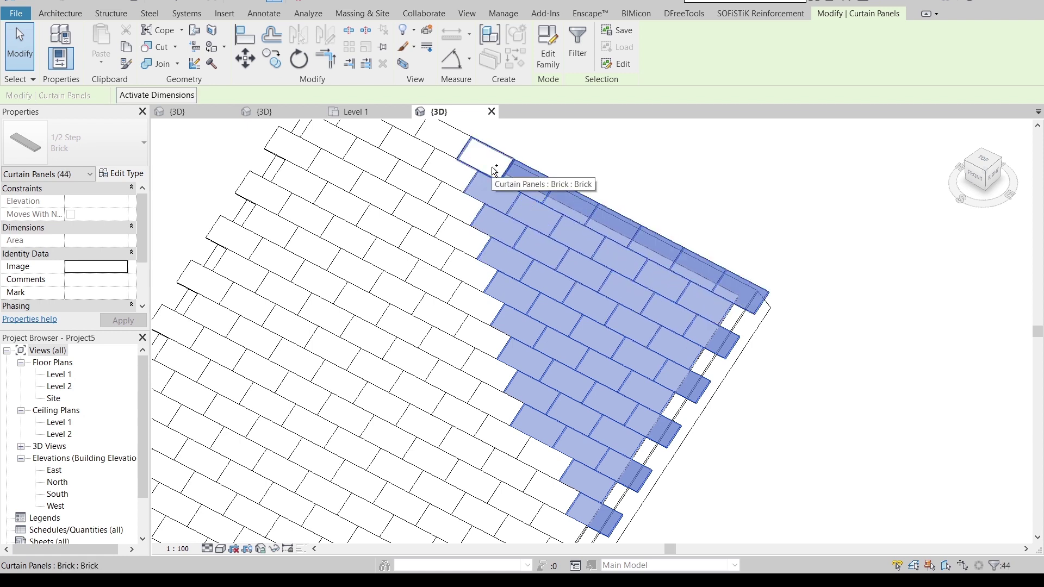
pyautogui.keyDown('ctrl'); pyautogui.click(538, 179); pyautogui.keyUp('ctrl')
pyautogui.scroll(-2, 755, 315)
pyautogui.scroll(2, 593, 359)
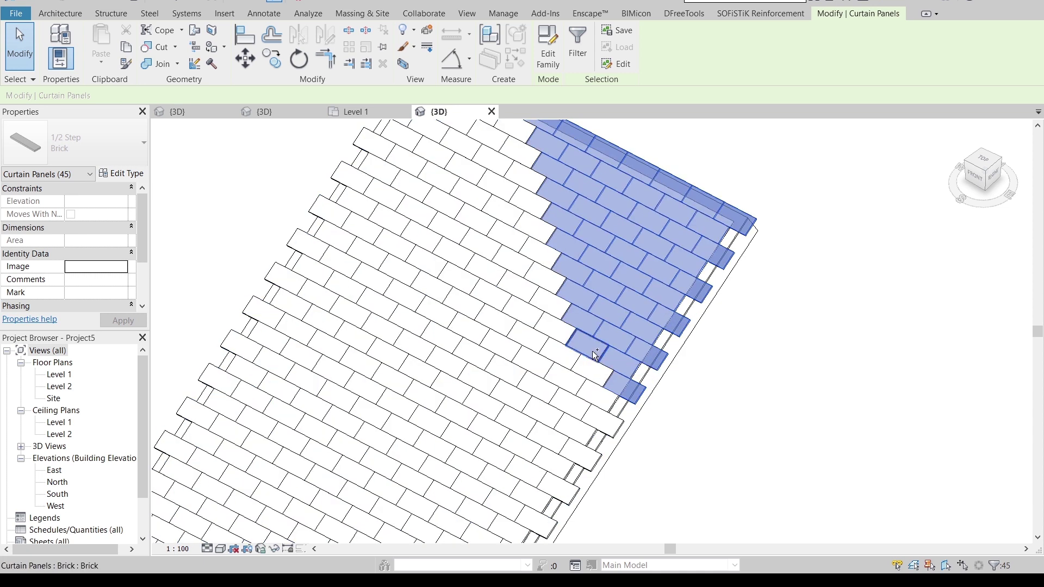
pyautogui.keyDown('ctrl'); pyautogui.click(593, 351); pyautogui.keyUp('ctrl')
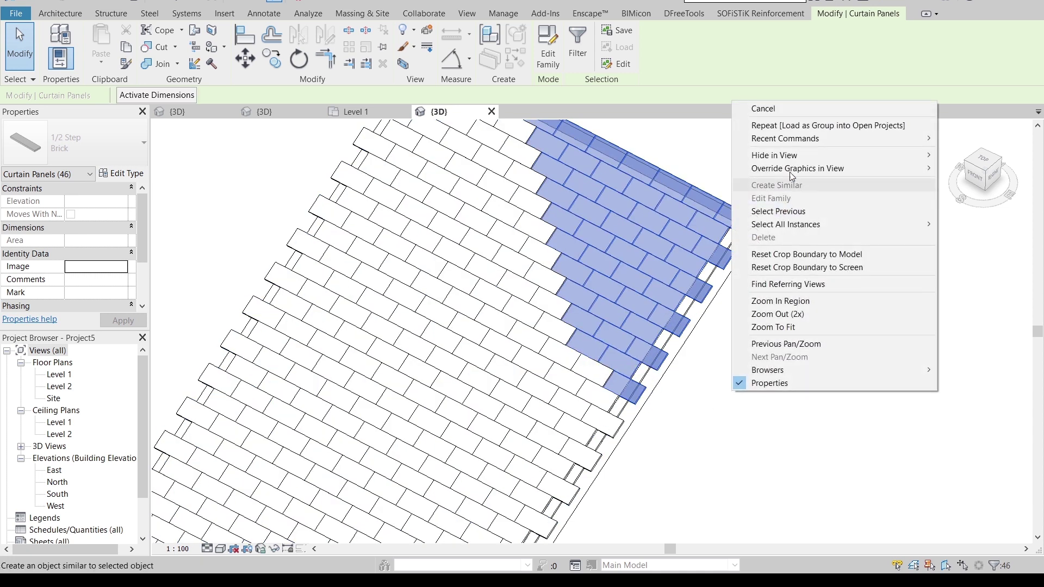
# Hide the selected brick panels in this view
pyautogui.moveTo(775, 155)
pyautogui.click(941, 156)
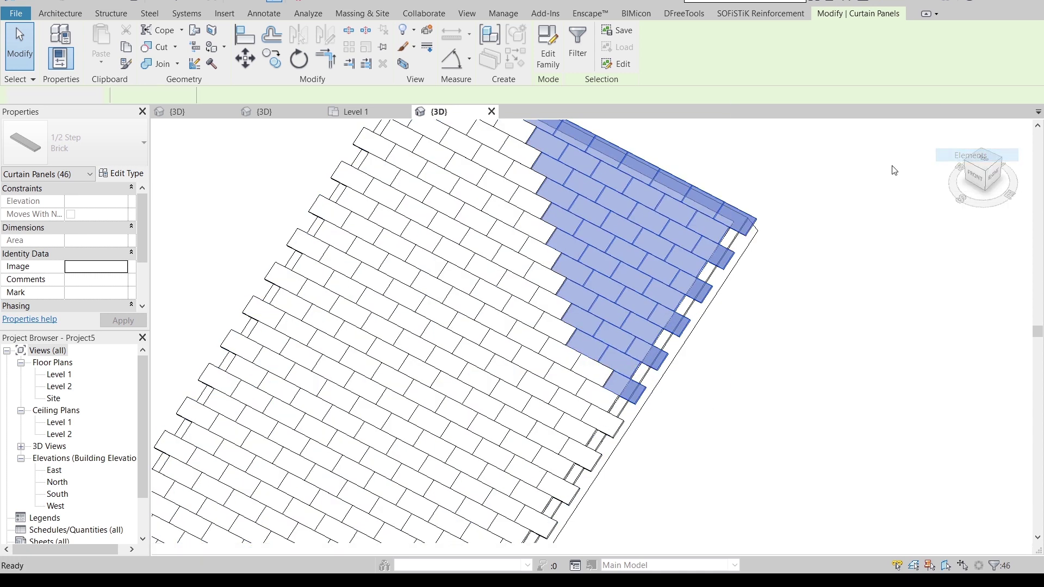
pyautogui.moveTo(890, 167)
pyautogui.keyDown('shift'); pyautogui.mouseDown(button='middle')
pyautogui.moveTo(832, 247)
pyautogui.moveTo(704, 349)
pyautogui.moveTo(811, 267)
pyautogui.moveTo(697, 396)
pyautogui.moveTo(710, 354)
pyautogui.mouseUp(button='middle'); pyautogui.keyUp('shift')
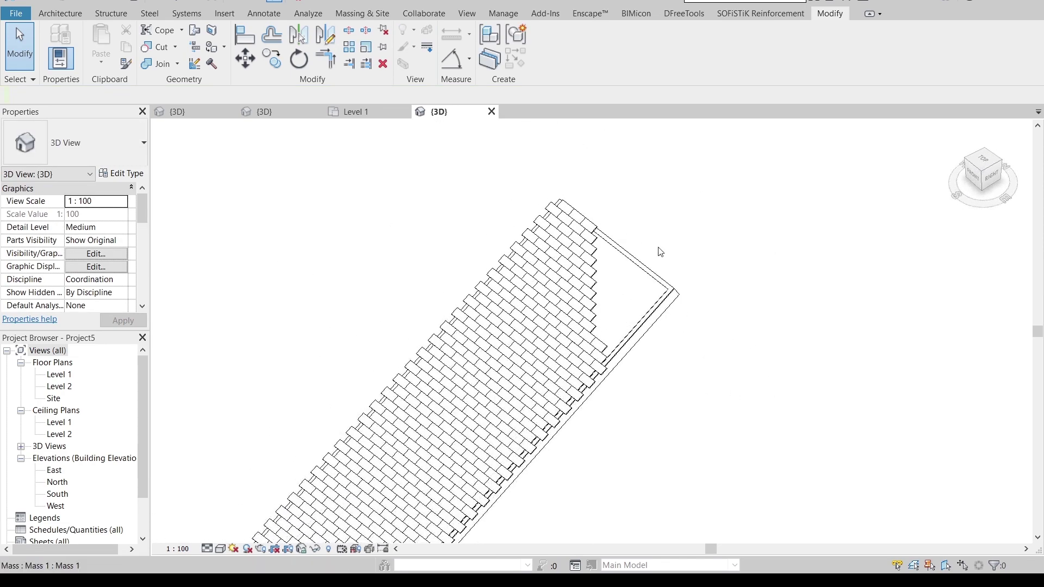
pyautogui.scroll(2, 658, 267)
# Select the mass, orbit around it, and leave the mass editor without changes
pyautogui.click(731, 309)
pyautogui.moveTo(671, 397)
pyautogui.keyDown('shift'); pyautogui.mouseDown(button='middle')
pyautogui.moveTo(806, 252)
pyautogui.moveTo(625, 524)
pyautogui.moveTo(706, 399)
pyautogui.moveTo(719, 323)
pyautogui.mouseUp(button='middle'); pyautogui.keyUp('shift')
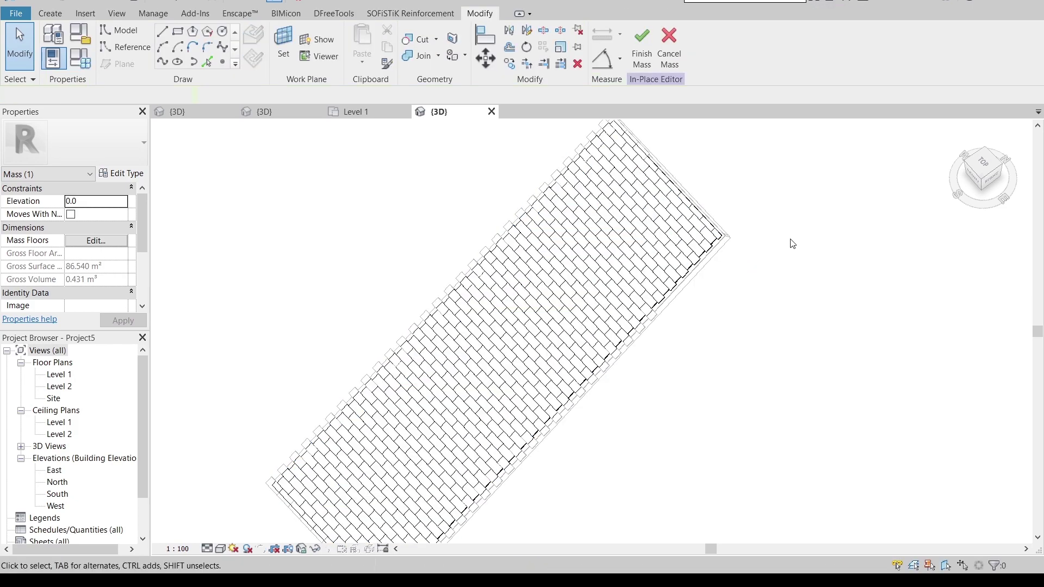
pyautogui.moveTo(690, 303)
pyautogui.keyDown('shift'); pyautogui.mouseDown(button='middle')
pyautogui.moveTo(640, 118)
pyautogui.moveTo(614, 233)
pyautogui.moveTo(733, 206)
pyautogui.mouseUp(button='middle'); pyautogui.keyUp('shift')
pyautogui.scroll(3, 684, 163)
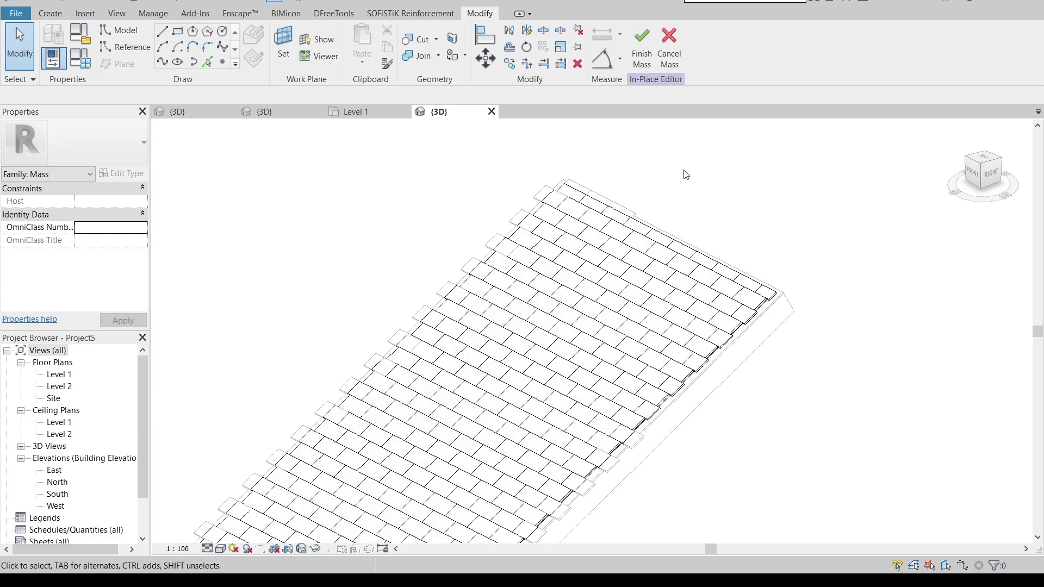
pyautogui.scroll(2, 683, 171)
pyautogui.click(666, 46)
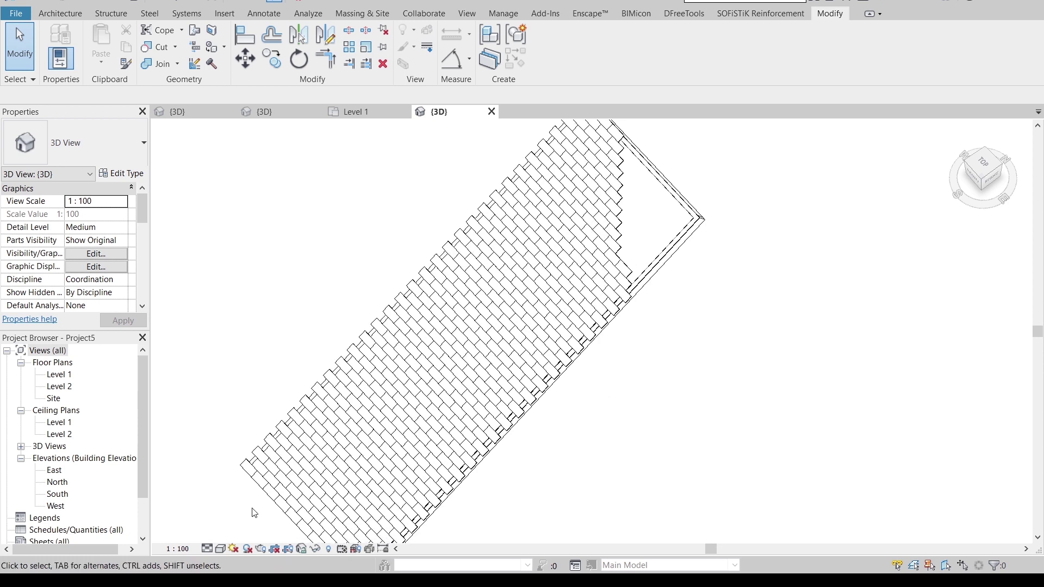
# Set the visual style to Realistic and zoom into the roof corner
pyautogui.click(220, 549)
pyautogui.click(235, 522)
pyautogui.scroll(2, 745, 231)
pyautogui.scroll(2, 806, 252)
# Select the mass and turn off Show Mass to hide it
pyautogui.scroll(2, 718, 249)
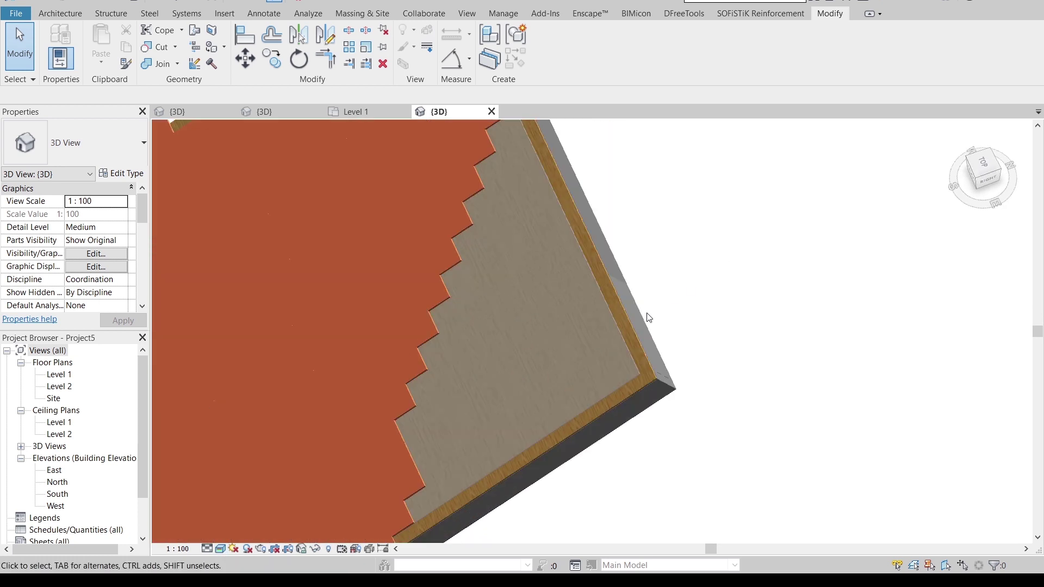
pyautogui.scroll(2, 646, 321)
pyautogui.click(615, 348)
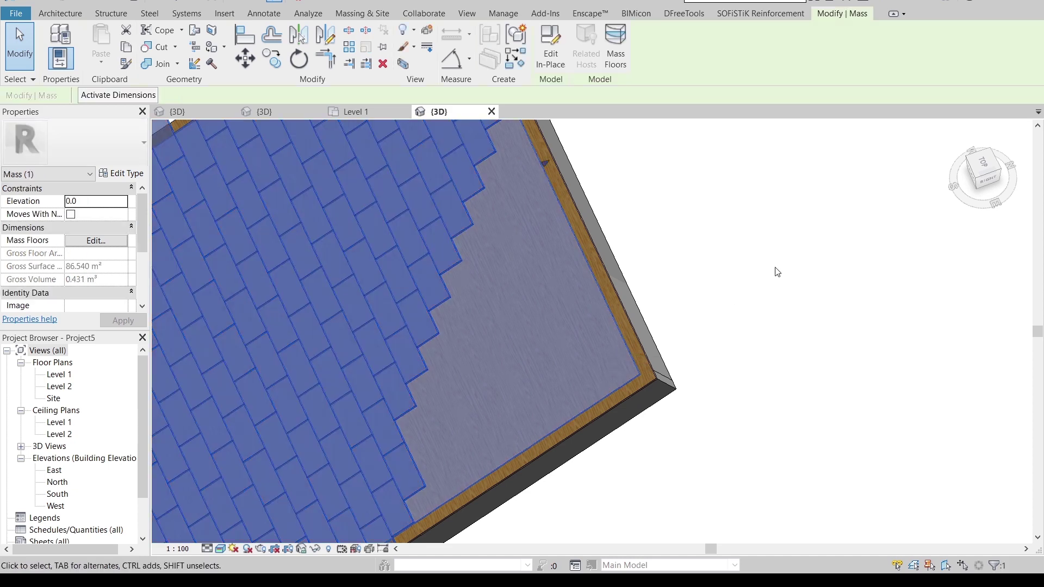
pyautogui.click(364, 17)
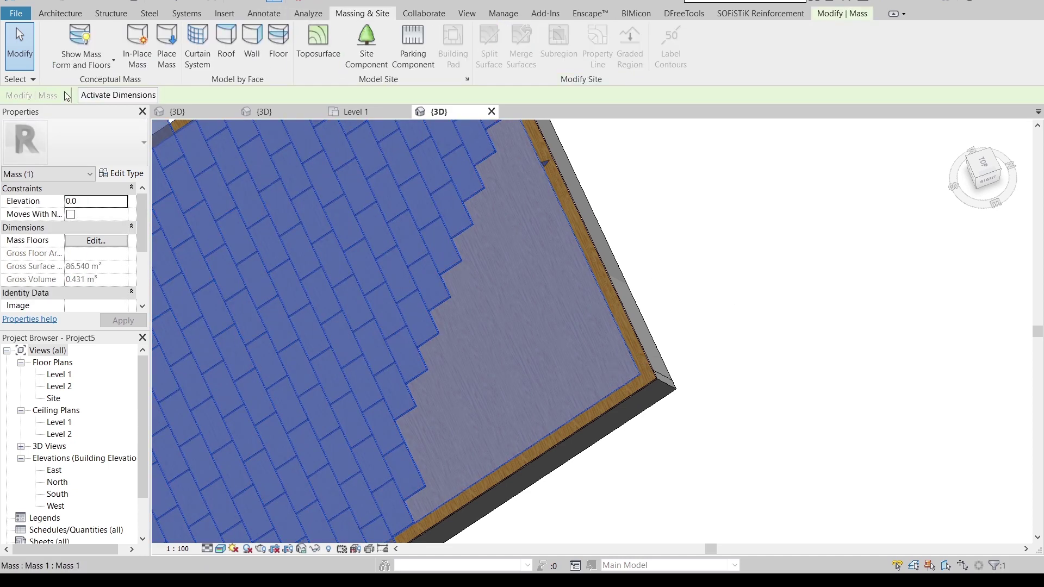
pyautogui.click(81, 43)
# Select the plywood roof extrusion under the tiles and open its sketch for editing
pyautogui.click(517, 370)
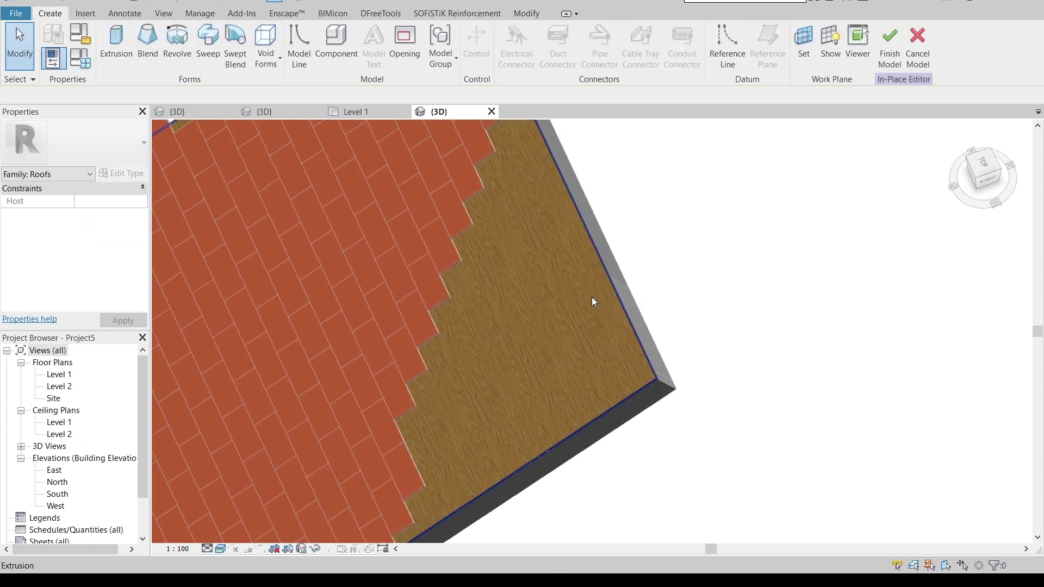
pyautogui.click(584, 295)
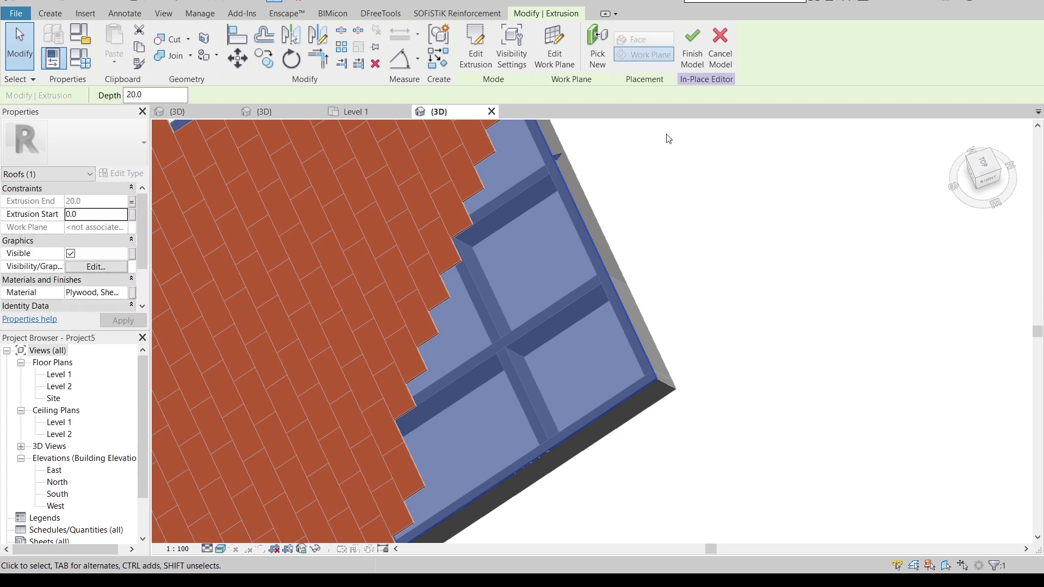
pyautogui.moveTo(669, 139)
pyautogui.mouseDown(button='middle')
pyautogui.moveTo(648, 382)
pyautogui.moveTo(551, 265)
pyautogui.mouseUp(button='middle')
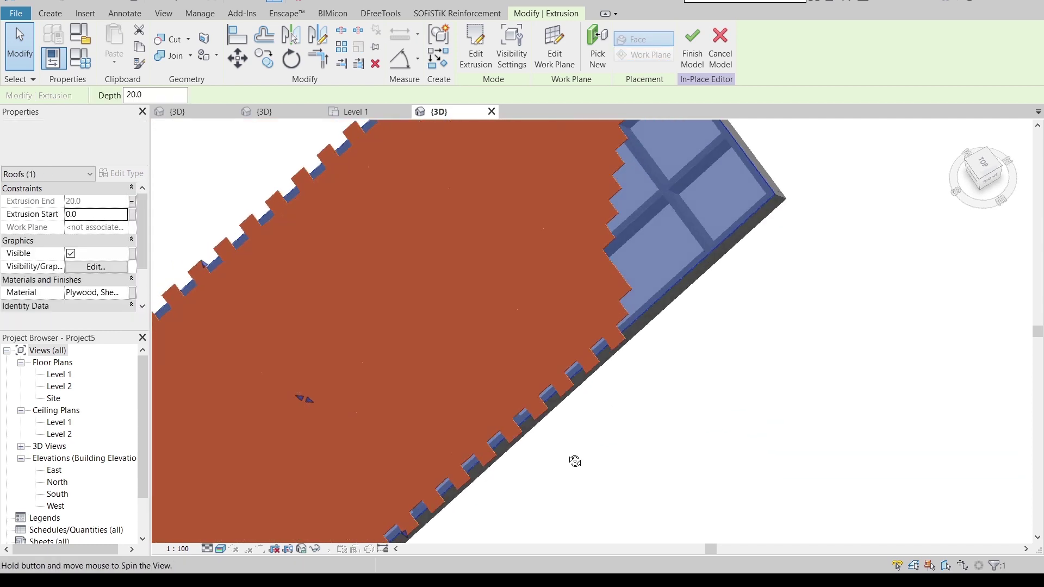
pyautogui.doubleClick(663, 280)
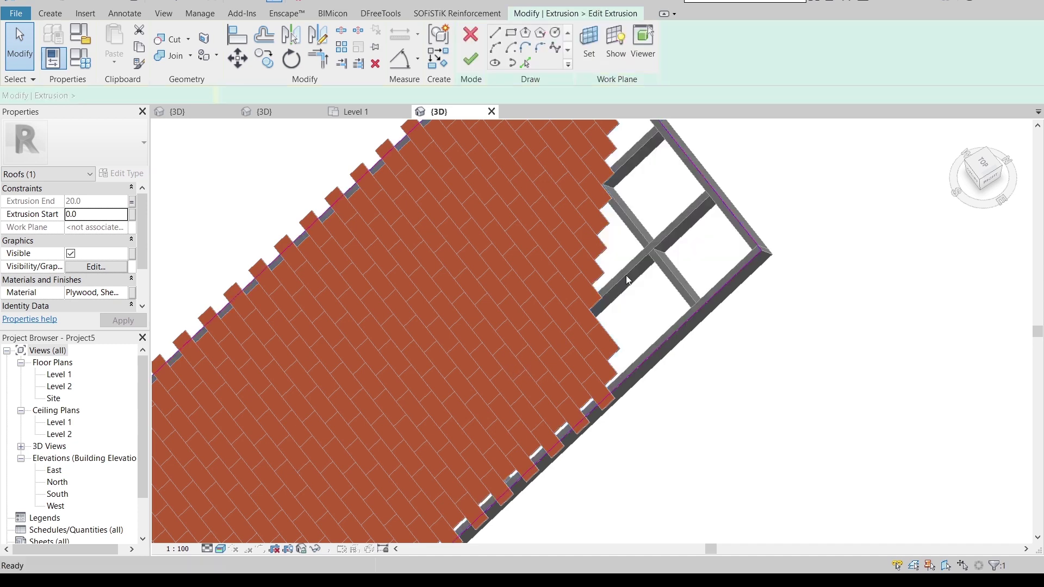
# Switch to the Top view with the Hidden Line visual style to reveal the bricks
pyautogui.click(985, 165)
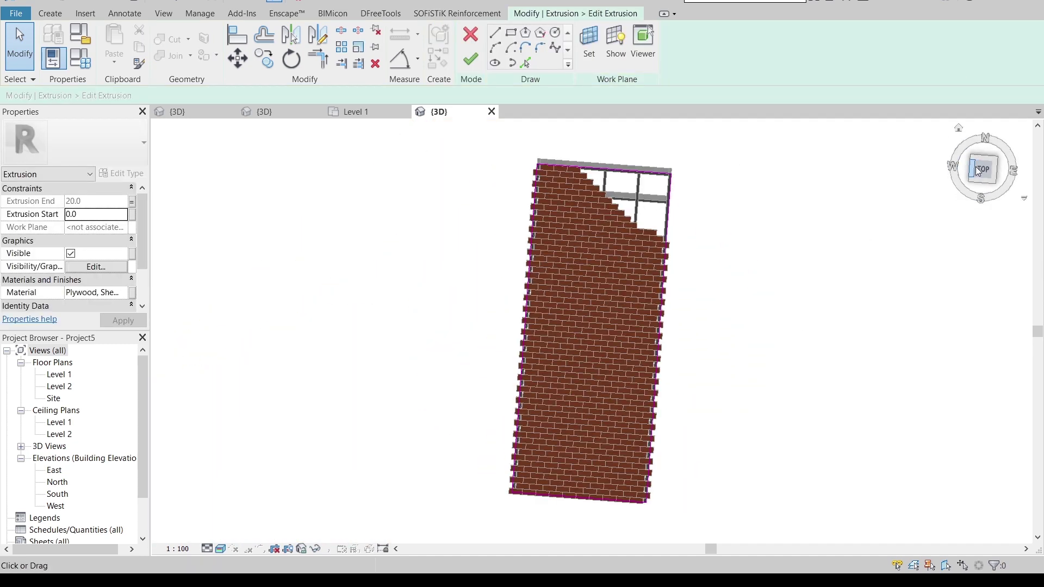
pyautogui.click(218, 553)
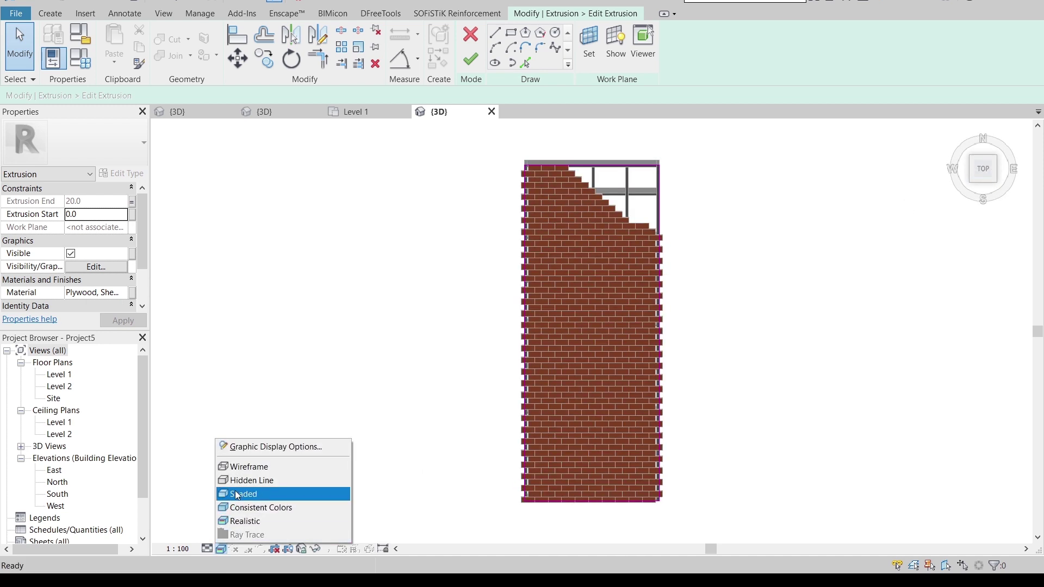
pyautogui.click(237, 479)
pyautogui.scroll(3, 691, 191)
pyautogui.scroll(2, 691, 191)
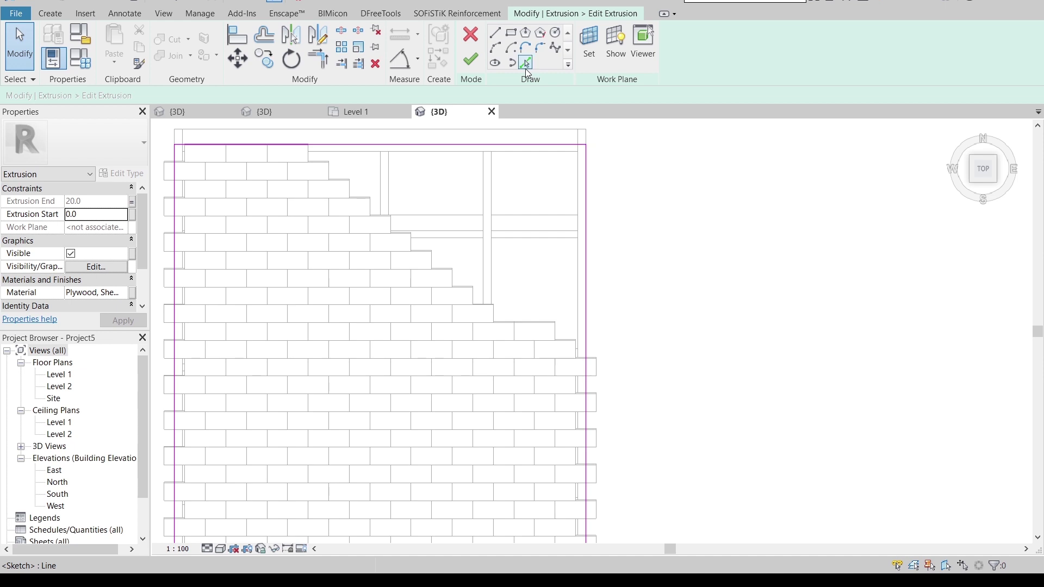
# Pick the stepped brick edges as sketch lines, staircasing up to the top boundary
pyautogui.click(526, 69)
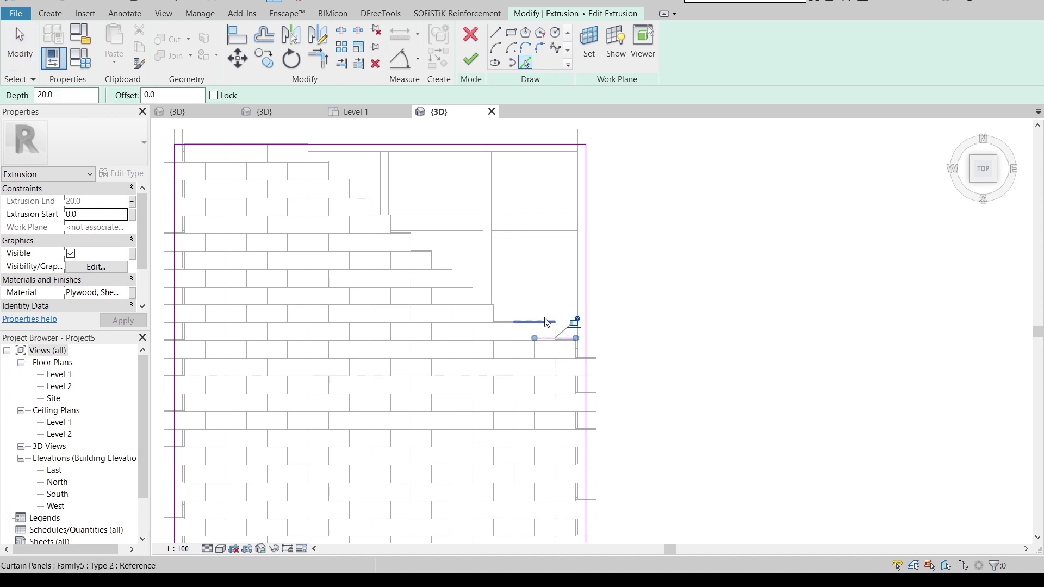
pyautogui.scroll(1, 523, 321)
pyautogui.scroll(1, 560, 327)
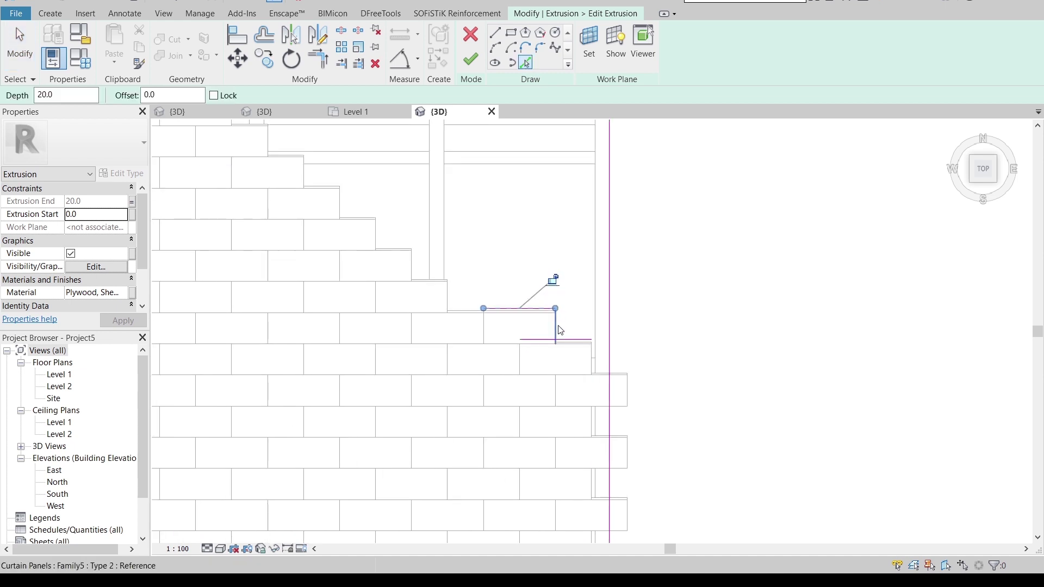
pyautogui.click(448, 293)
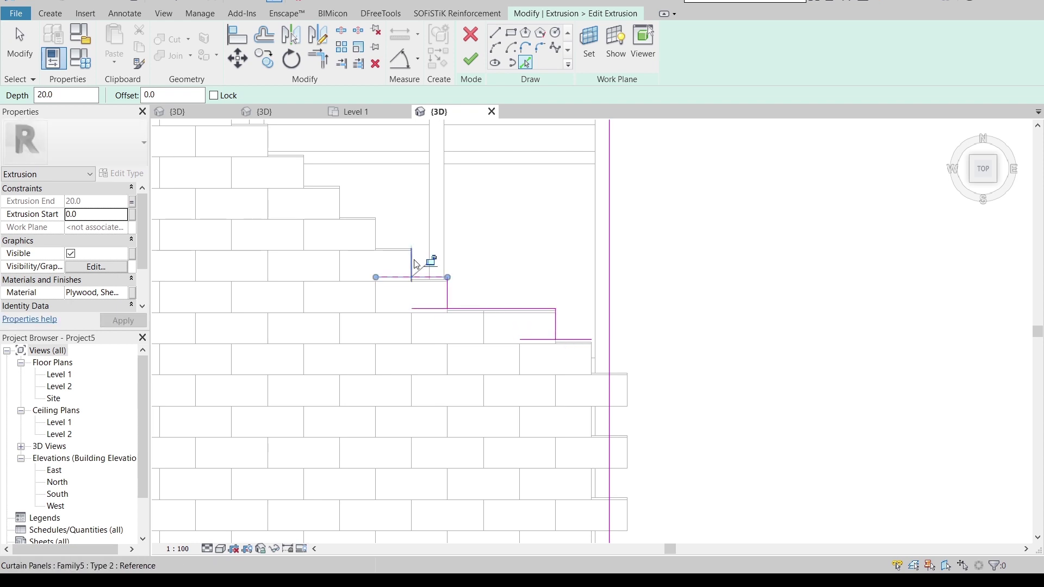
pyautogui.moveTo(312, 179); pyautogui.dragTo(418, 332, button='middle')
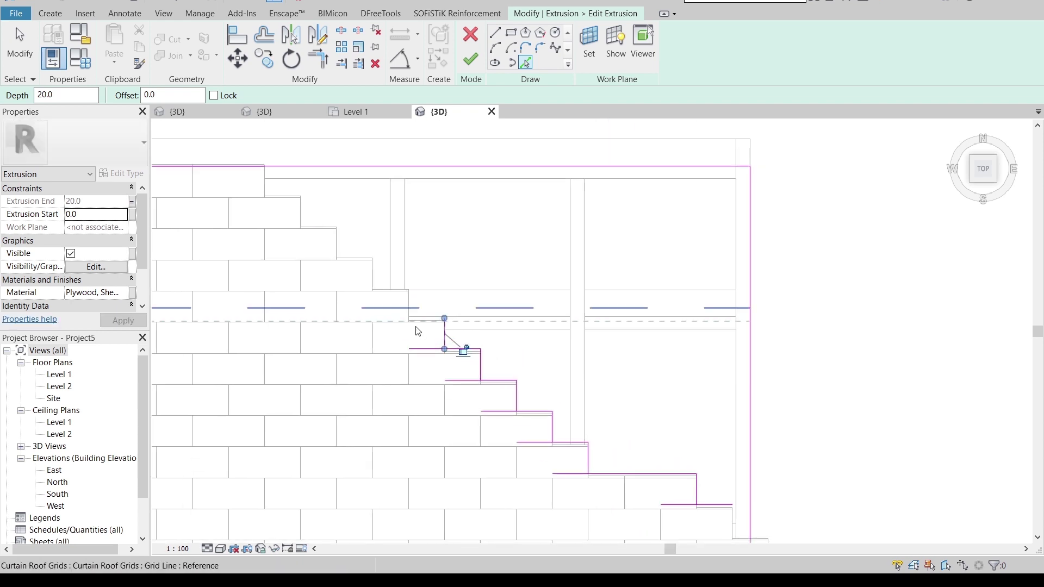
pyautogui.click(423, 325)
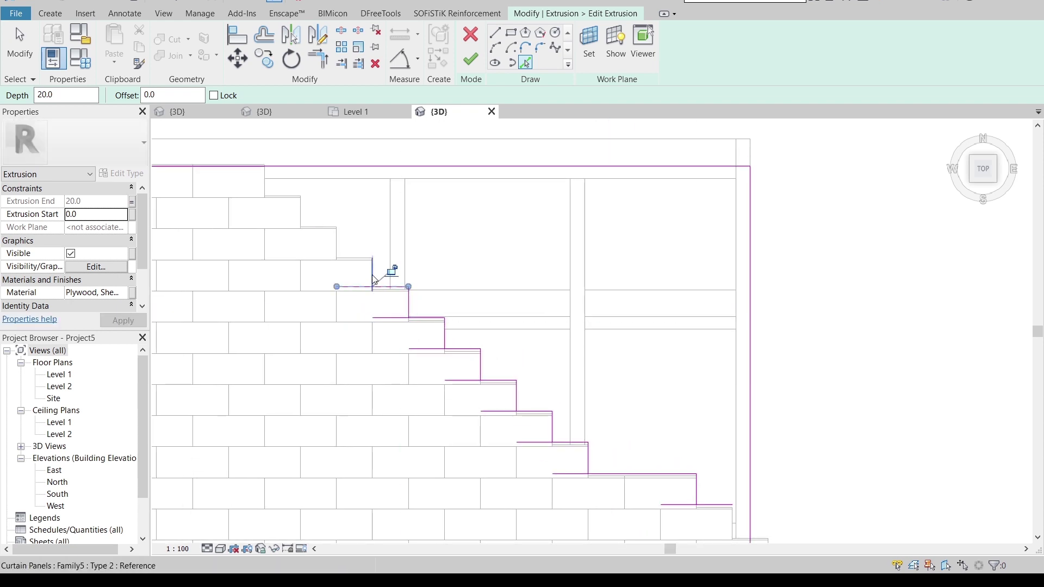
pyautogui.click(303, 216)
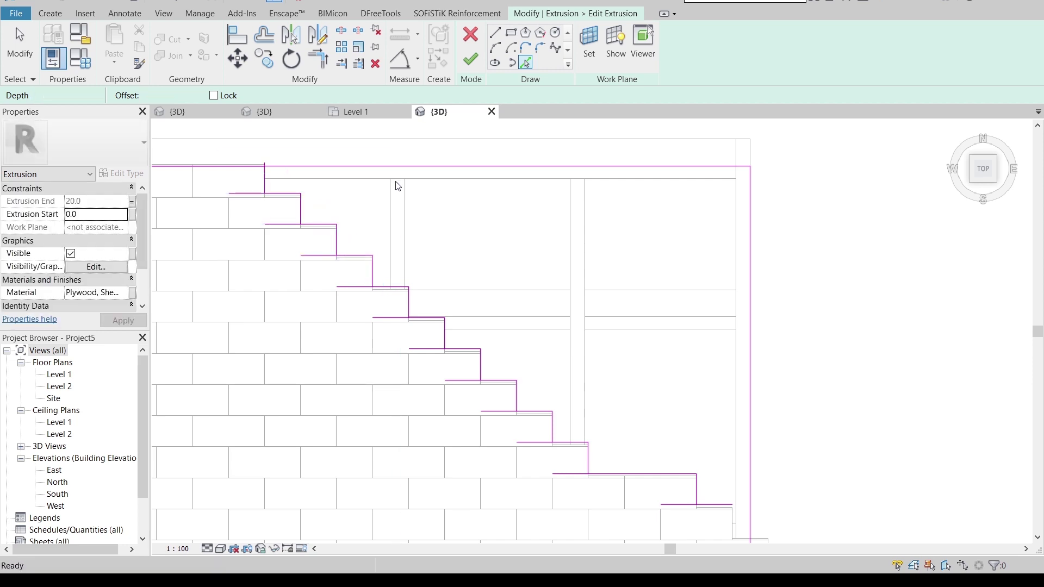
# Trim the first stepped sketch lines into clean corners with the TR tool
pyautogui.press('t')
pyautogui.press('r')
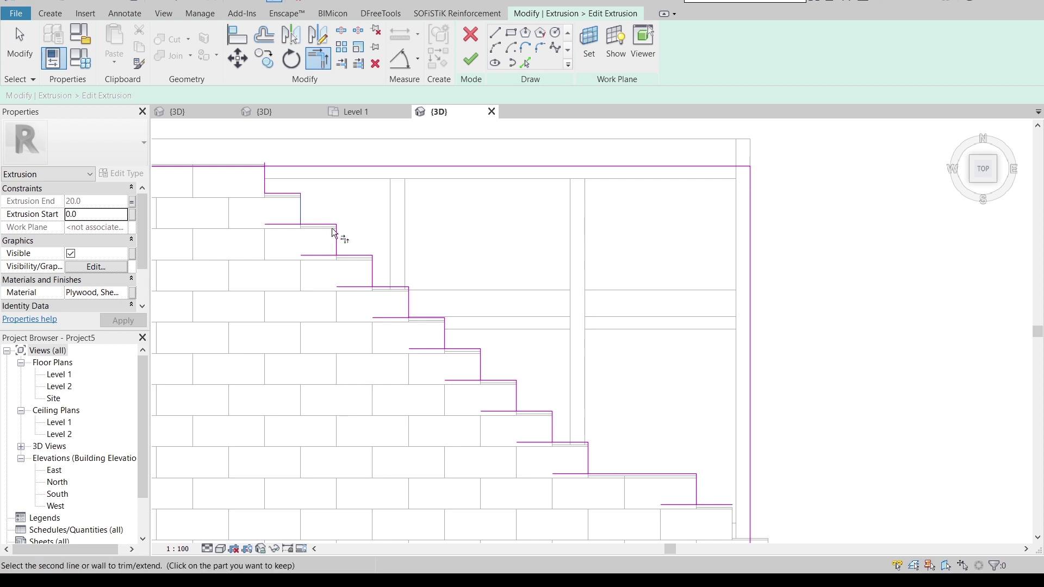
pyautogui.press('Escape')
pyautogui.press('Escape')
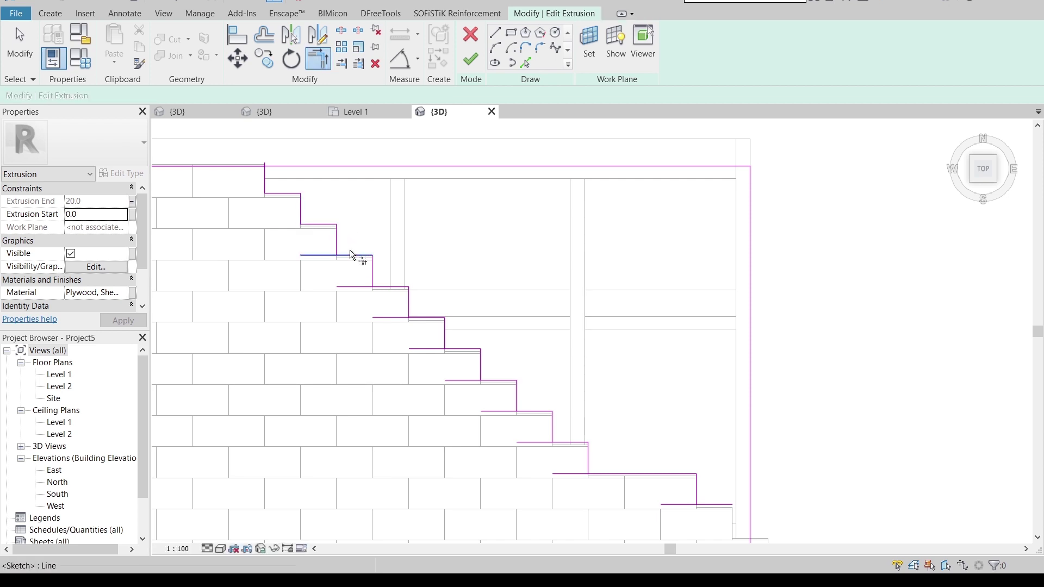
pyautogui.scroll(1, 392, 257)
pyautogui.scroll(1, 362, 228)
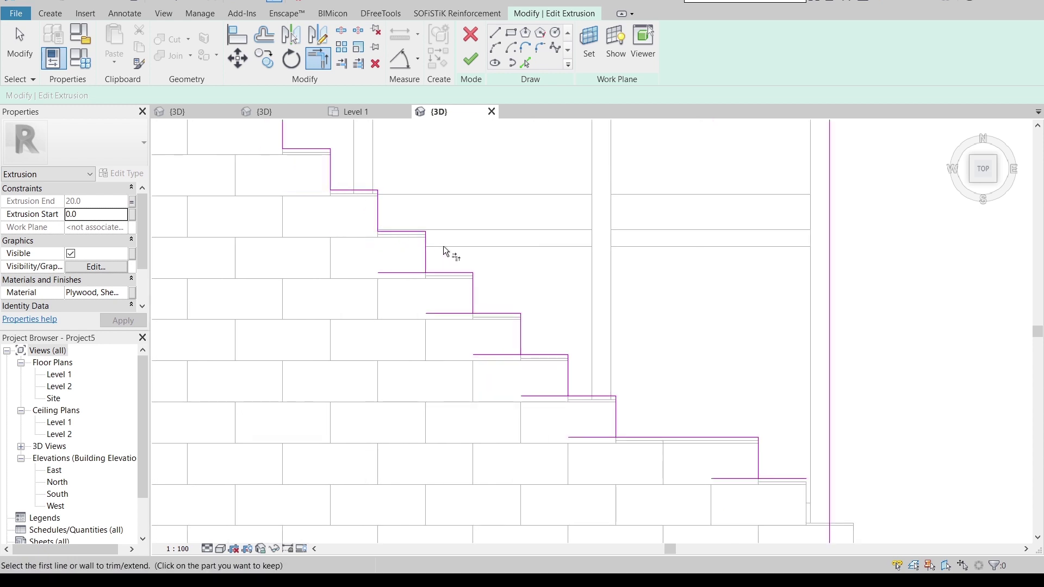
pyautogui.click(438, 273)
pyautogui.scroll(1, 566, 315)
pyautogui.moveTo(497, 332); pyautogui.dragTo(456, 269, button='middle')
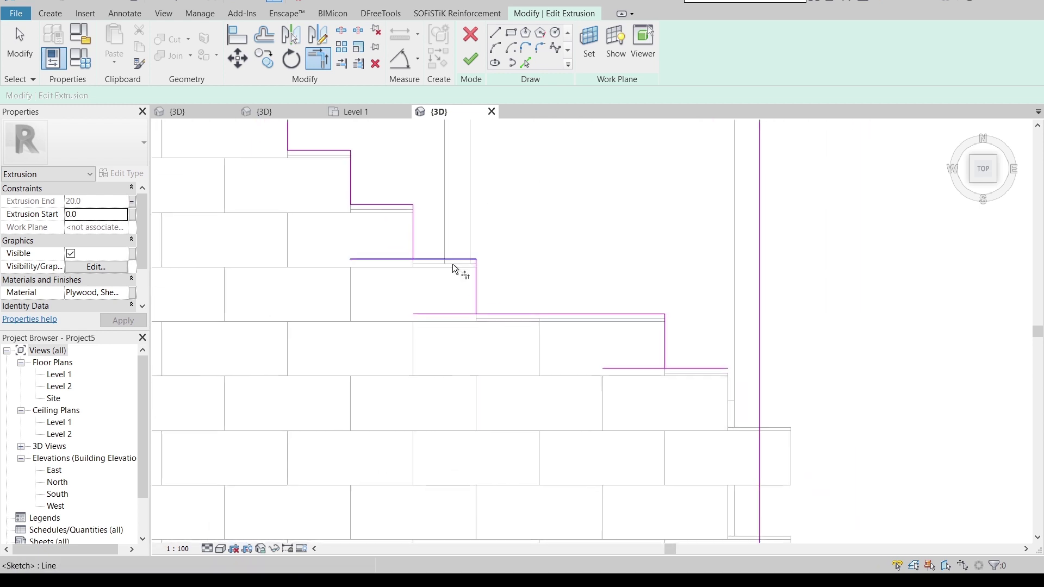
pyautogui.click(529, 321)
pyautogui.scroll(-2, 747, 320)
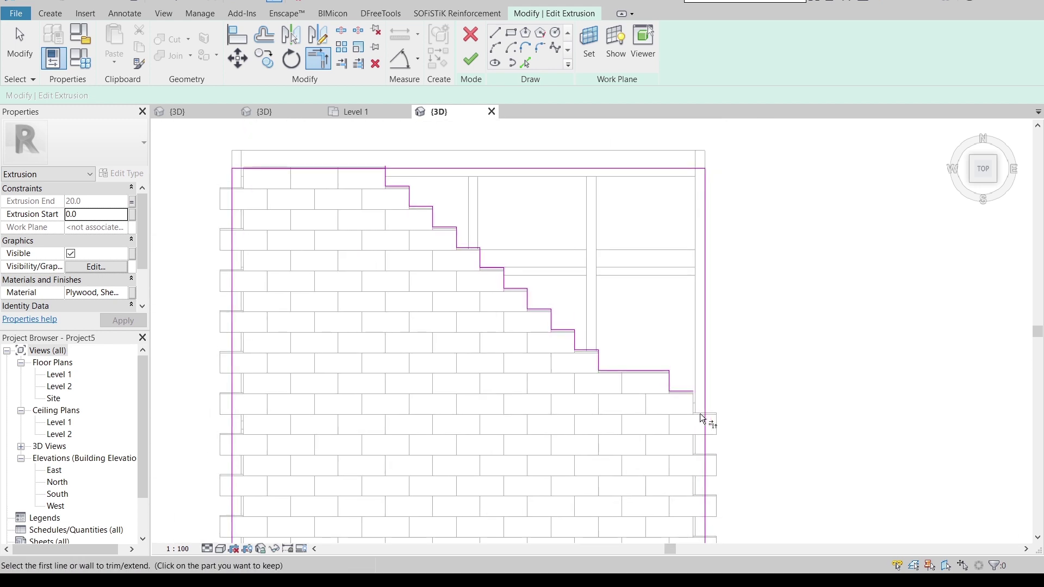
pyautogui.scroll(3, 773, 411)
pyautogui.click(496, 34)
# Trim the vertical boundary and remaining step corners to close the staircase outline
pyautogui.press('t')
pyautogui.press('r')
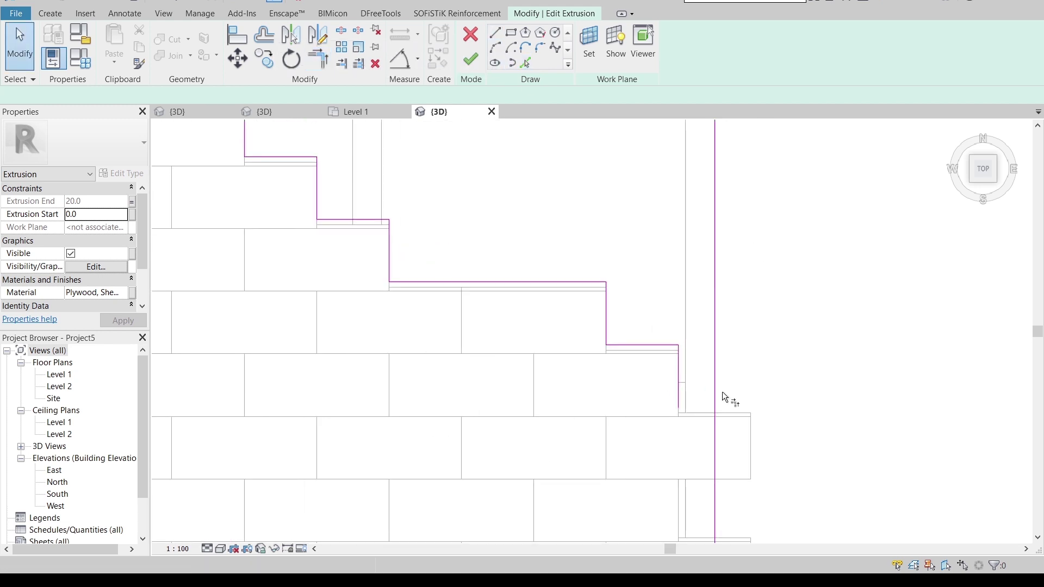
pyautogui.click(677, 370)
pyautogui.click(525, 63)
pyautogui.click(702, 408)
pyautogui.press('t')
pyautogui.press('r')
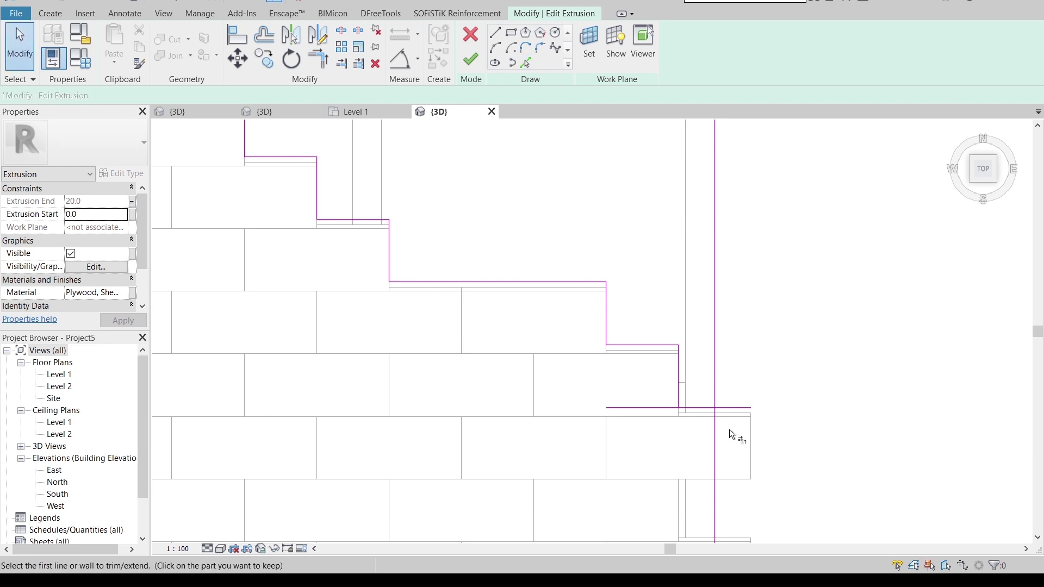
pyautogui.click(715, 430)
pyautogui.click(690, 407)
pyautogui.click(714, 422)
pyautogui.scroll(-4, 620, 306)
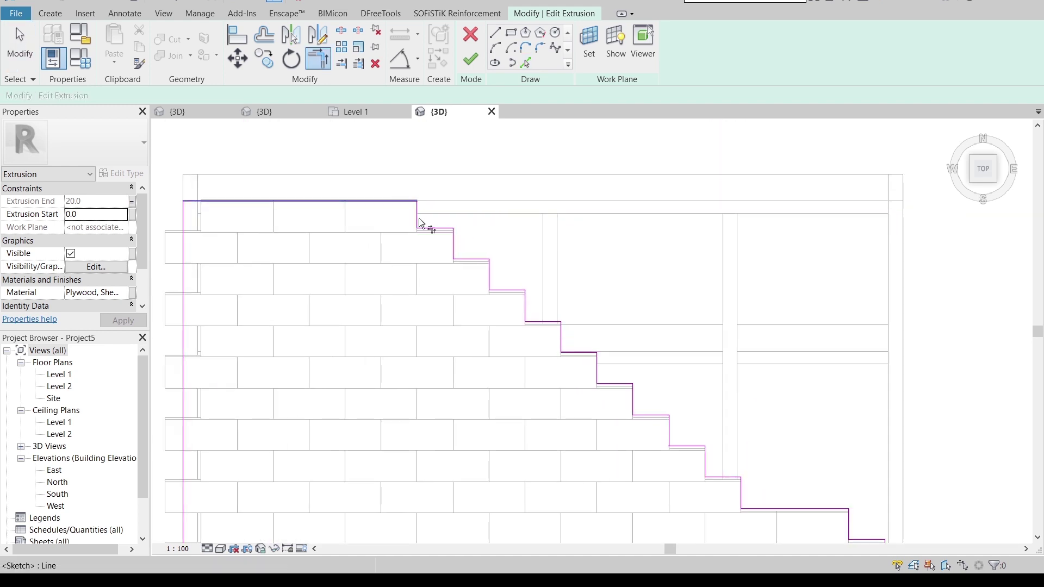
pyautogui.scroll(-2, 643, 250)
pyautogui.press('Escape')
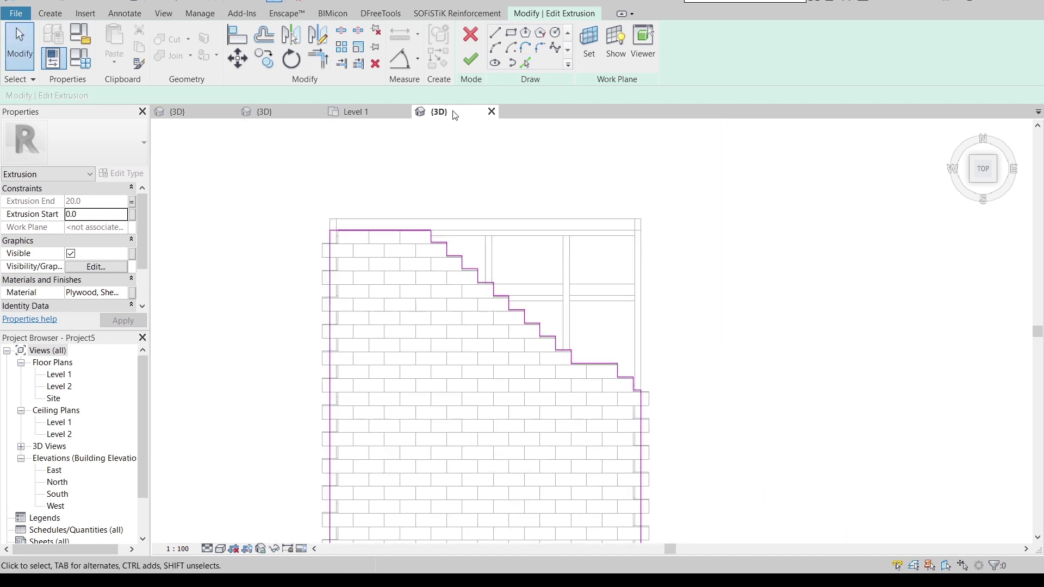
# Finish the sketch to rebuild the plywood extrusion with its stepped edge
pyautogui.click(473, 61)
pyautogui.scroll(-2, 637, 291)
pyautogui.moveTo(636, 291); pyautogui.dragTo(616, 257, button='middle')
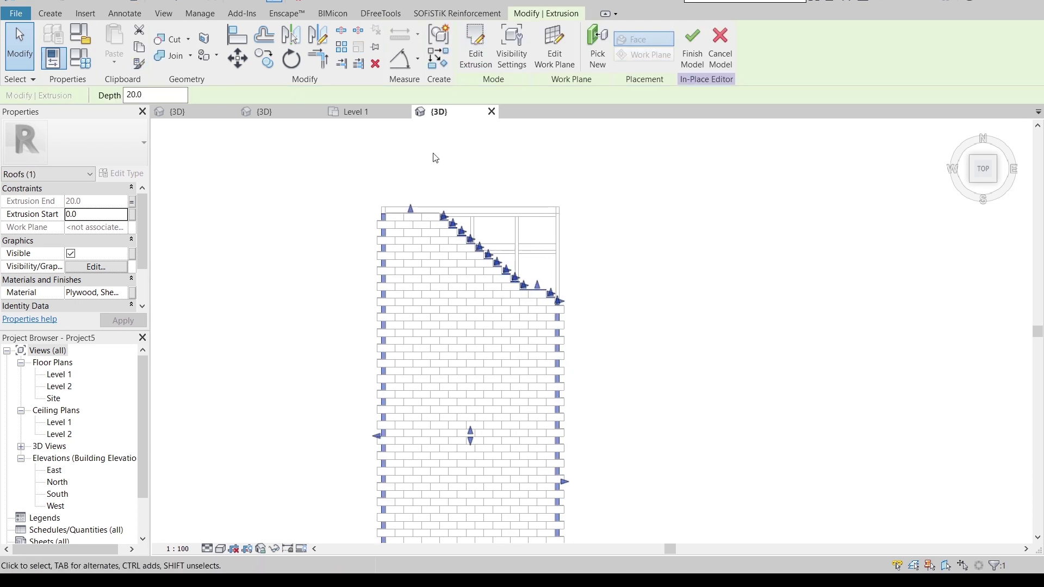
# Copy the stepped extrusion and paste it aligned to the same place
pyautogui.click(144, 51)
pyautogui.click(114, 61)
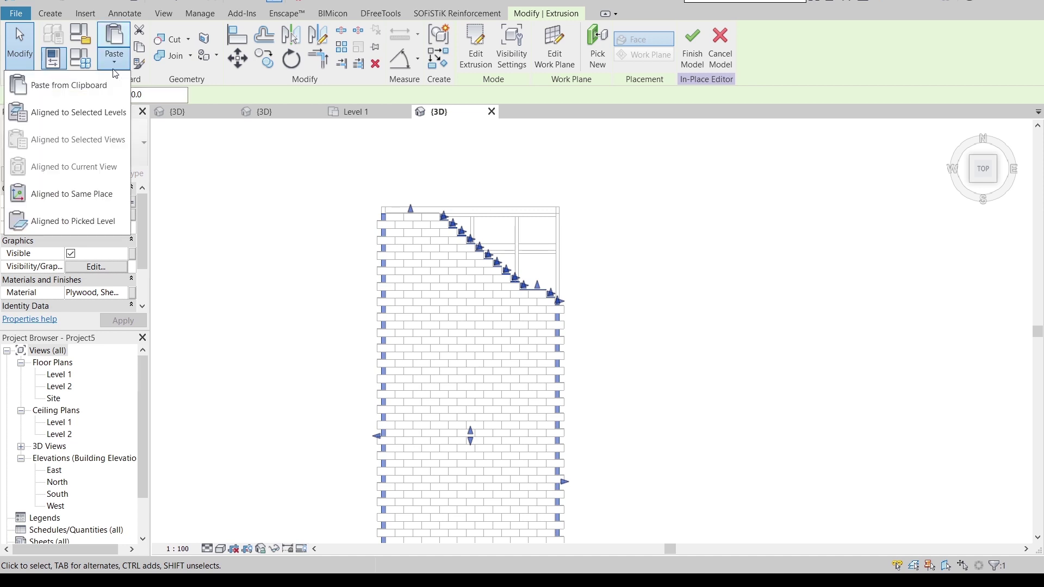
pyautogui.click(101, 192)
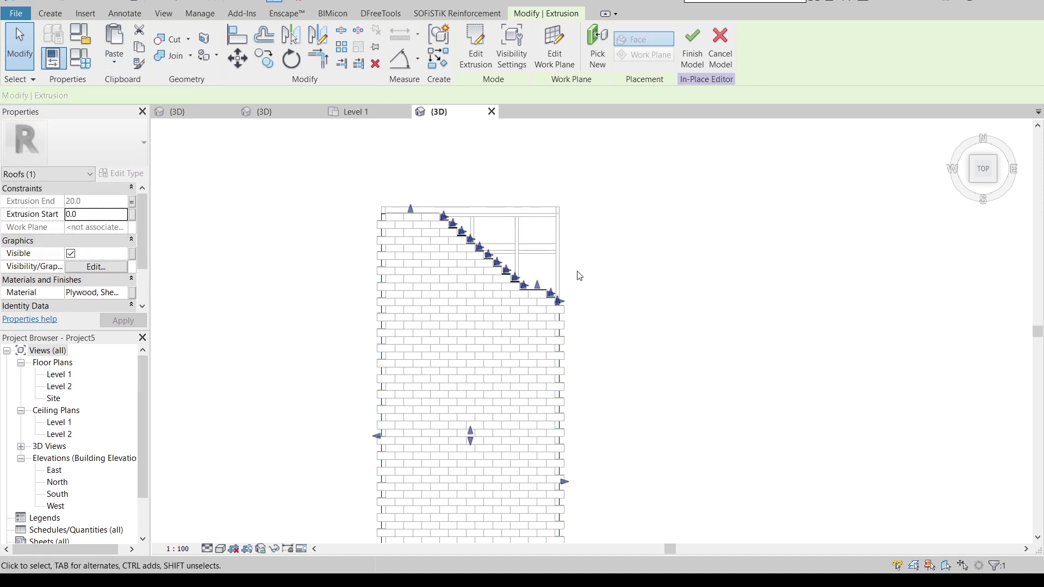
pyautogui.scroll(2, 606, 276)
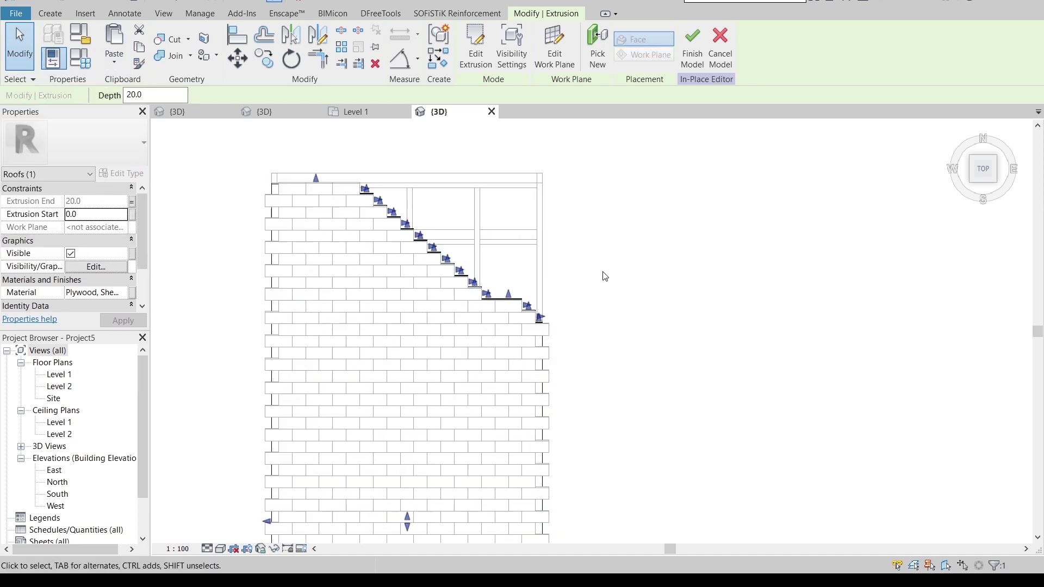
# Edit the copy's sketch, nudge all stepped lines up two steps, and finish
pyautogui.doubleClick(509, 227)
pyautogui.moveTo(353, 157); pyautogui.dragTo(612, 330)
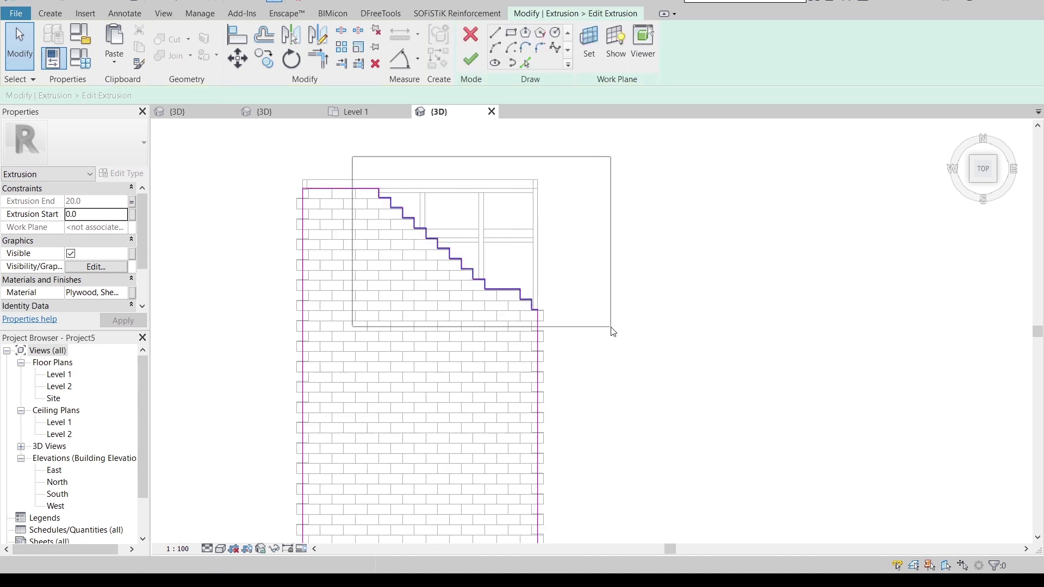
pyautogui.scroll(2, 614, 329)
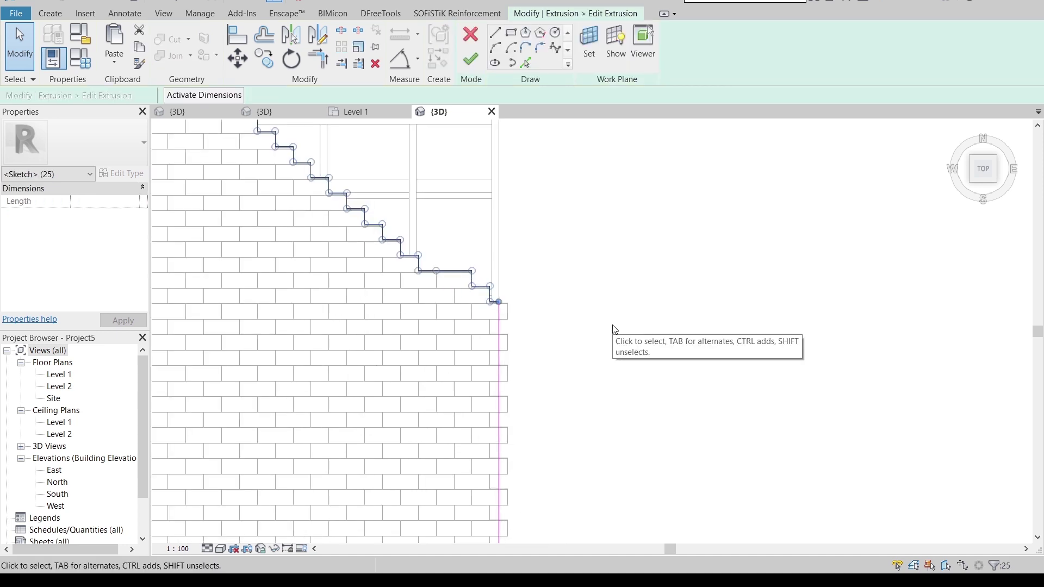
pyautogui.press('Up')
pyautogui.press('Up')
pyautogui.press('Up')
pyautogui.press('Up')
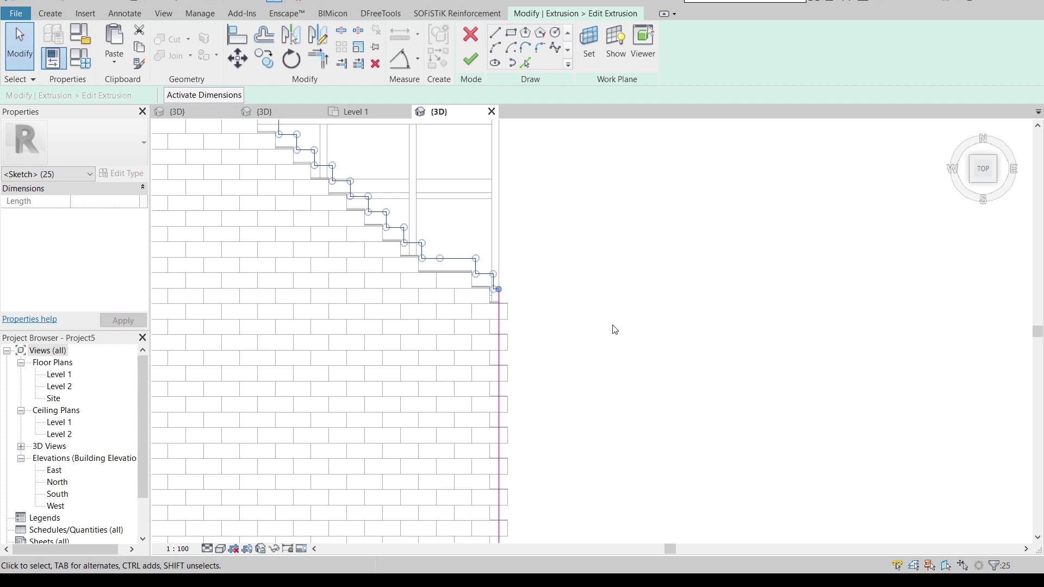
pyautogui.press('Up')
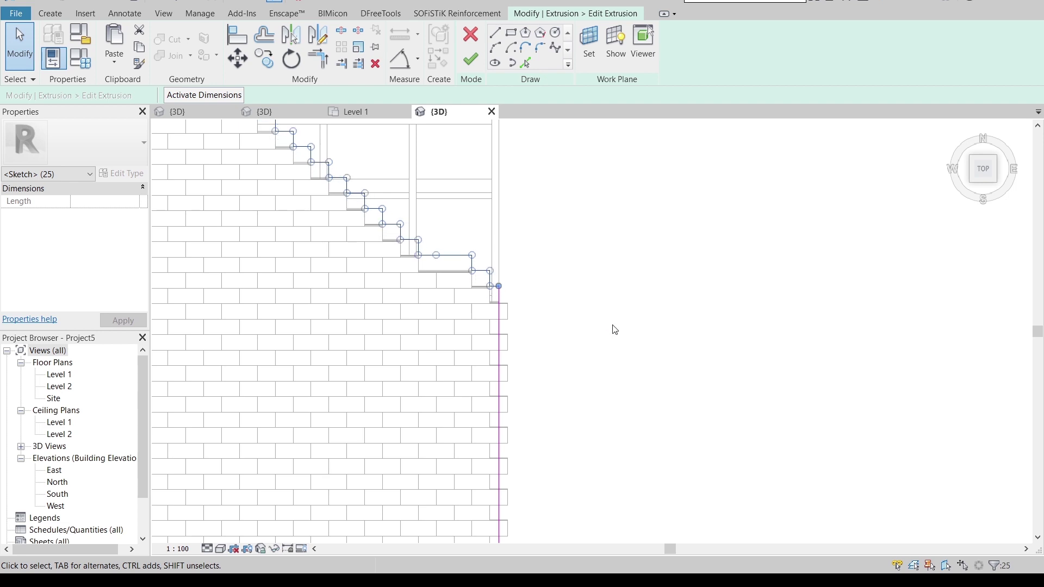
pyautogui.press('Escape')
pyautogui.press('Return')
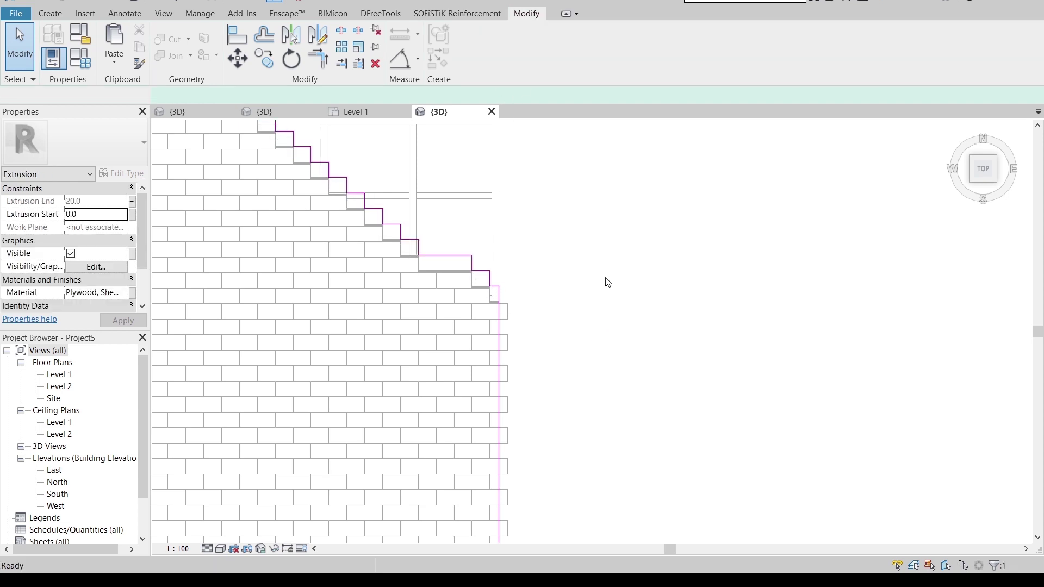
pyautogui.keyDown('shift'); pyautogui.moveTo(618, 306); pyautogui.dragTo(725, 315, button='middle'); pyautogui.keyUp('shift')
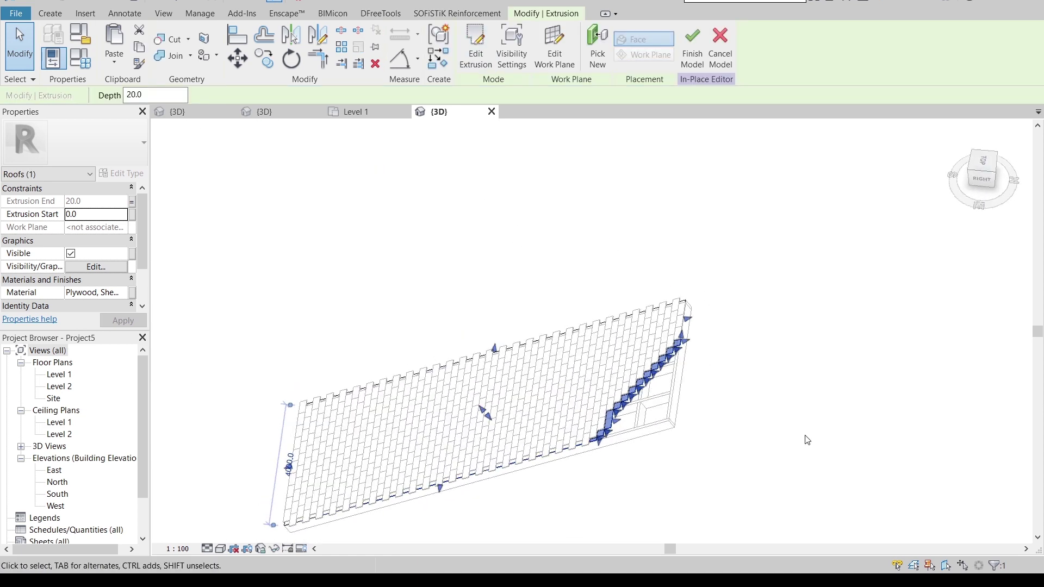
# Select the copied stepped extrusion and switch the view to the Realistic visual style
pyautogui.click(982, 172)
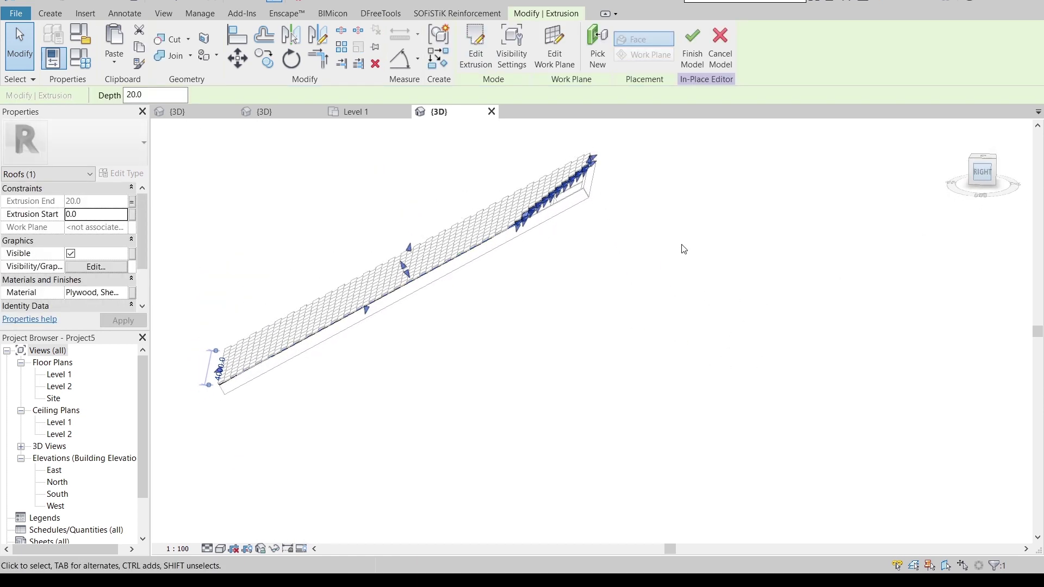
pyautogui.press('Escape')
pyautogui.keyDown('shift'); pyautogui.moveTo(754, 302); pyautogui.dragTo(657, 324, button='middle'); pyautogui.keyUp('shift')
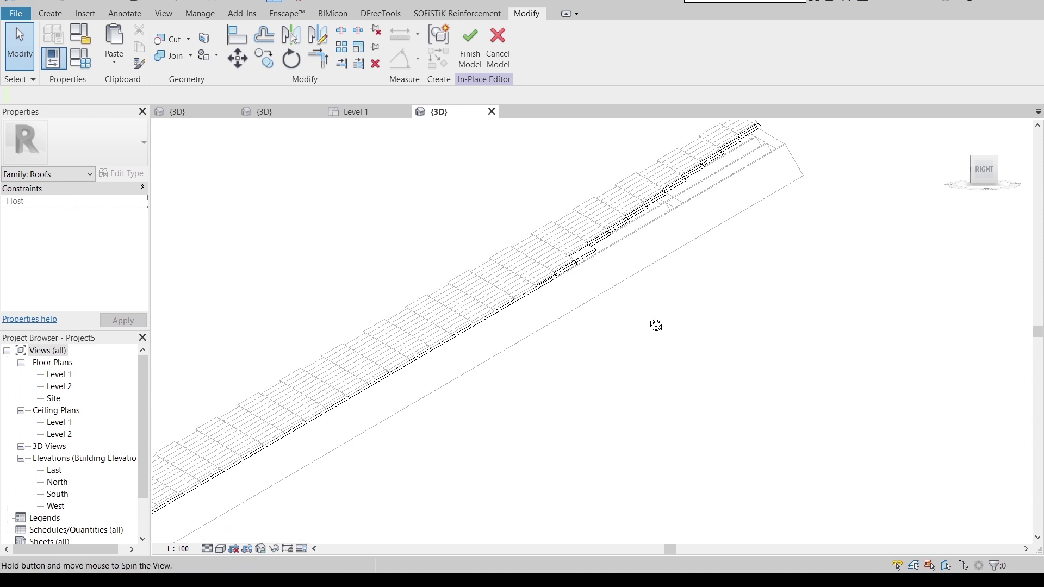
pyautogui.scroll(3, 626, 294)
pyautogui.scroll(2, 603, 265)
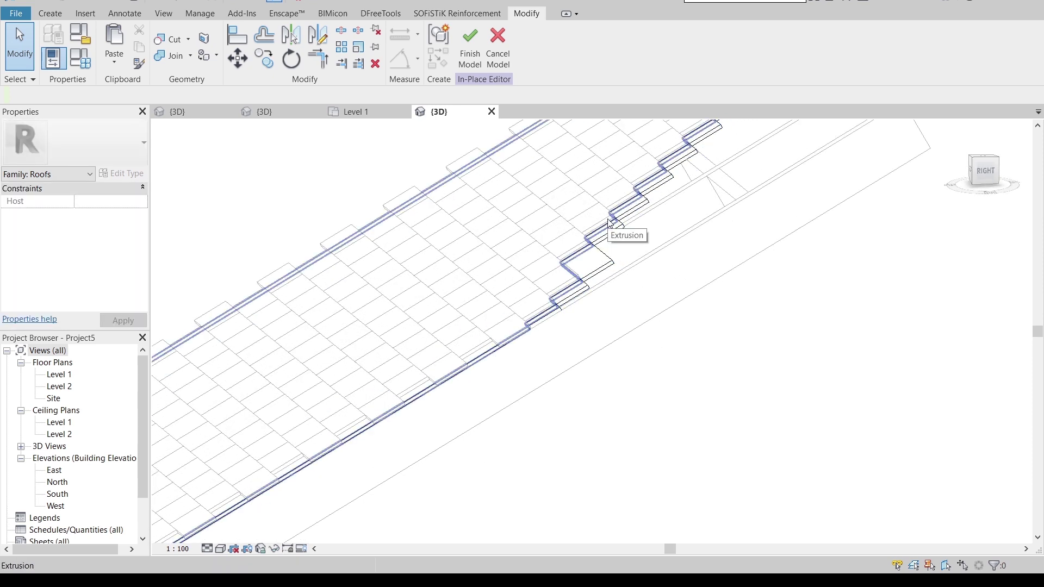
pyautogui.click(620, 241)
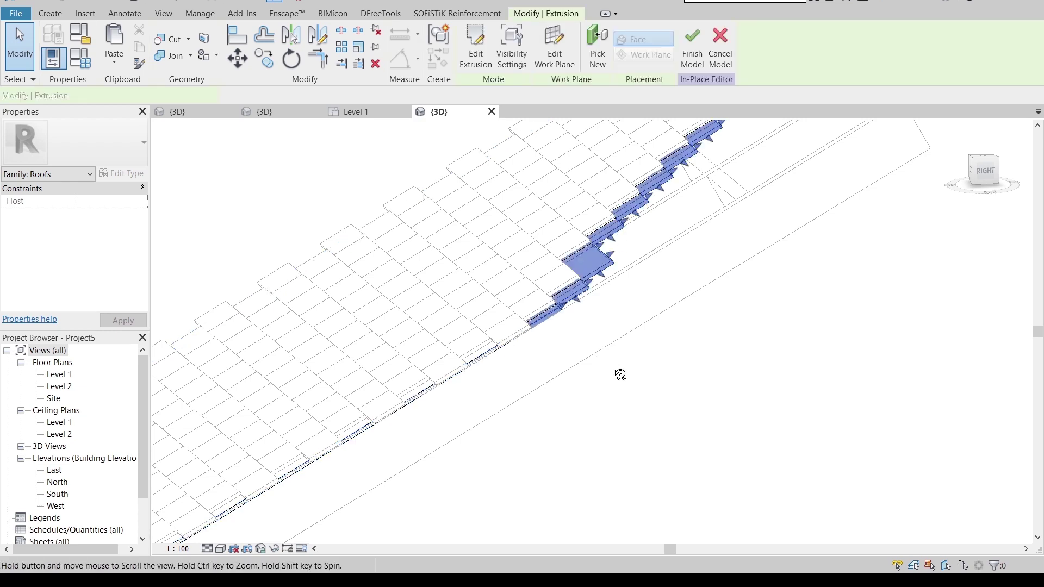
pyautogui.moveTo(620, 373)
pyautogui.keyDown('shift'); pyautogui.mouseDown(button='middle')
pyautogui.moveTo(681, 351)
pyautogui.moveTo(720, 425)
pyautogui.moveTo(726, 360)
pyautogui.mouseUp(button='middle'); pyautogui.keyUp('shift')
pyautogui.click(231, 550)
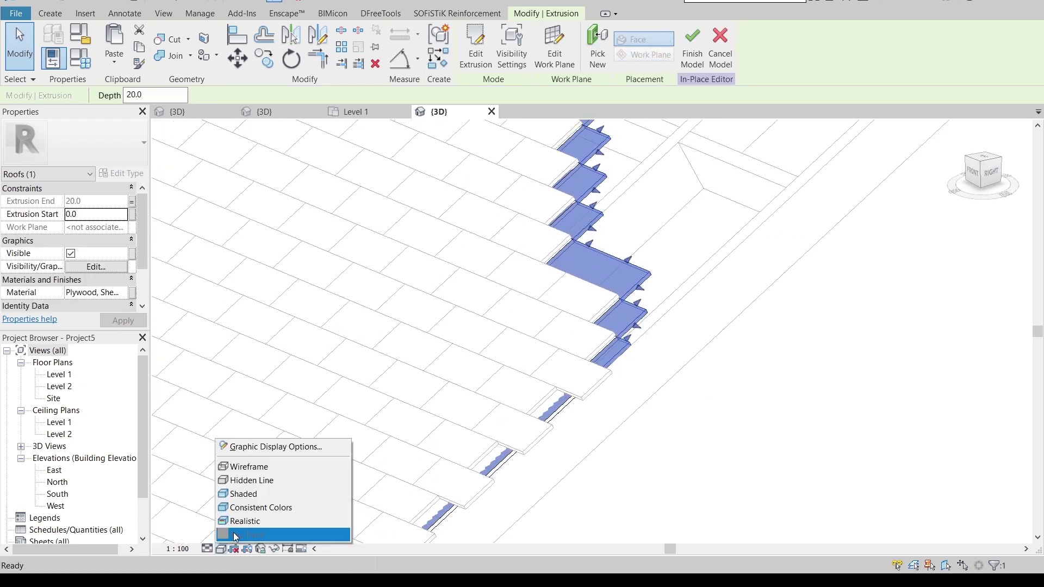
pyautogui.click(240, 524)
pyautogui.keyDown('shift'); pyautogui.moveTo(701, 417); pyautogui.dragTo(192, 308, button='middle'); pyautogui.keyUp('shift')
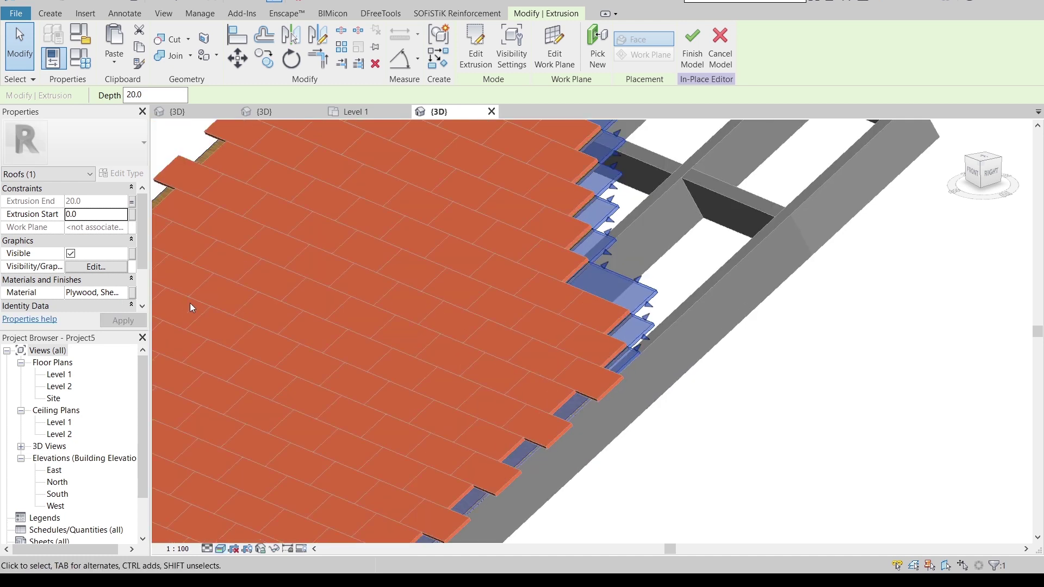
# Change the extrusion's material from Plywood, Sheathing to Damp-proofing
pyautogui.click(122, 294)
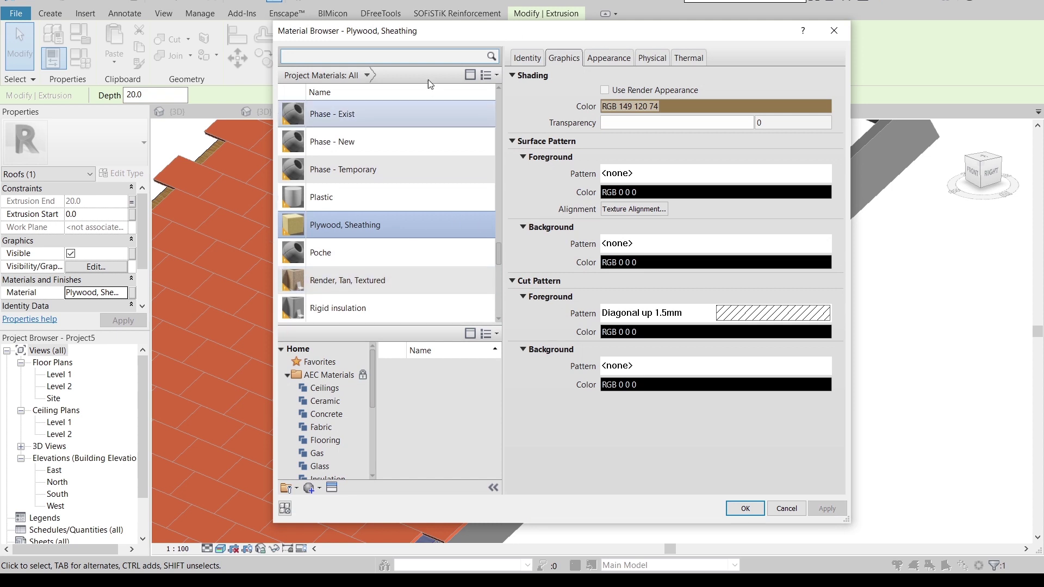
pyautogui.click(418, 56)
pyautogui.write('pro')
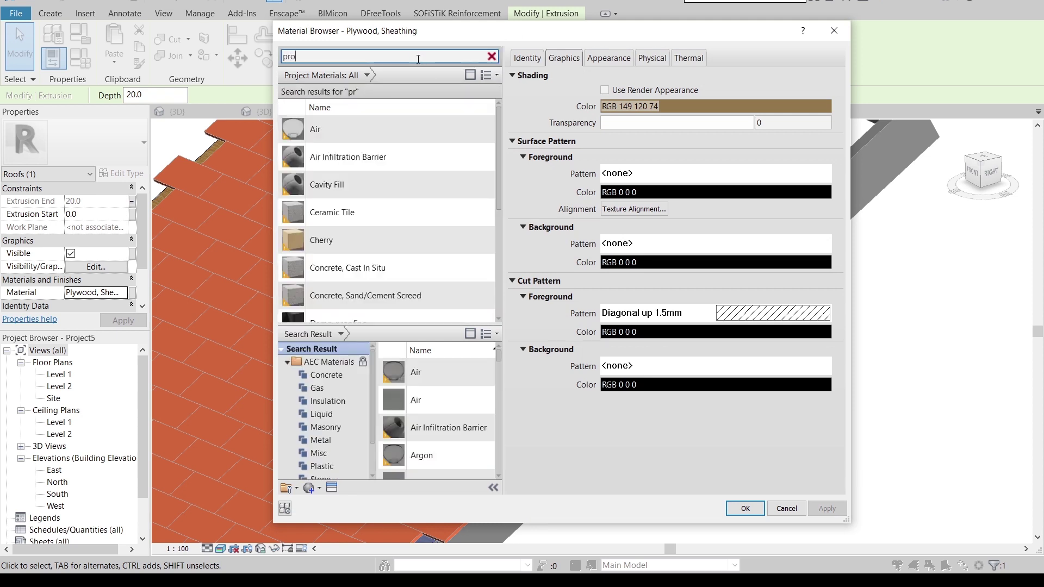
pyautogui.doubleClick(331, 176)
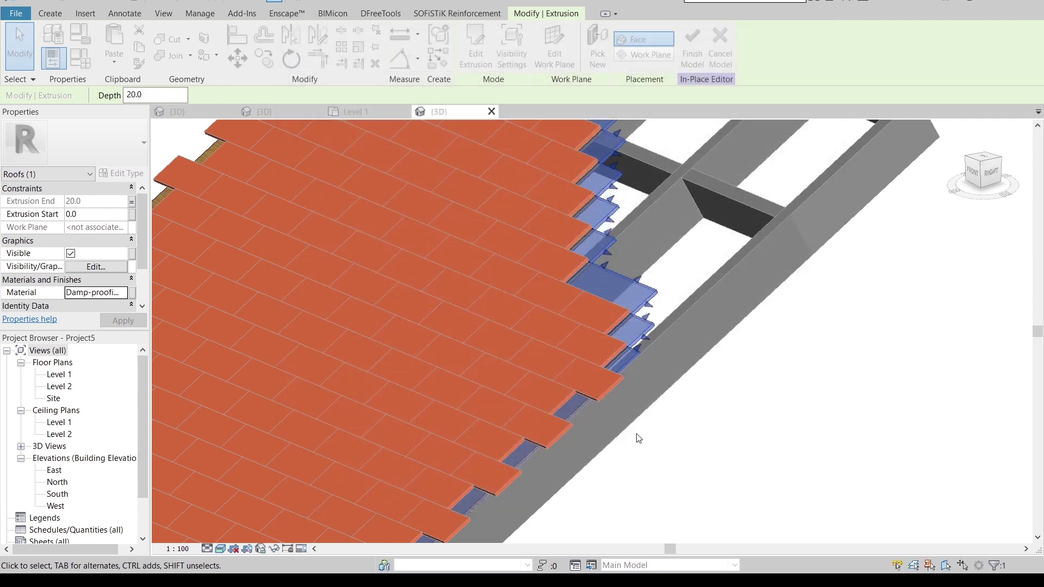
pyautogui.click(736, 427)
# Orbit and zoom around the roof to inspect the stepped tile edges from low
pyautogui.moveTo(742, 422)
pyautogui.keyDown('shift'); pyautogui.mouseDown(button='middle')
pyautogui.moveTo(601, 319)
pyautogui.moveTo(532, 306)
pyautogui.moveTo(478, 438)
pyautogui.mouseUp(button='middle'); pyautogui.keyUp('shift')
pyautogui.scroll(4, 555, 440)
pyautogui.moveTo(556, 439)
pyautogui.mouseDown(button='middle')
pyautogui.moveTo(521, 336)
pyautogui.moveTo(569, 439)
pyautogui.moveTo(776, 391)
pyautogui.moveTo(809, 303)
pyautogui.mouseUp(button='middle')
pyautogui.scroll(2, 781, 220)
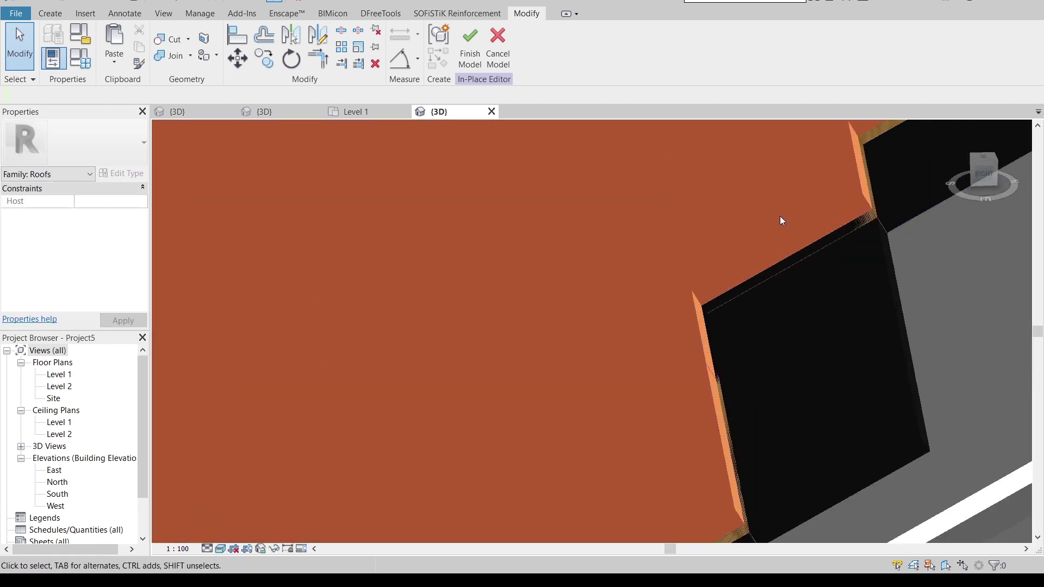
pyautogui.scroll(1, 781, 220)
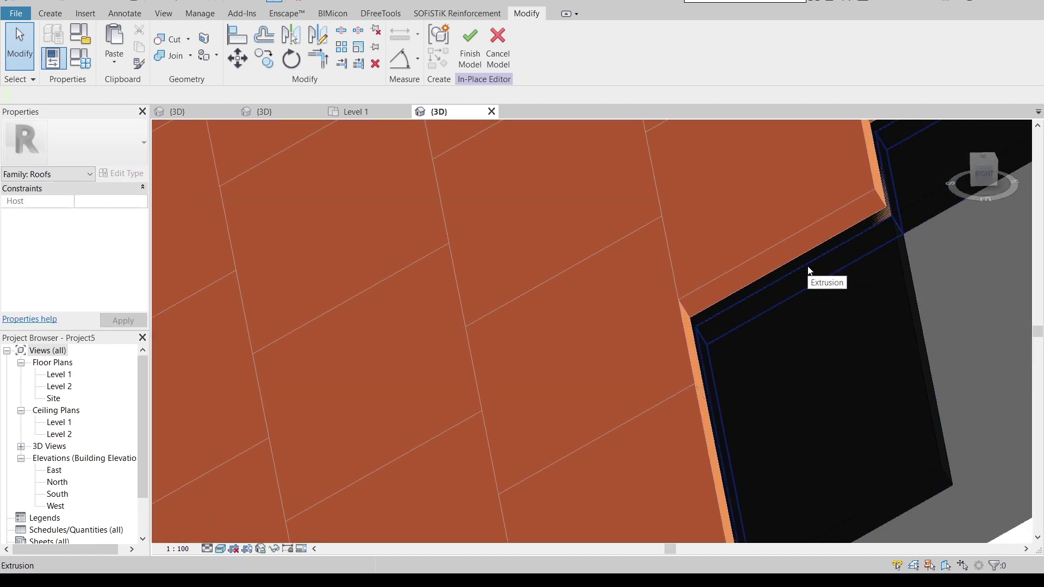
pyautogui.moveTo(809, 270)
pyautogui.keyDown('shift'); pyautogui.mouseDown(button='middle')
pyautogui.moveTo(738, 257)
pyautogui.moveTo(801, 295)
pyautogui.moveTo(782, 253)
pyautogui.mouseUp(button='middle'); pyautogui.keyUp('shift')
pyautogui.scroll(-3, 786, 288)
pyautogui.scroll(2, 758, 277)
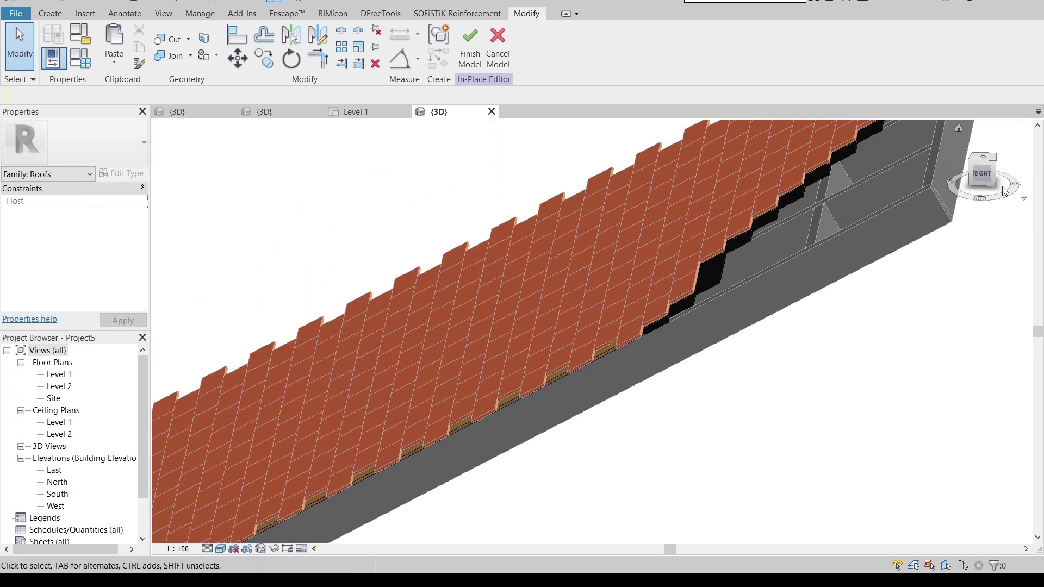
# Window-select the elements around the stepped edge, check their context menu, then clear it
pyautogui.click(983, 175)
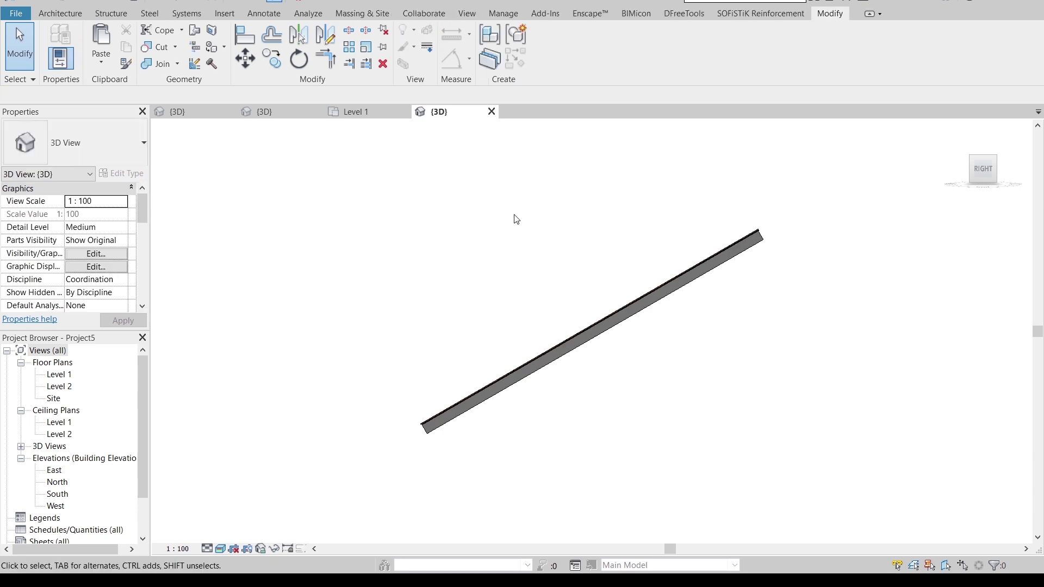
pyautogui.keyDown('shift'); pyautogui.moveTo(517, 219); pyautogui.dragTo(562, 363, button='middle'); pyautogui.keyUp('shift')
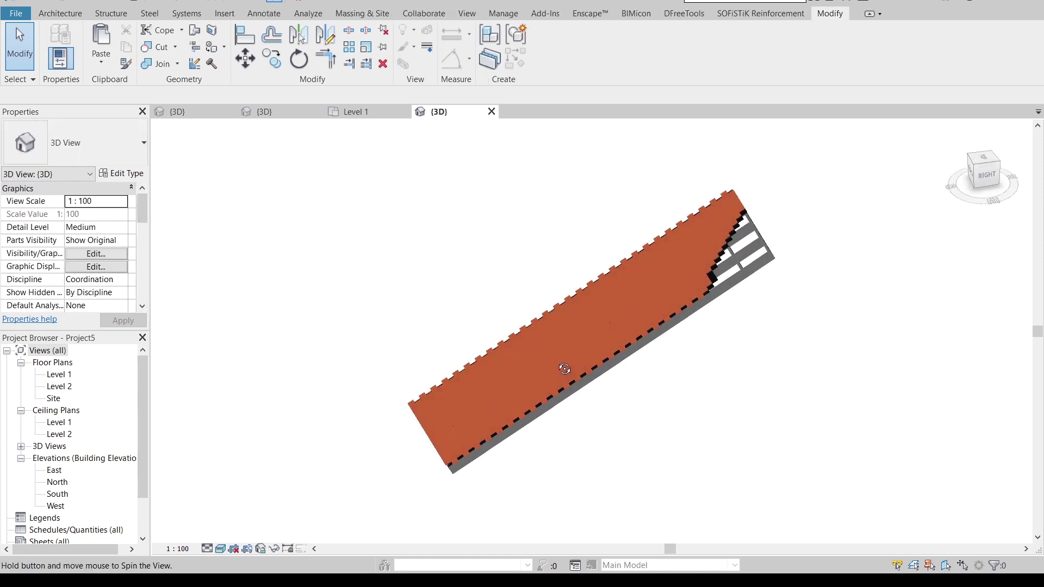
pyautogui.scroll(3, 562, 364)
pyautogui.scroll(3, 692, 413)
pyautogui.scroll(2, 812, 463)
pyautogui.moveTo(809, 460); pyautogui.dragTo(638, 303)
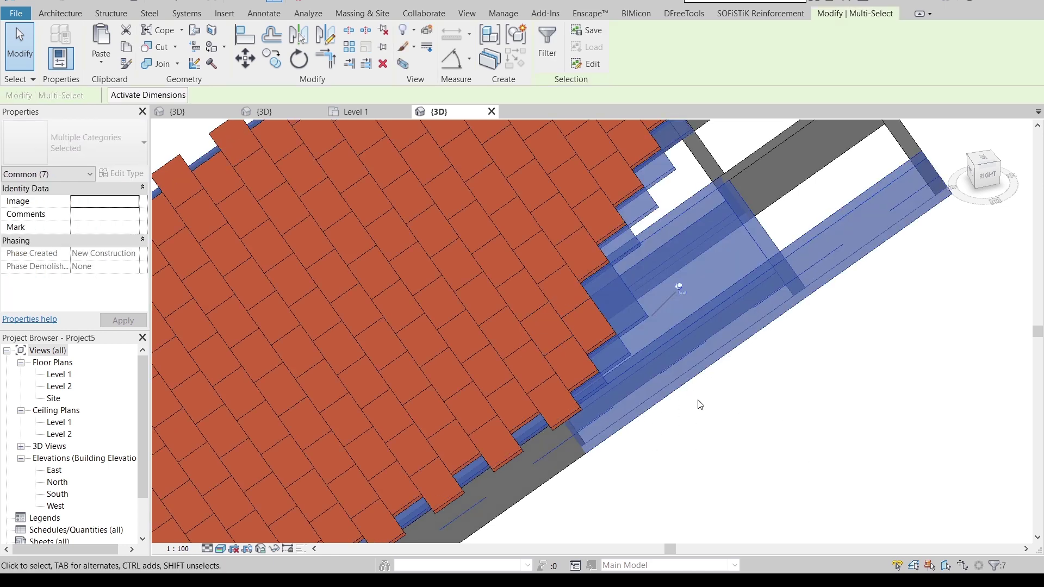
pyautogui.scroll(-3, 723, 455)
pyautogui.rightClick(827, 401)
pyautogui.moveTo(893, 173)
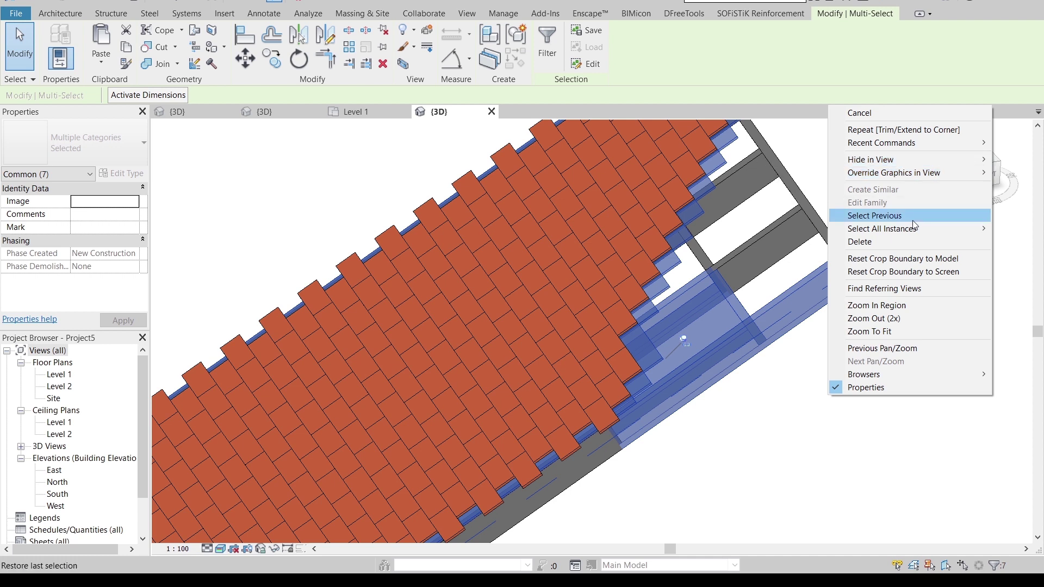
pyautogui.press('Escape')
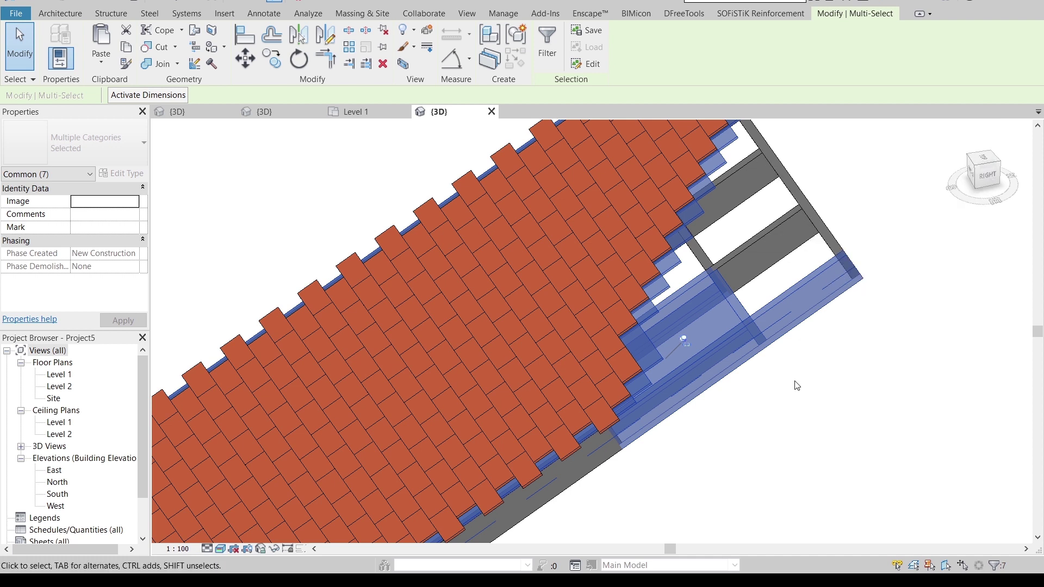
pyautogui.press('Escape')
# Select the grey roof beneath the tiles plus the sloped glazing and delete them
pyautogui.scroll(5, 645, 328)
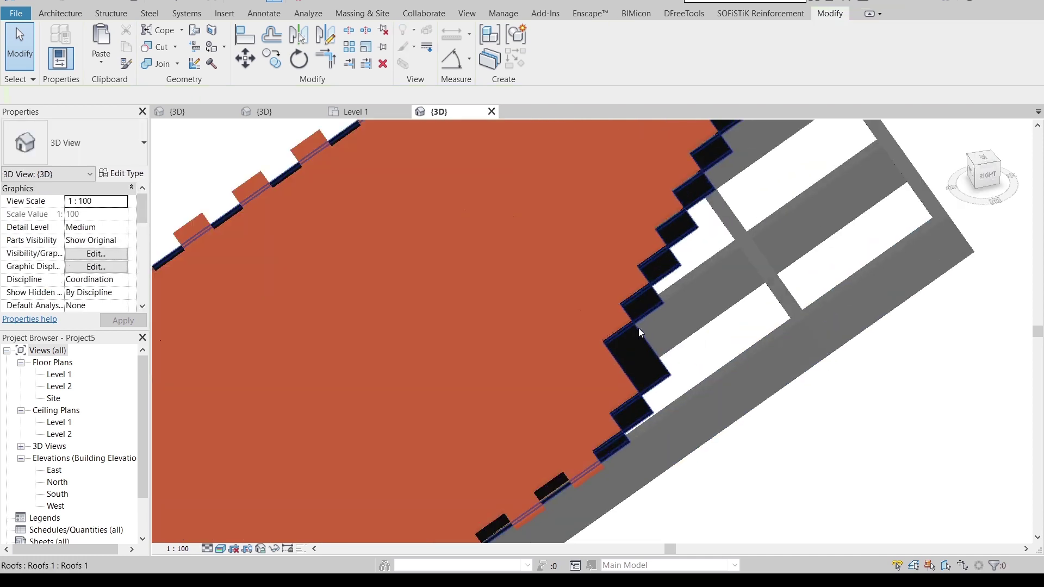
pyautogui.scroll(-3, 635, 328)
pyautogui.click(719, 288)
pyautogui.scroll(-3, 724, 285)
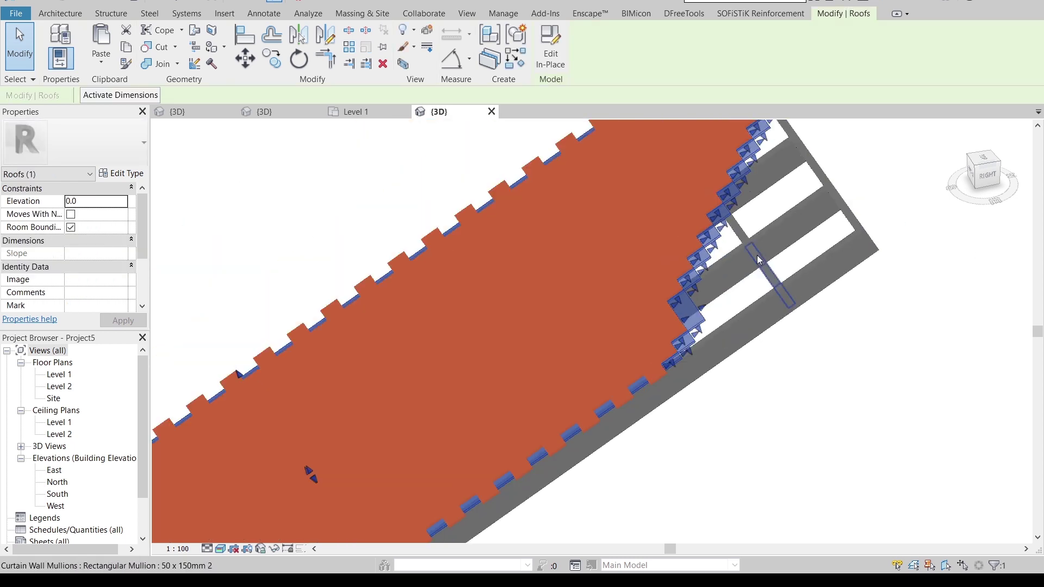
pyautogui.keyDown('ctrl'); pyautogui.click(782, 218); pyautogui.keyUp('ctrl')
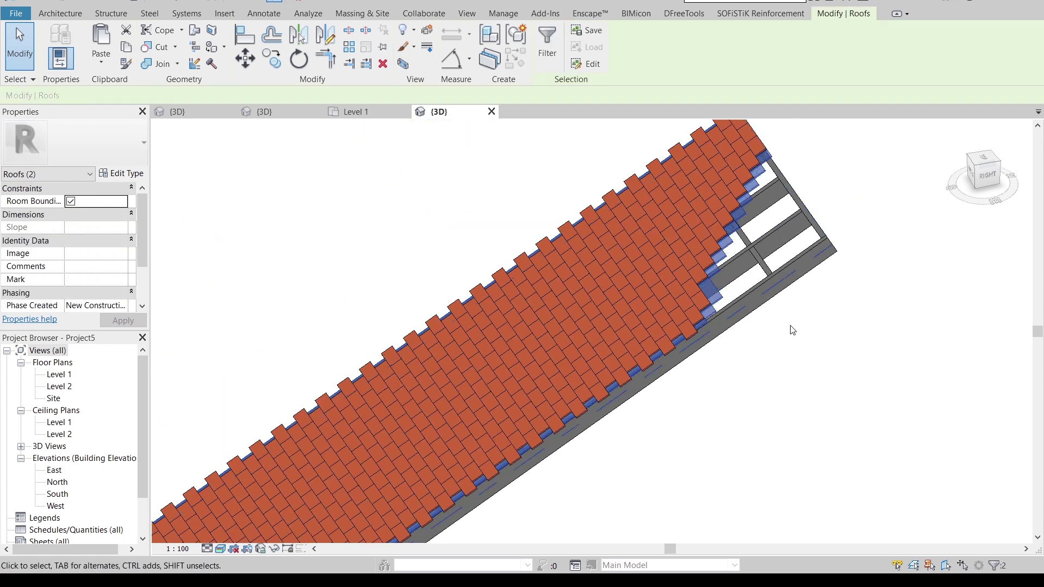
pyautogui.press('Delete')
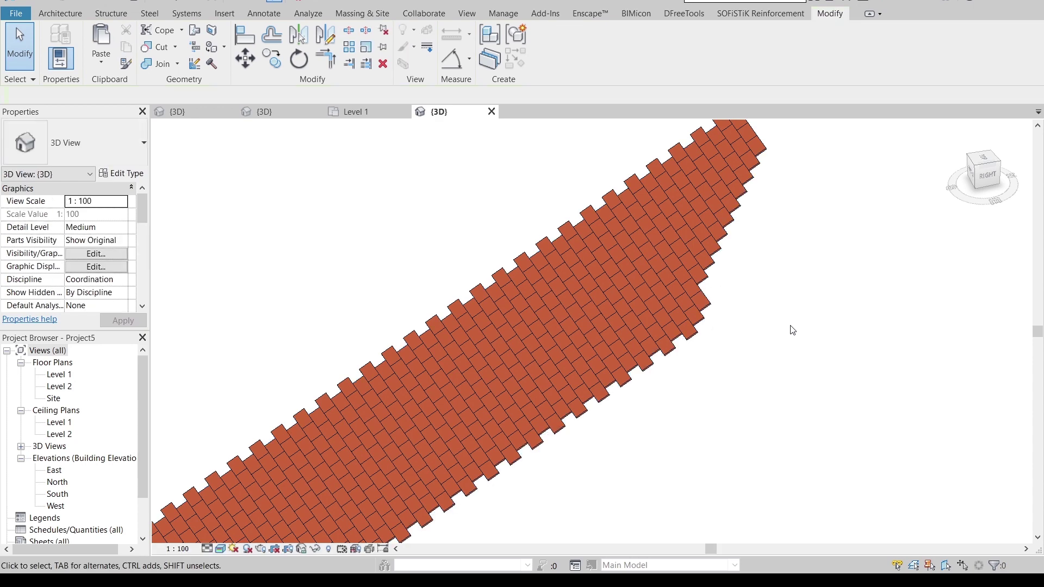
# Undo the deletion to restore the roof and glazing, then select a tile panel
pyautogui.hotkey('ctrl', 'z')
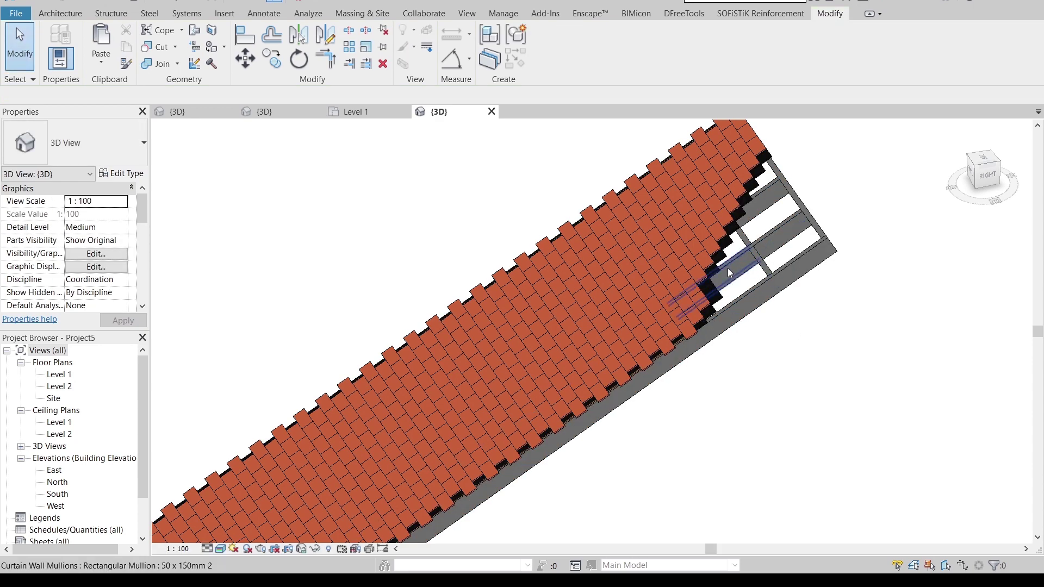
pyautogui.scroll(3, 728, 269)
pyautogui.click(673, 262)
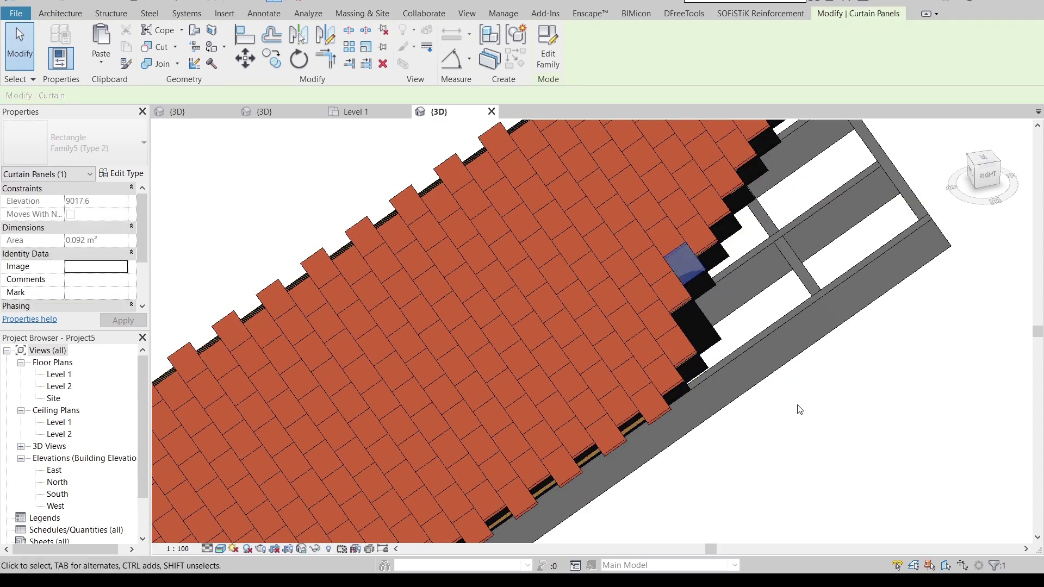
pyautogui.scroll(-4, 805, 416)
# Select all 580 tile panel instances with SA and hide them in this view
pyautogui.press('s')
pyautogui.press('a')
pyautogui.moveTo(810, 419); pyautogui.dragTo(688, 319, button='middle')
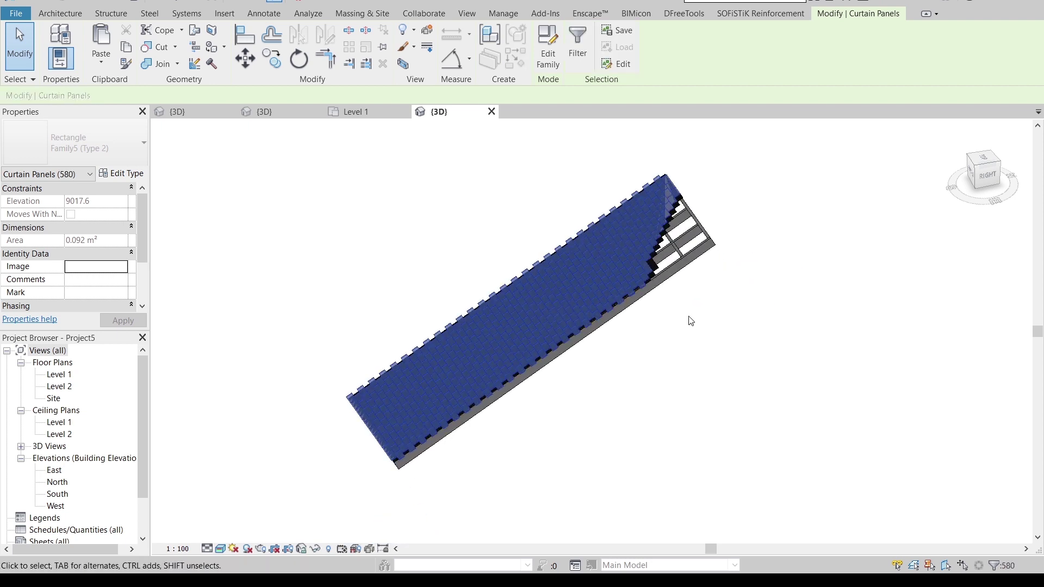
pyautogui.rightClick(688, 319)
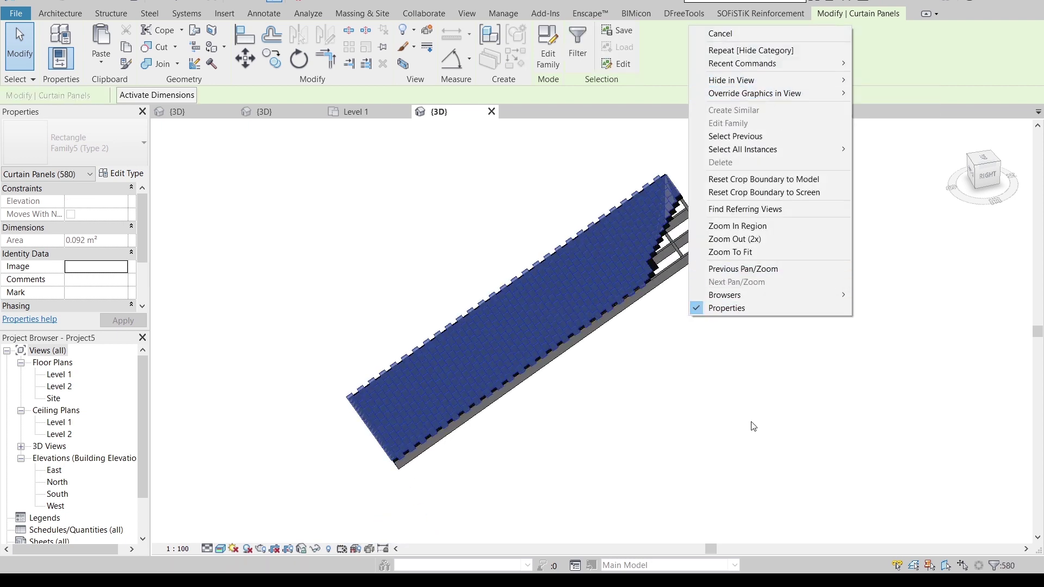
pyautogui.moveTo(732, 80)
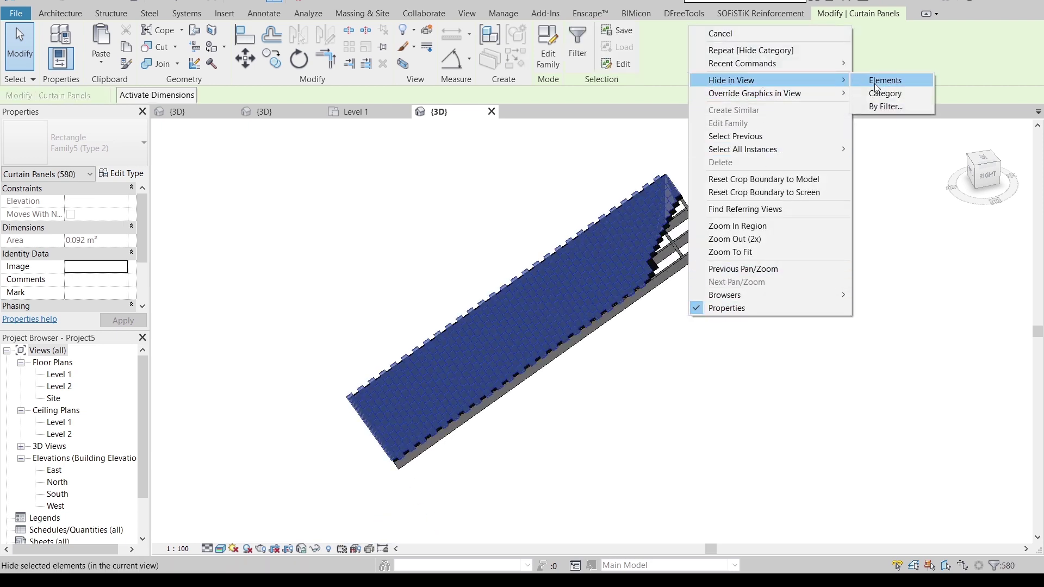
pyautogui.click(886, 81)
# Orbit to the exposed roof edge, select the roof and edge mullions, then clear the selection
pyautogui.scroll(3, 681, 307)
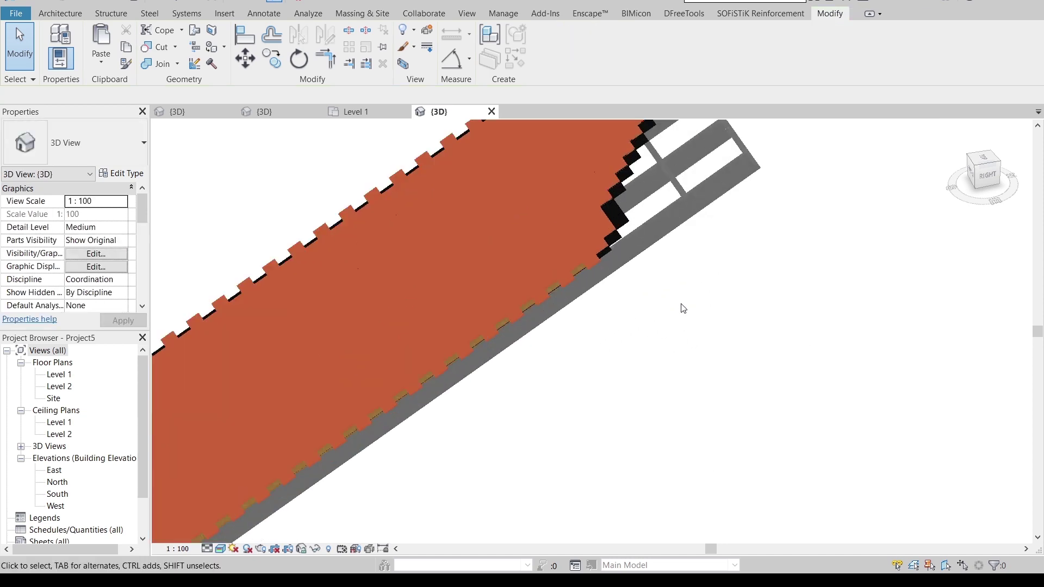
pyautogui.moveTo(680, 307)
pyautogui.keyDown('shift'); pyautogui.mouseDown(button='middle')
pyautogui.moveTo(630, 278)
pyautogui.moveTo(673, 323)
pyautogui.moveTo(594, 272)
pyautogui.mouseUp(button='middle'); pyautogui.keyUp('shift')
pyautogui.scroll(2, 703, 341)
pyautogui.scroll(-2, 575, 255)
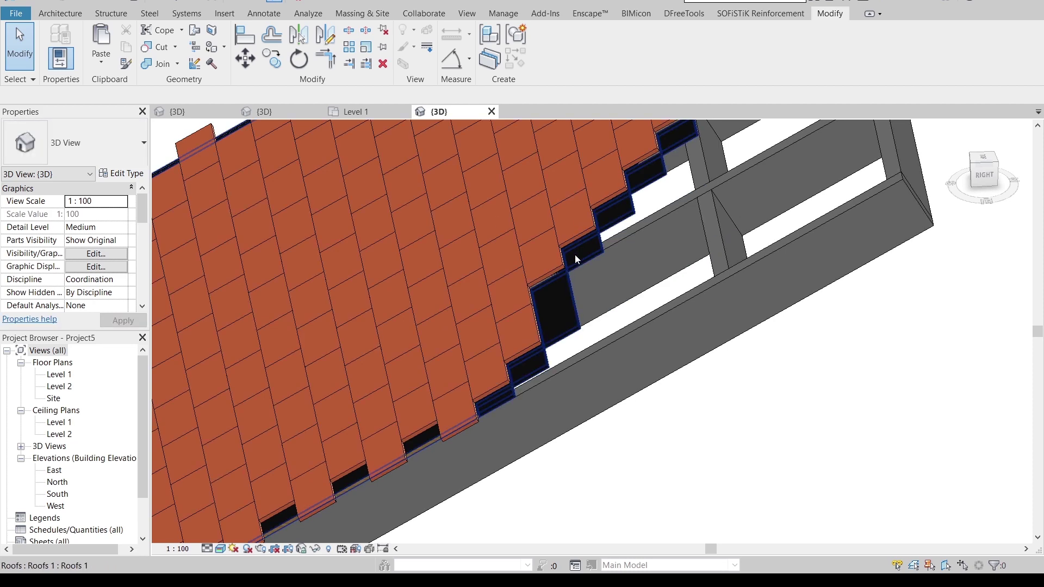
pyautogui.scroll(4, 576, 255)
pyautogui.scroll(-1, 414, 291)
pyautogui.scroll(-1, 480, 290)
pyautogui.scroll(2, 481, 294)
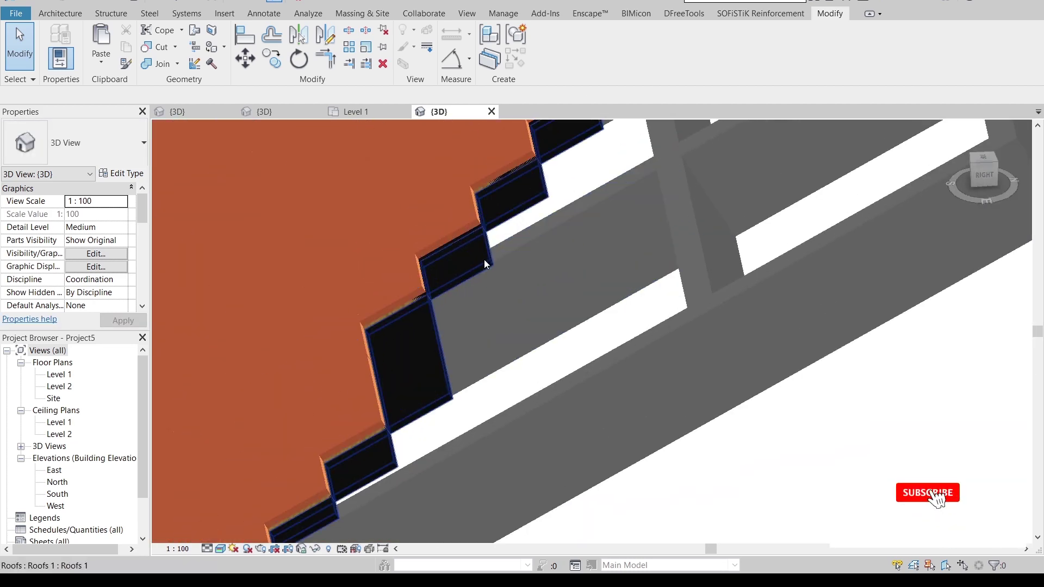
pyautogui.click(546, 242)
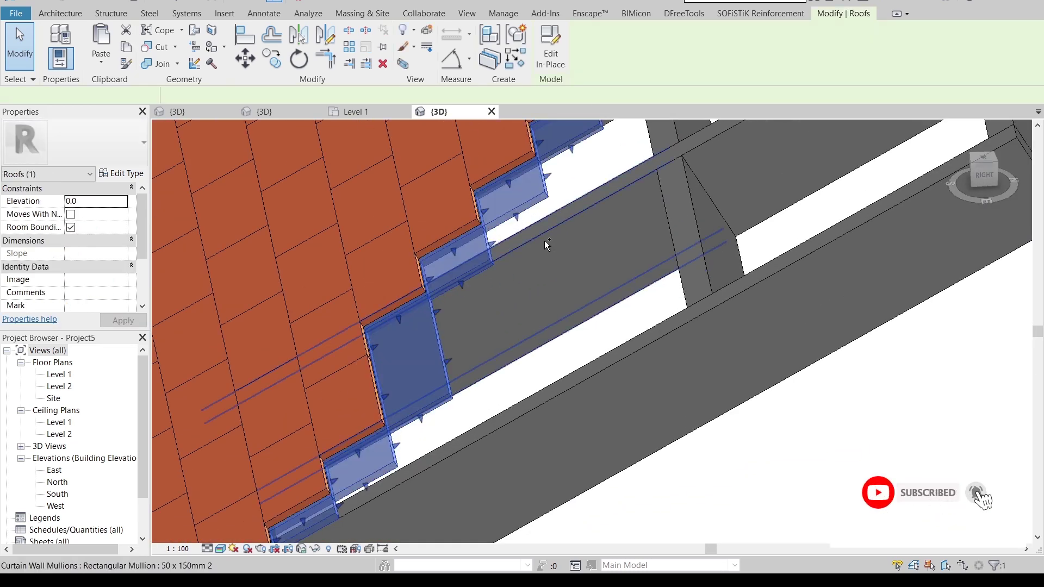
pyautogui.keyDown('ctrl'); pyautogui.click(545, 242); pyautogui.keyUp('ctrl')
pyautogui.scroll(-4, 629, 368)
pyautogui.press('Escape')
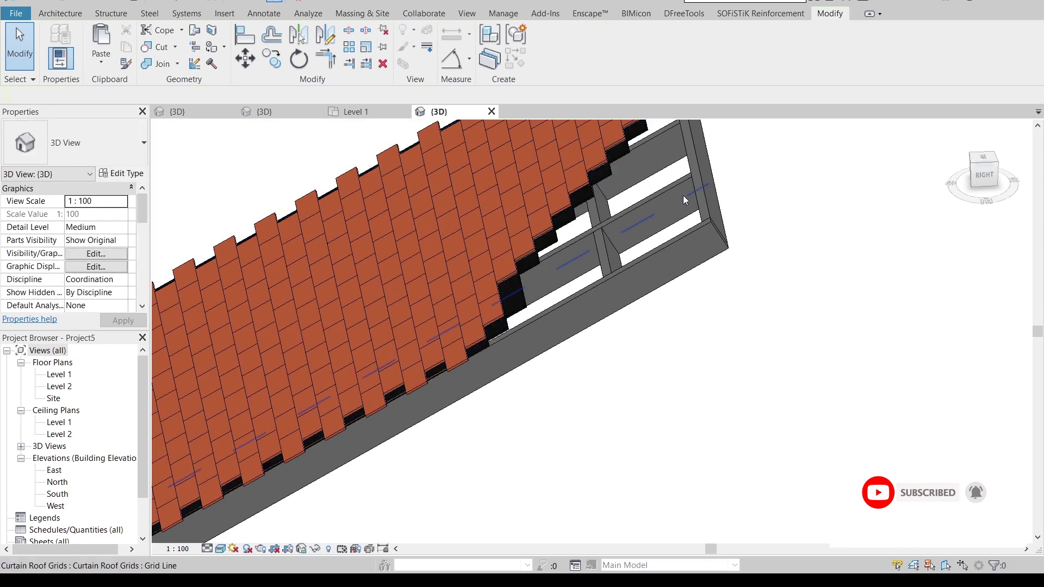
# Select a curtain roof grid line together with the stepped edge panels
pyautogui.click(683, 195)
pyautogui.scroll(2, 626, 190)
pyautogui.scroll(1, 579, 188)
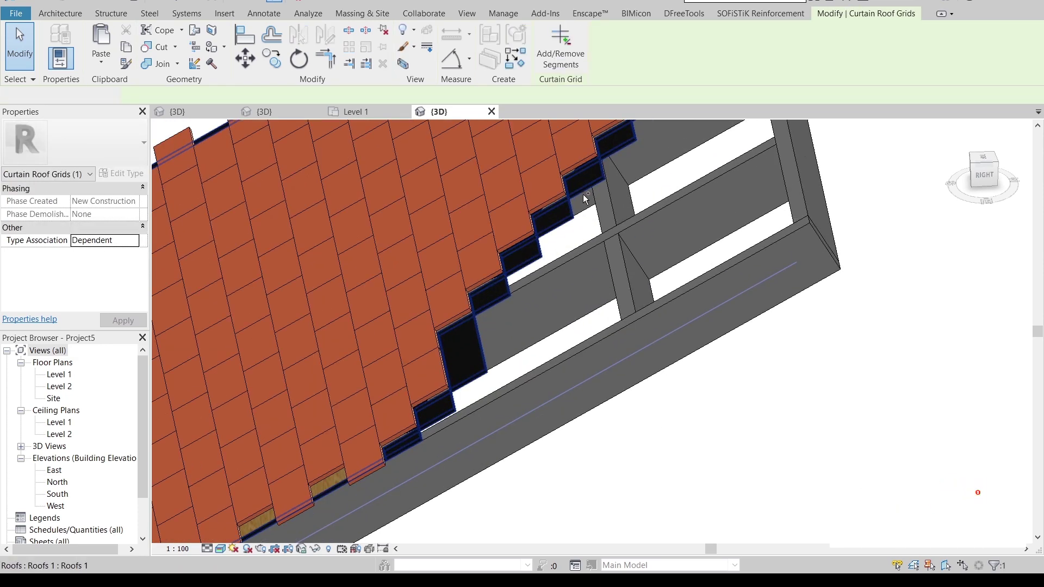
pyautogui.keyDown('ctrl'); pyautogui.click(584, 194); pyautogui.keyUp('ctrl')
pyautogui.moveTo(598, 234)
pyautogui.keyDown('shift'); pyautogui.mouseDown(button='middle')
pyautogui.moveTo(532, 181)
pyautogui.moveTo(518, 306)
pyautogui.mouseUp(button='middle'); pyautogui.keyUp('shift')
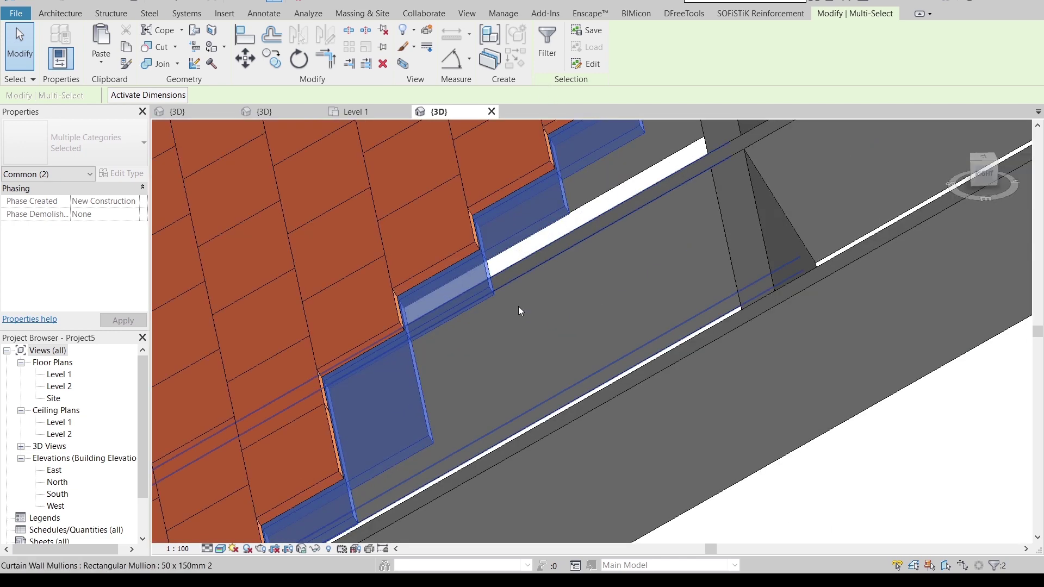
# Isolate the roof edge elements and edit the roof's in-place model from the Right view
pyautogui.press('h')
pyautogui.press('i')
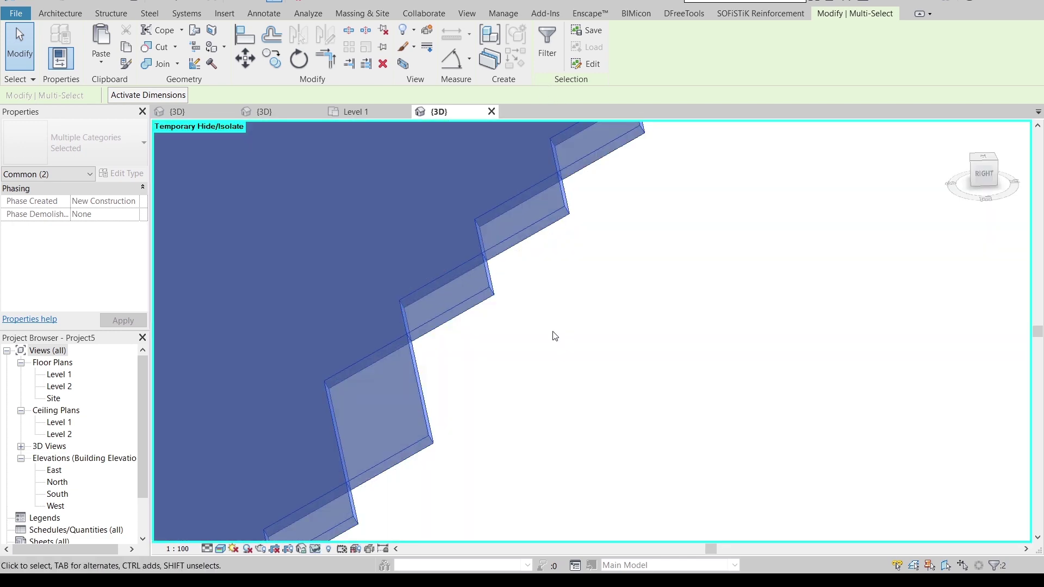
pyautogui.click(555, 336)
pyautogui.moveTo(559, 345)
pyautogui.keyDown('shift'); pyautogui.mouseDown(button='middle')
pyautogui.moveTo(598, 422)
pyautogui.moveTo(501, 268)
pyautogui.mouseUp(button='middle'); pyautogui.keyUp('shift')
pyautogui.click(500, 270)
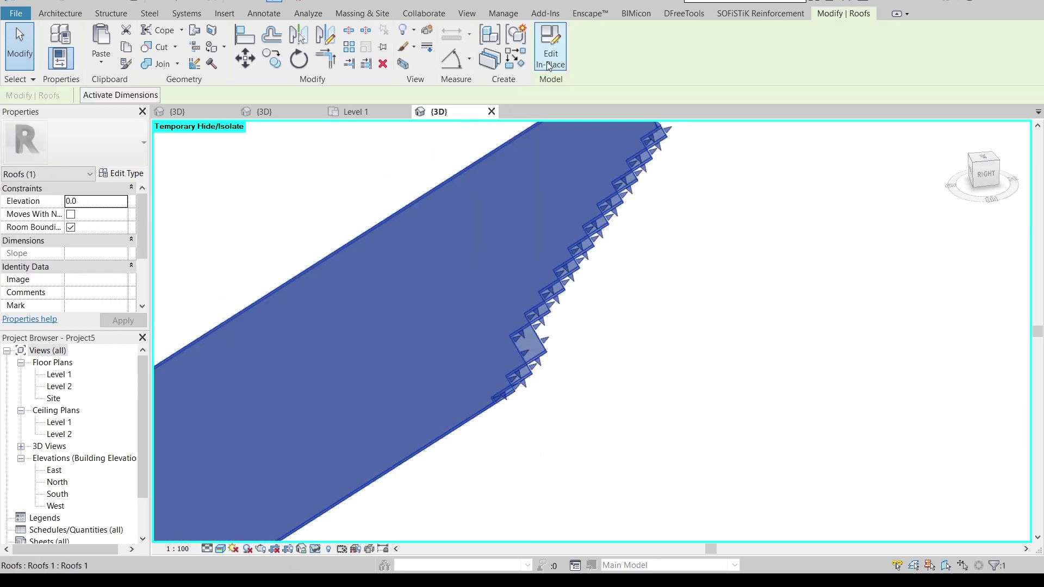
pyautogui.click(548, 64)
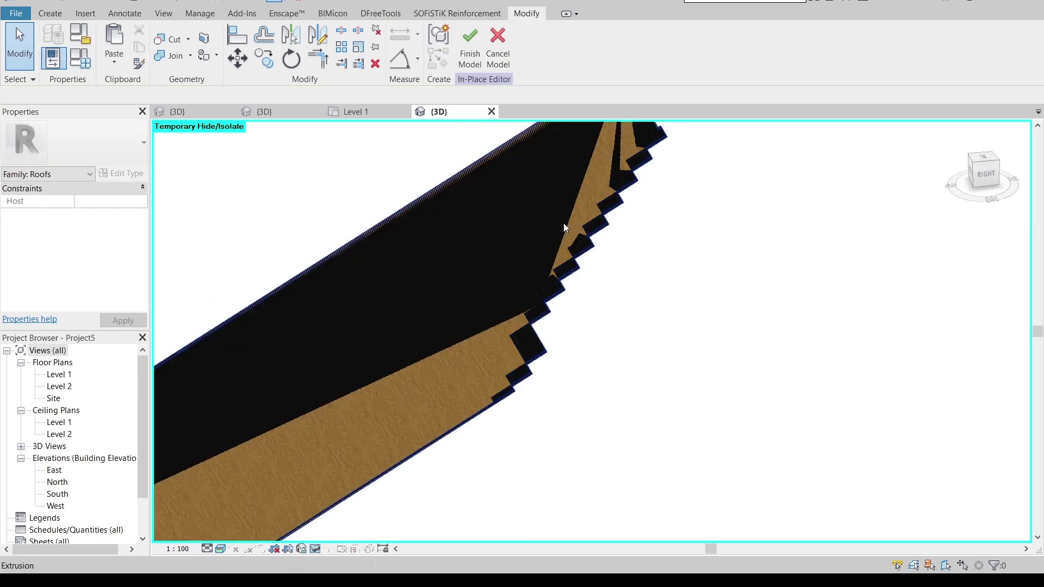
pyautogui.scroll(-3, 521, 271)
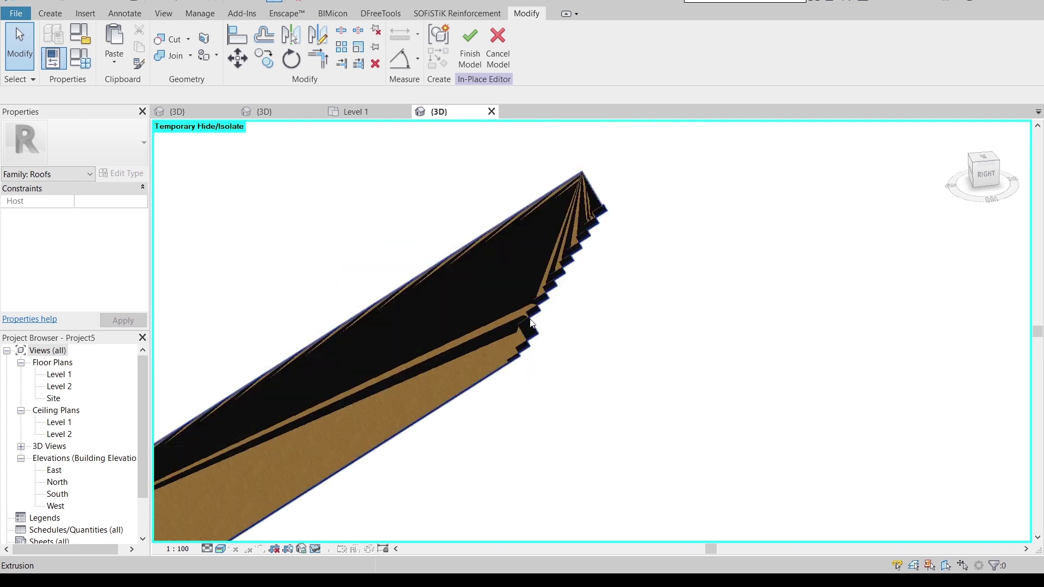
pyautogui.scroll(-2, 520, 329)
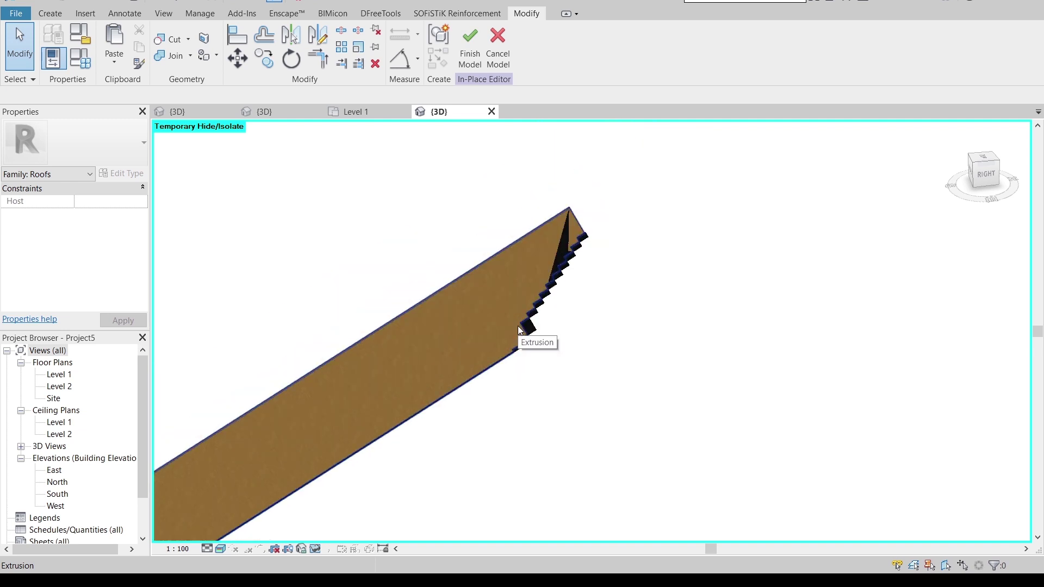
pyautogui.click(985, 179)
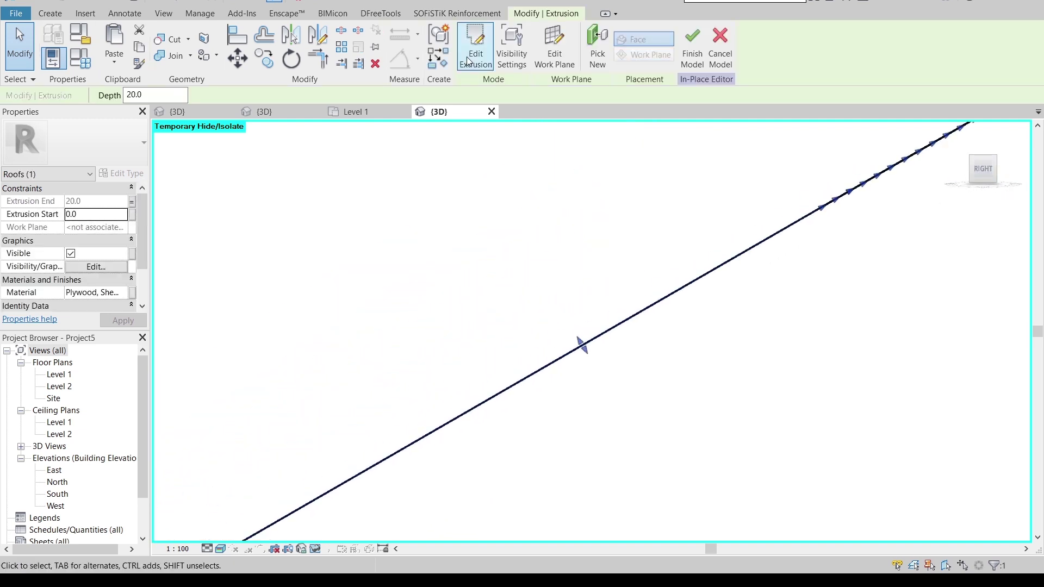
# Lower the plywood extrusion beneath the top tile layer with two Move operations
pyautogui.click(238, 58)
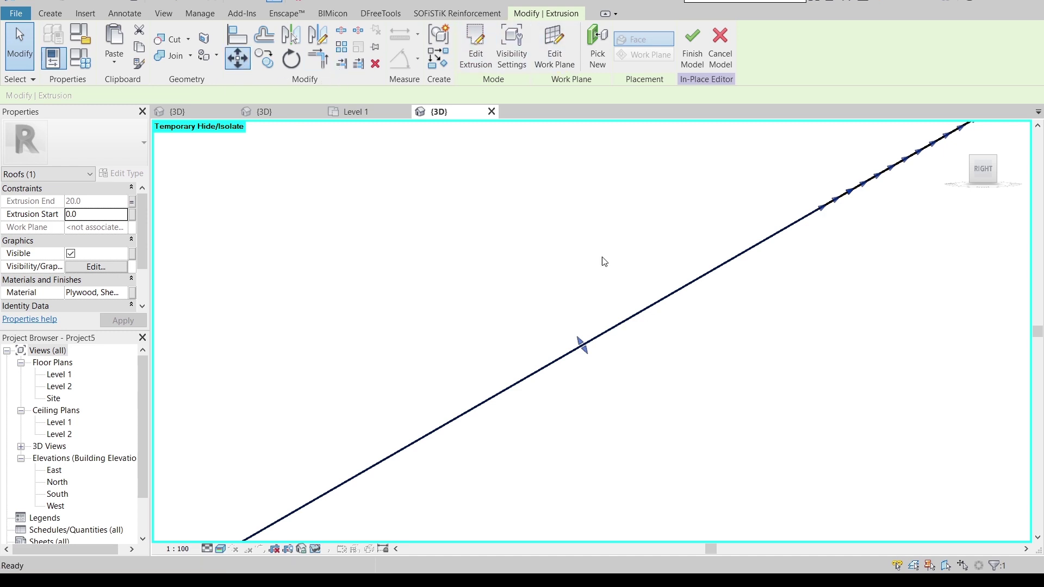
pyautogui.scroll(-2, 541, 475)
pyautogui.scroll(2, 804, 205)
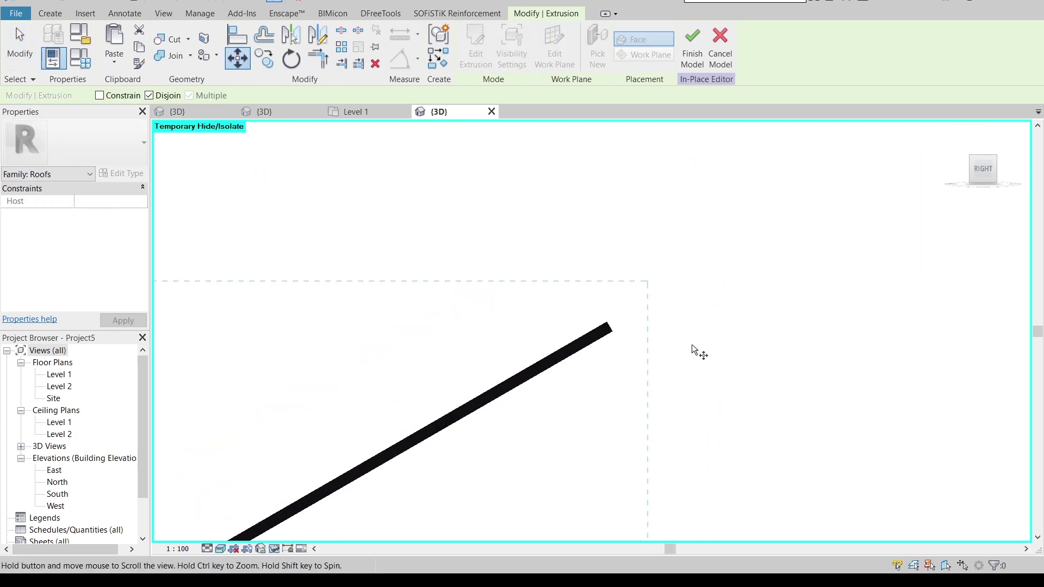
pyautogui.click(550, 312)
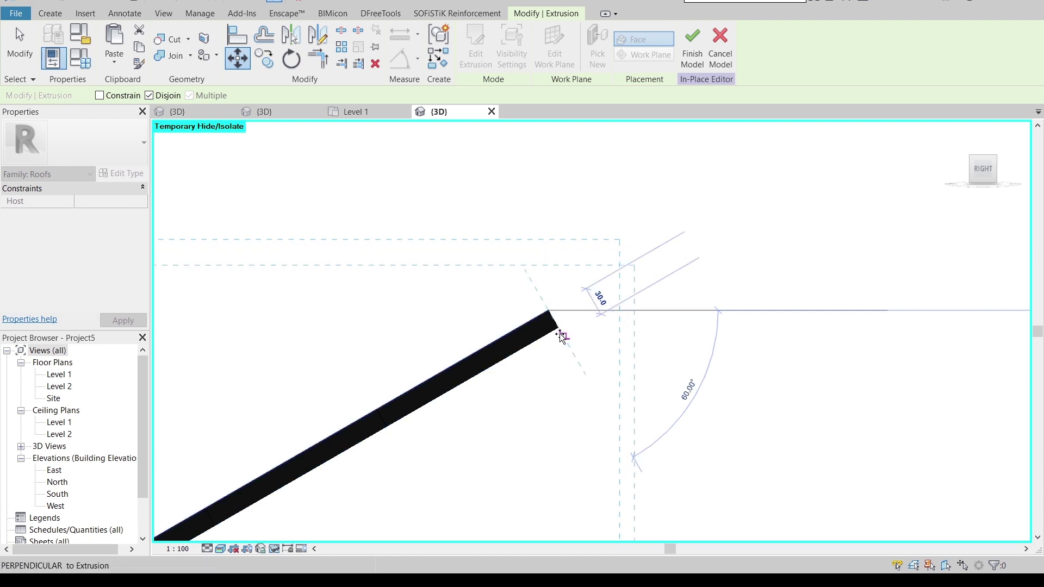
pyautogui.click(561, 336)
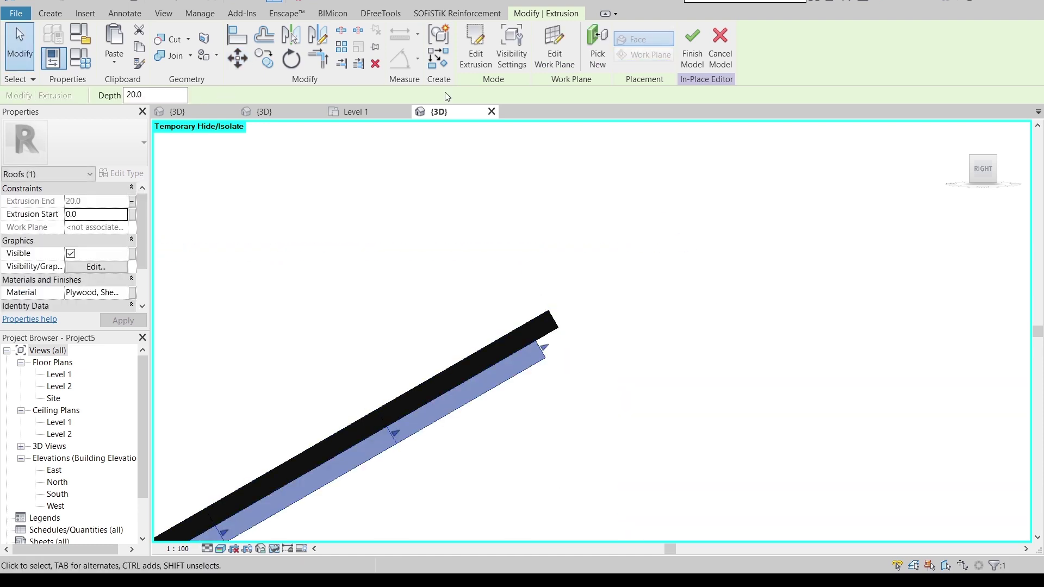
pyautogui.press('m')
pyautogui.press('v')
pyautogui.click(523, 321)
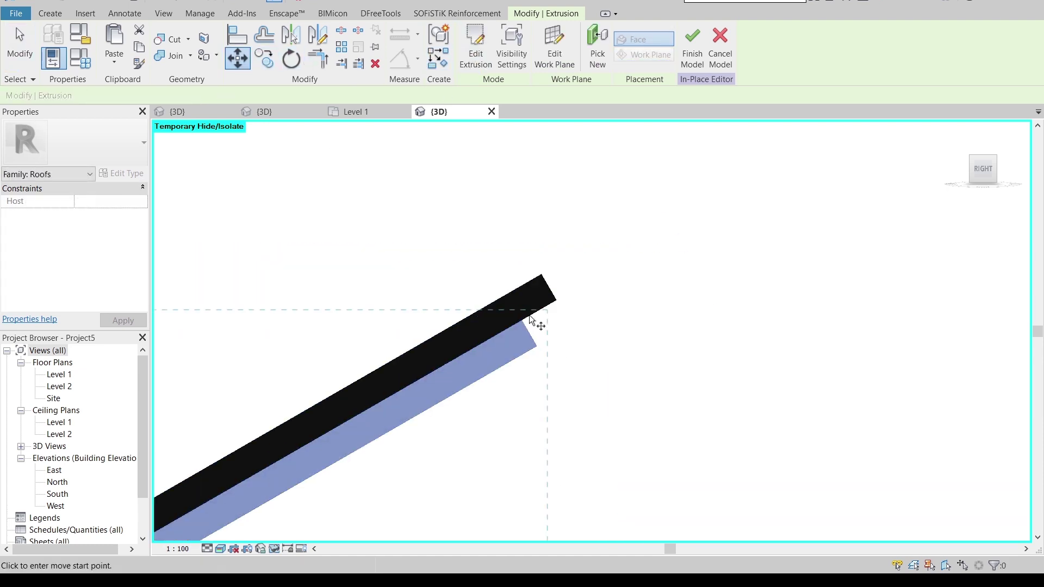
pyautogui.click(561, 306)
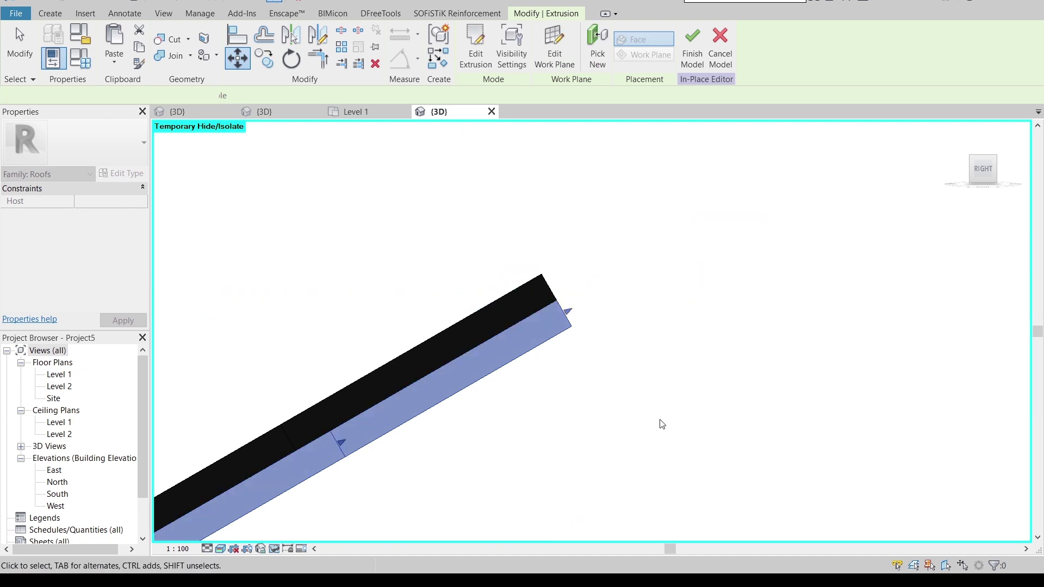
# Move the damp-proofing extrusion down below the wooden layer in the Right view
pyautogui.moveTo(660, 422)
pyautogui.keyDown('shift'); pyautogui.mouseDown(button='middle')
pyautogui.moveTo(606, 424)
pyautogui.moveTo(609, 340)
pyautogui.moveTo(627, 412)
pyautogui.moveTo(592, 405)
pyautogui.moveTo(669, 272)
pyautogui.moveTo(694, 297)
pyautogui.moveTo(720, 396)
pyautogui.moveTo(543, 298)
pyautogui.moveTo(541, 315)
pyautogui.mouseUp(button='middle'); pyautogui.keyUp('shift')
pyautogui.click(605, 425)
pyautogui.click(541, 314)
pyautogui.keyDown('shift'); pyautogui.moveTo(678, 339); pyautogui.dragTo(704, 268, button='middle'); pyautogui.keyUp('shift')
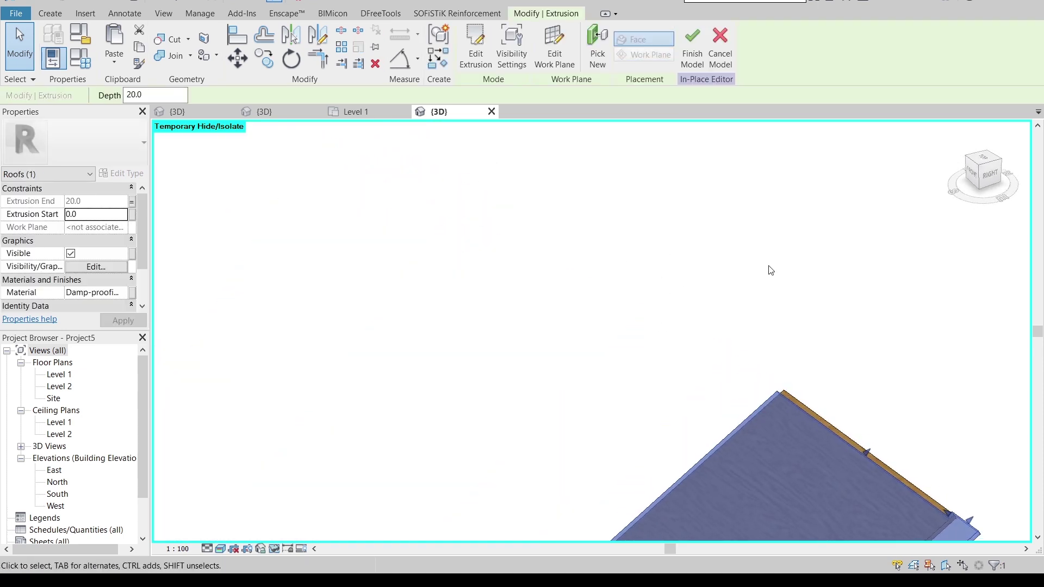
pyautogui.moveTo(988, 172); pyautogui.dragTo(993, 176)
pyautogui.click(993, 175)
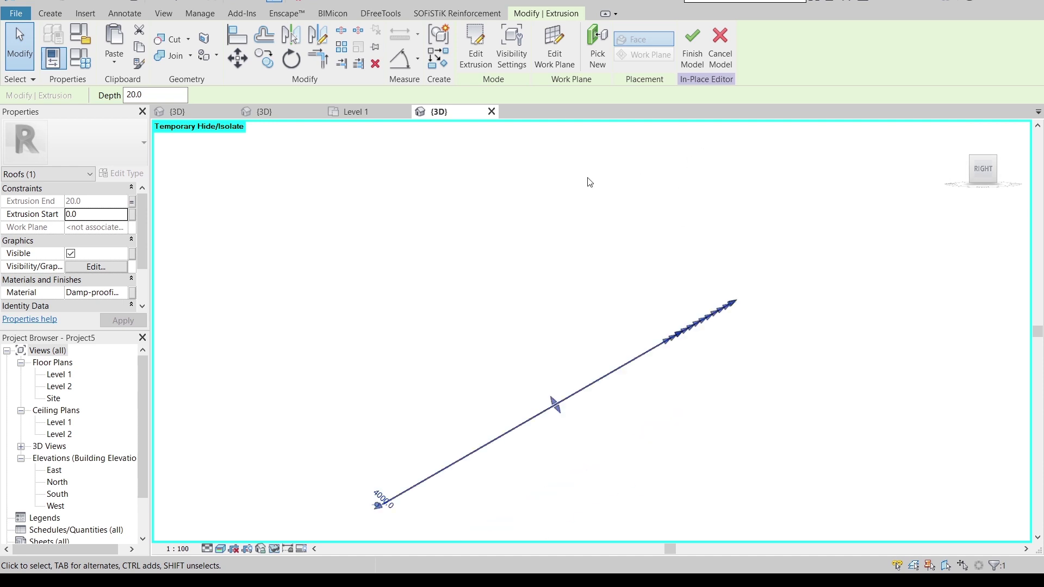
pyautogui.click(249, 61)
pyautogui.scroll(4, 769, 226)
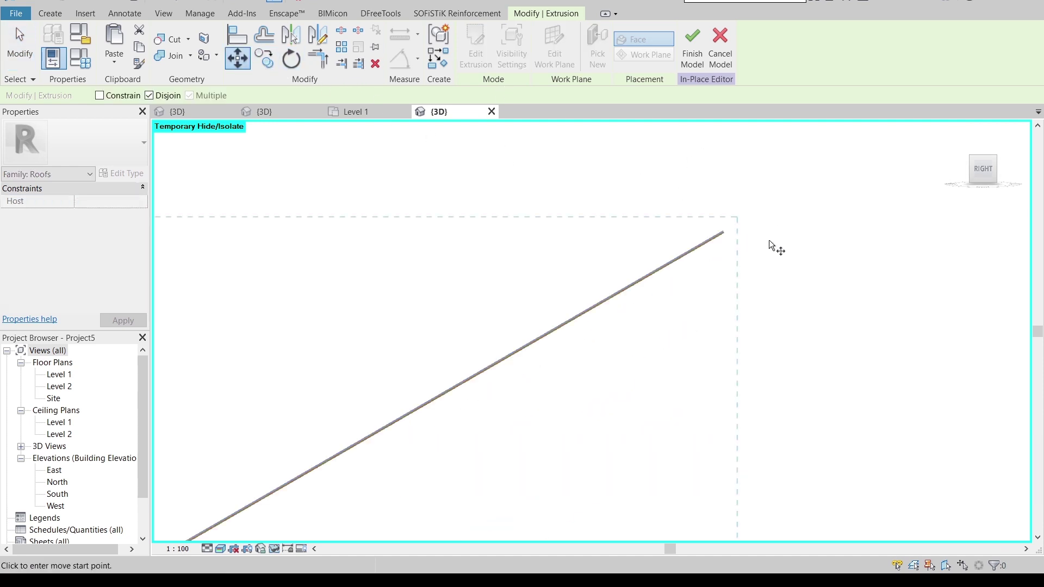
pyautogui.click(681, 218)
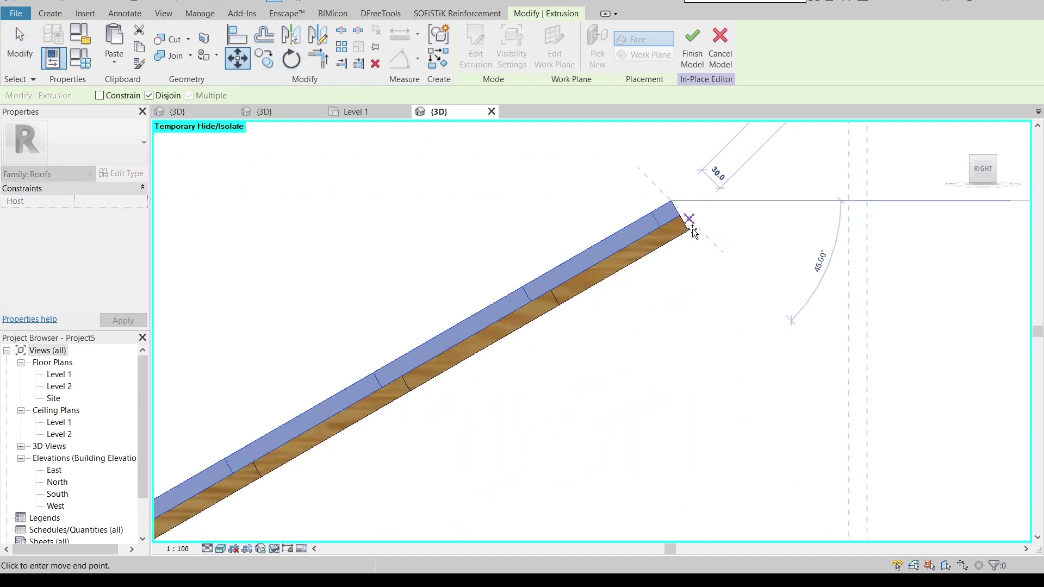
pyautogui.click(795, 259)
pyautogui.press('Escape')
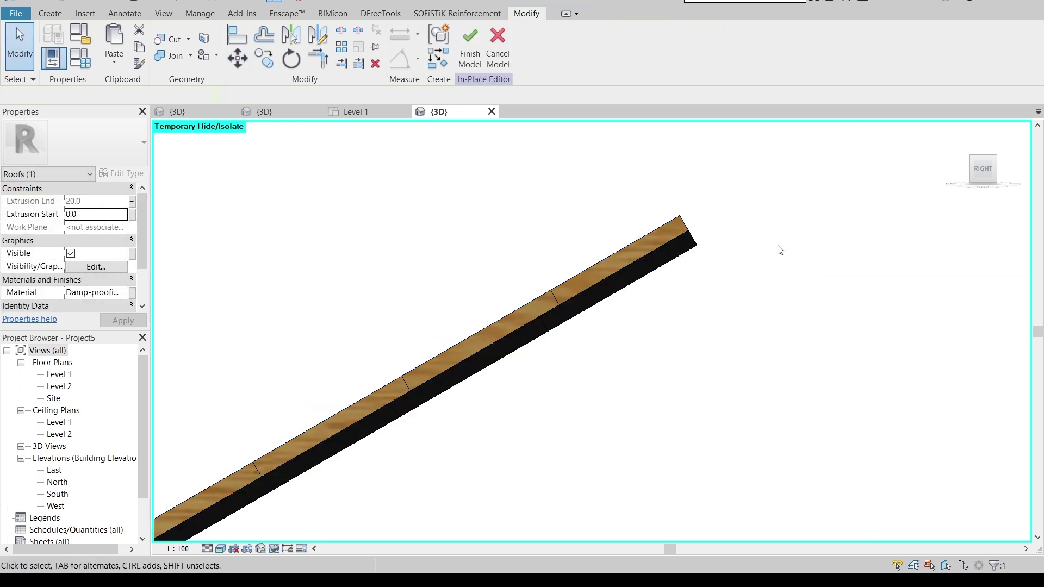
pyautogui.moveTo(770, 244)
pyautogui.keyDown('shift'); pyautogui.mouseDown(button='middle')
pyautogui.moveTo(553, 310)
pyautogui.moveTo(626, 369)
pyautogui.moveTo(520, 370)
pyautogui.moveTo(611, 345)
pyautogui.moveTo(663, 400)
pyautogui.moveTo(658, 264)
pyautogui.mouseUp(button='middle'); pyautogui.keyUp('shift')
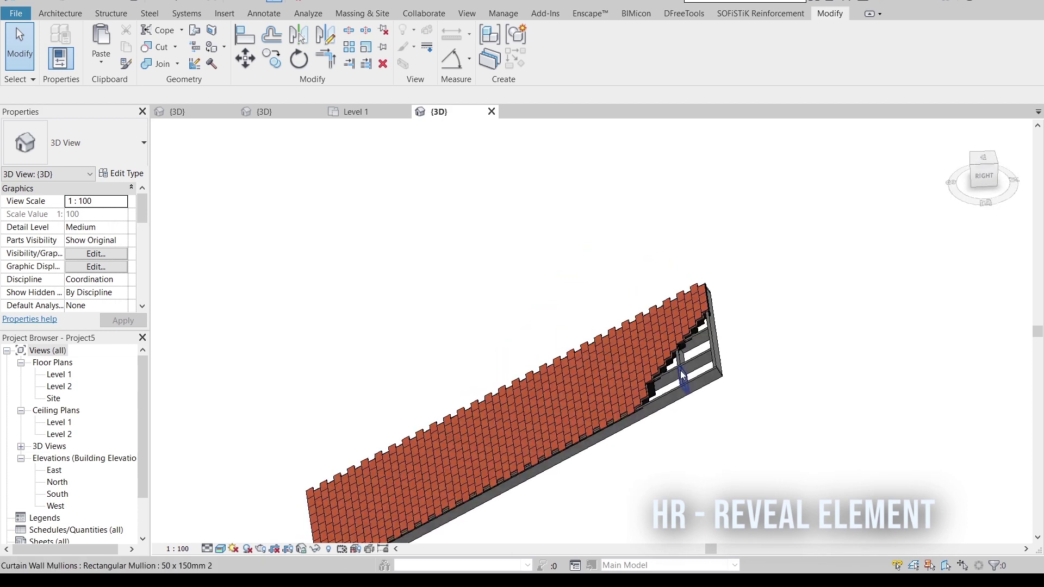
# Frame the roof corner and enable the 3D view's Section Box
pyautogui.scroll(3, 682, 376)
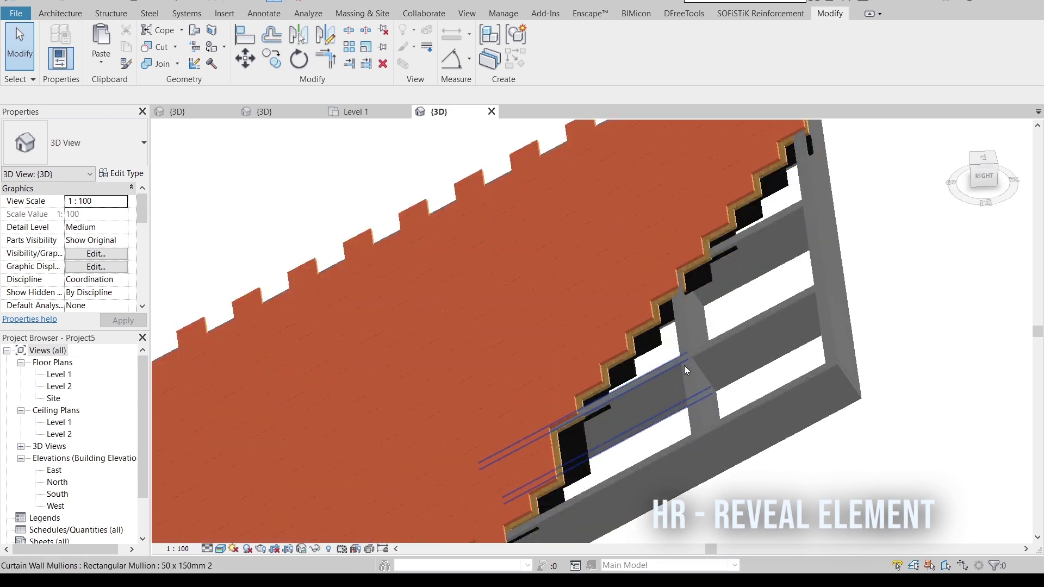
pyautogui.scroll(2, 559, 356)
pyautogui.scroll(2, 595, 362)
pyautogui.moveTo(595, 362)
pyautogui.mouseDown(button='middle')
pyautogui.moveTo(756, 424)
pyautogui.moveTo(824, 385)
pyautogui.mouseUp(button='middle')
pyautogui.scroll(-3, 756, 423)
pyautogui.scroll(-2, 80, 264)
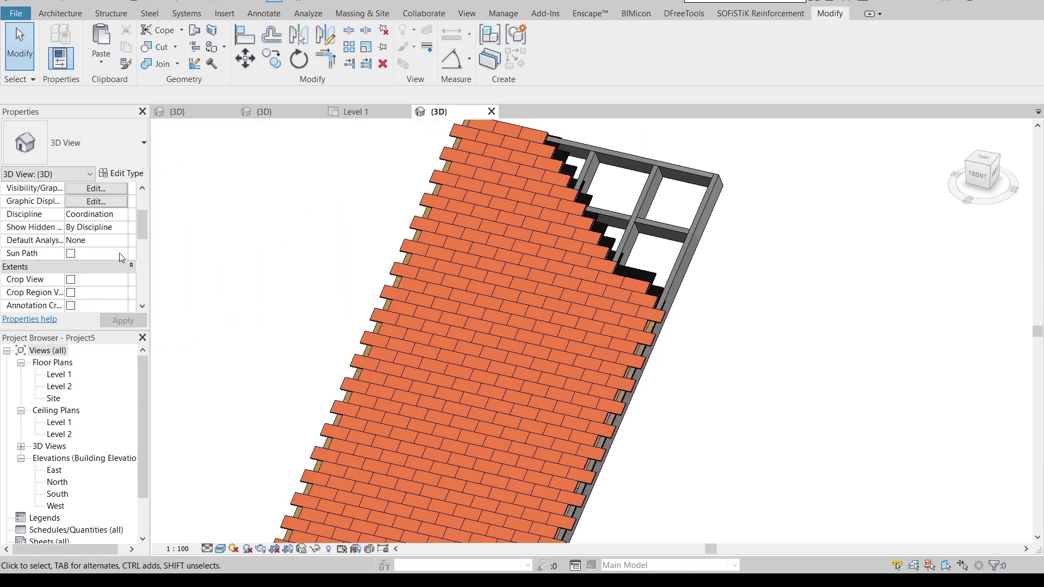
pyautogui.scroll(-2, 80, 264)
pyautogui.scroll(-2, 80, 264)
pyautogui.click(70, 214)
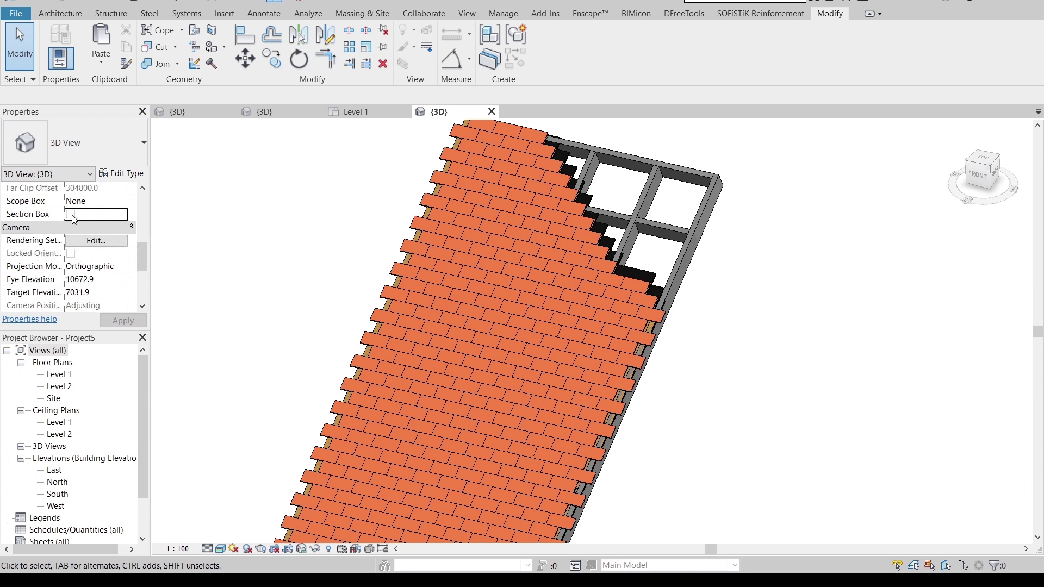
# Drag the section box faces inward to tighten it around the framed roof end
pyautogui.click(238, 297)
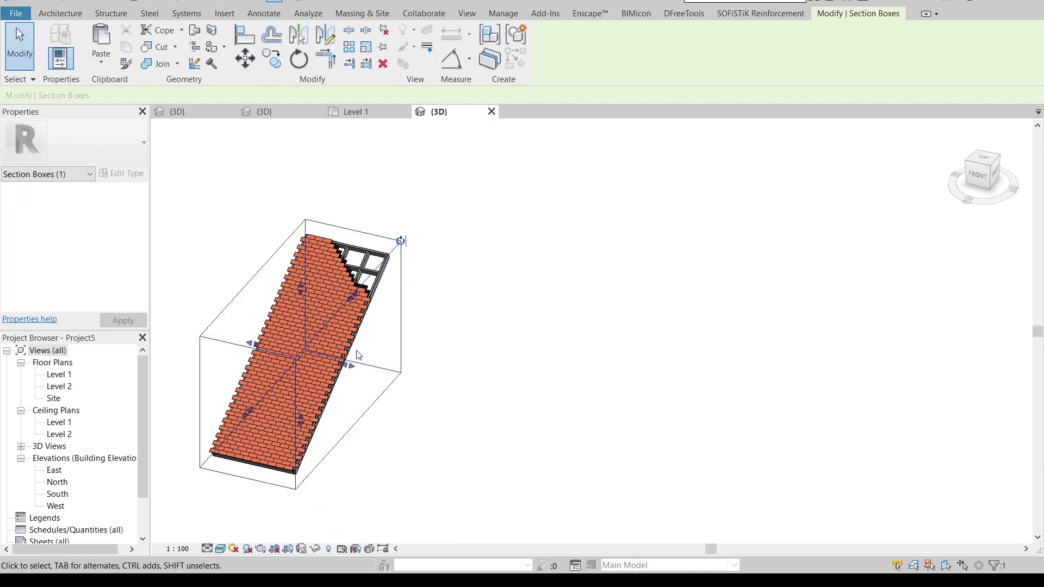
pyautogui.moveTo(340, 362); pyautogui.dragTo(330, 360)
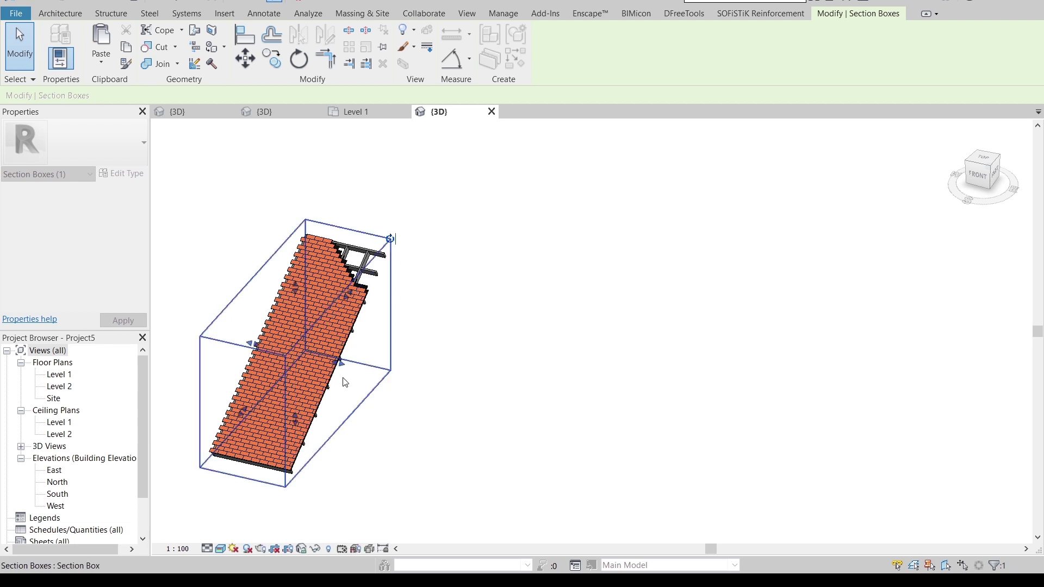
pyautogui.moveTo(252, 345); pyautogui.dragTo(271, 344)
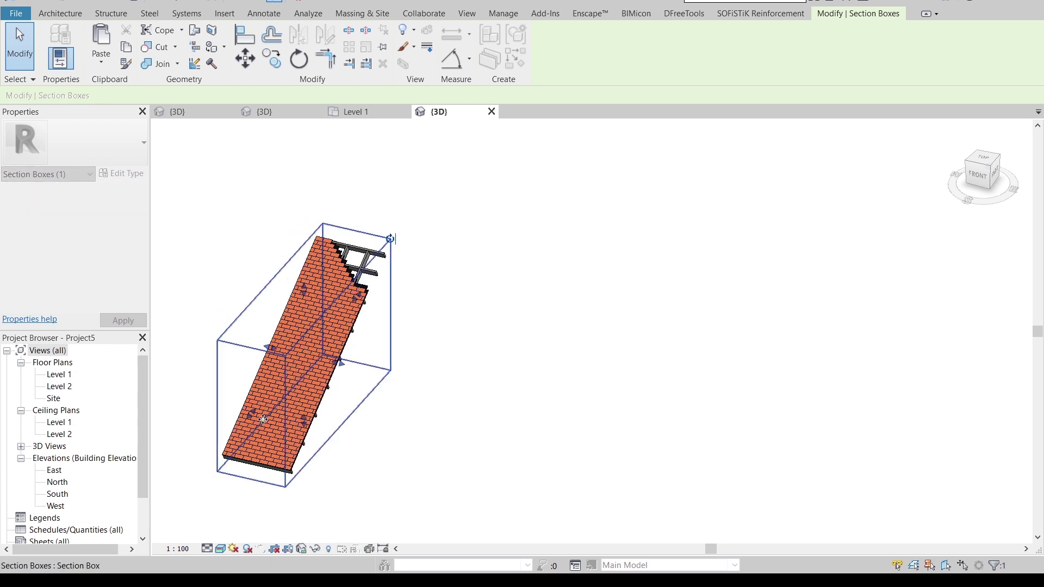
pyautogui.moveTo(310, 313); pyautogui.dragTo(369, 249)
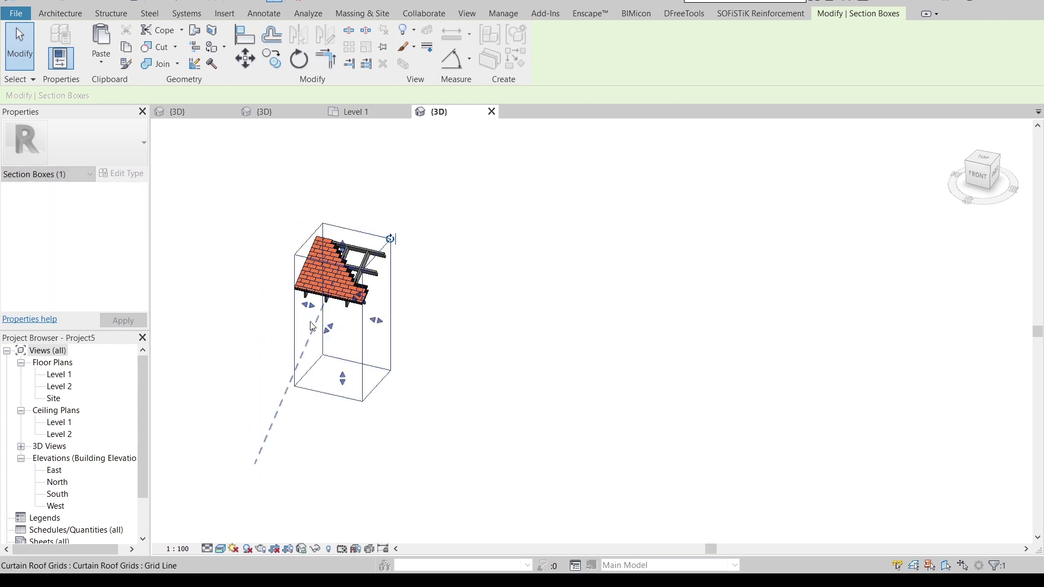
pyautogui.click(448, 321)
pyautogui.moveTo(447, 321)
pyautogui.keyDown('shift'); pyautogui.mouseDown(button='middle')
pyautogui.moveTo(433, 329)
pyautogui.moveTo(601, 450)
pyautogui.moveTo(550, 410)
pyautogui.mouseUp(button='middle'); pyautogui.keyUp('shift')
# Hide the section box with Hide in View > Elements
pyautogui.scroll(3, 433, 329)
pyautogui.click(576, 400)
pyautogui.rightClick(575, 400)
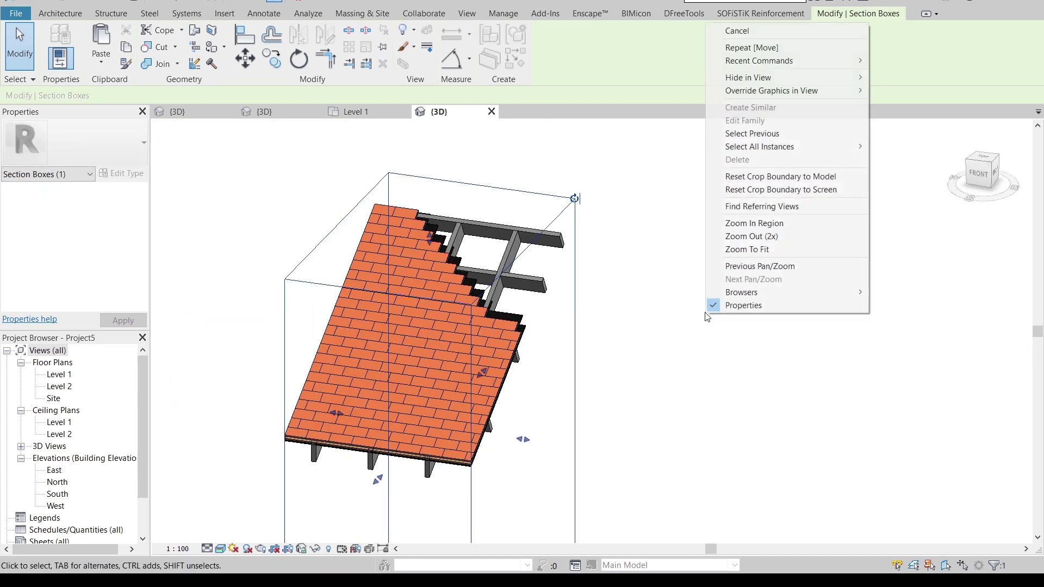
pyautogui.click(900, 80)
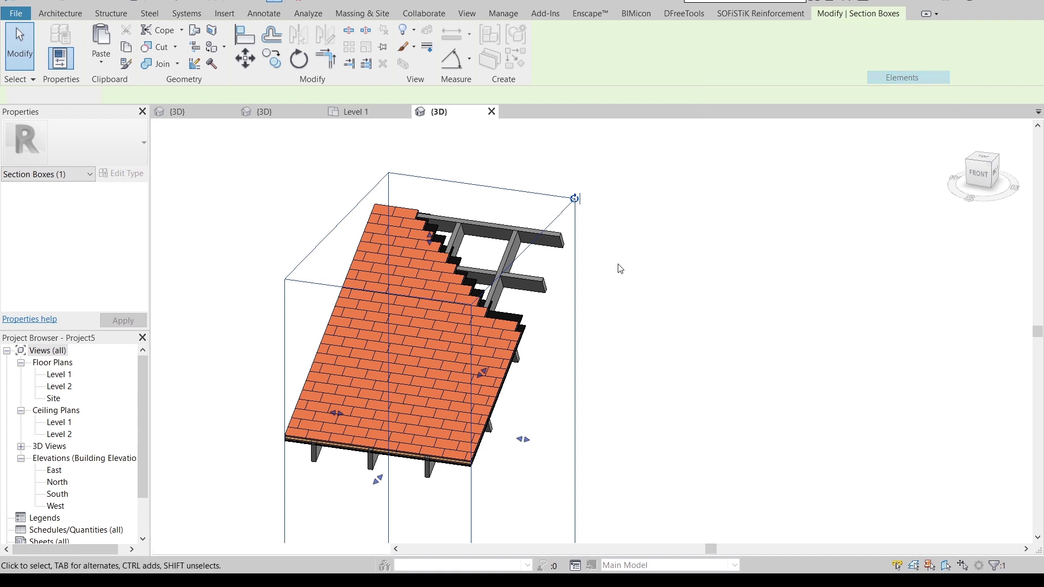
pyautogui.scroll(2, 552, 240)
# Assign the Cherry material to the 50 x 150mm 2 mullion type and confirm the change
pyautogui.click(553, 240)
pyautogui.write('cherry')
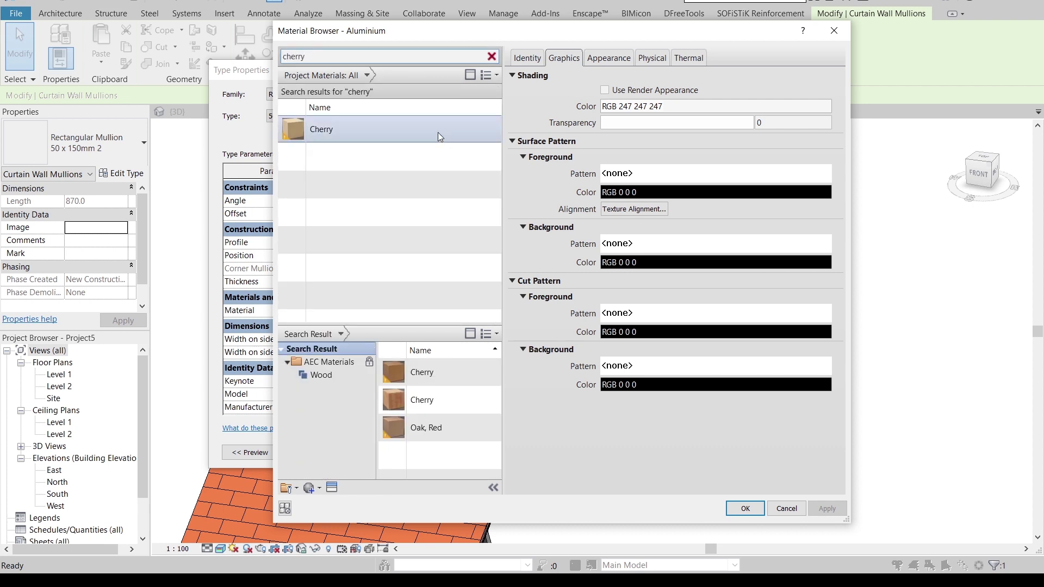
pyautogui.press('Escape')
pyautogui.click(457, 453)
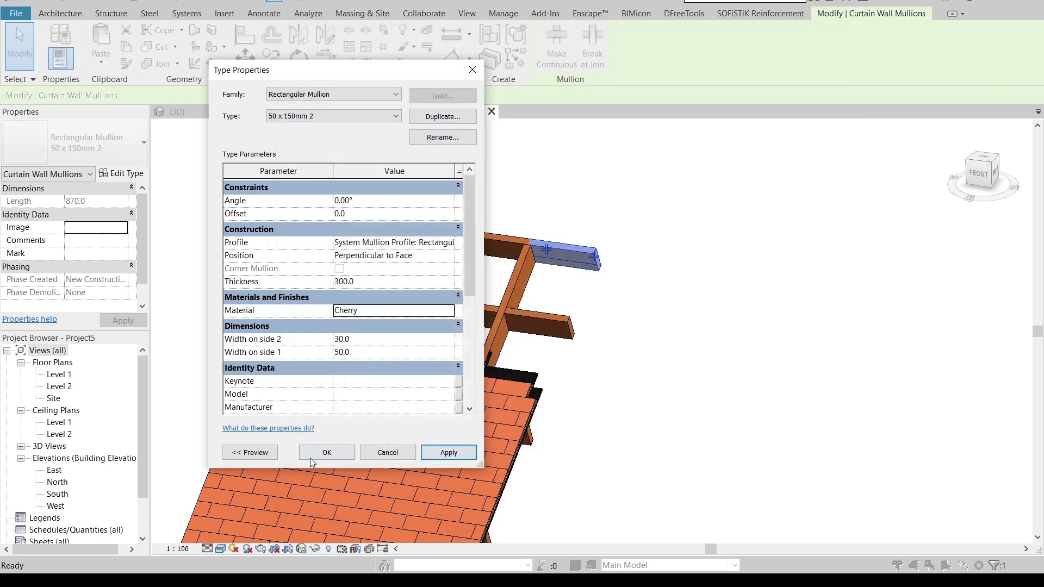
pyautogui.click(320, 457)
# Inspect the cherry mullion frame and turn on Reveal Hidden Elements
pyautogui.click(718, 332)
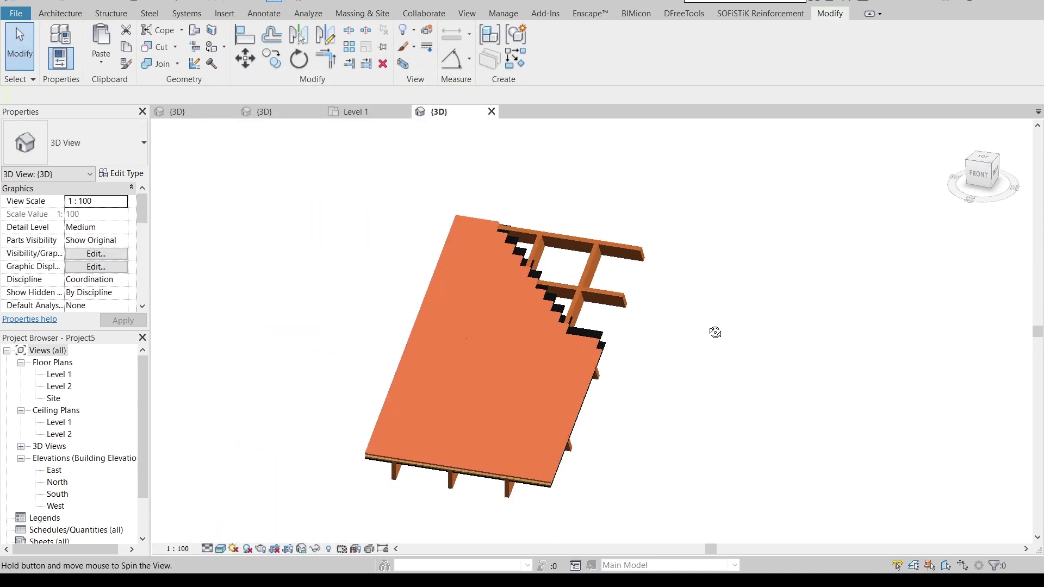
pyautogui.keyDown('shift'); pyautogui.moveTo(718, 332); pyautogui.dragTo(753, 365, button='middle'); pyautogui.keyUp('shift')
pyautogui.scroll(3, 675, 365)
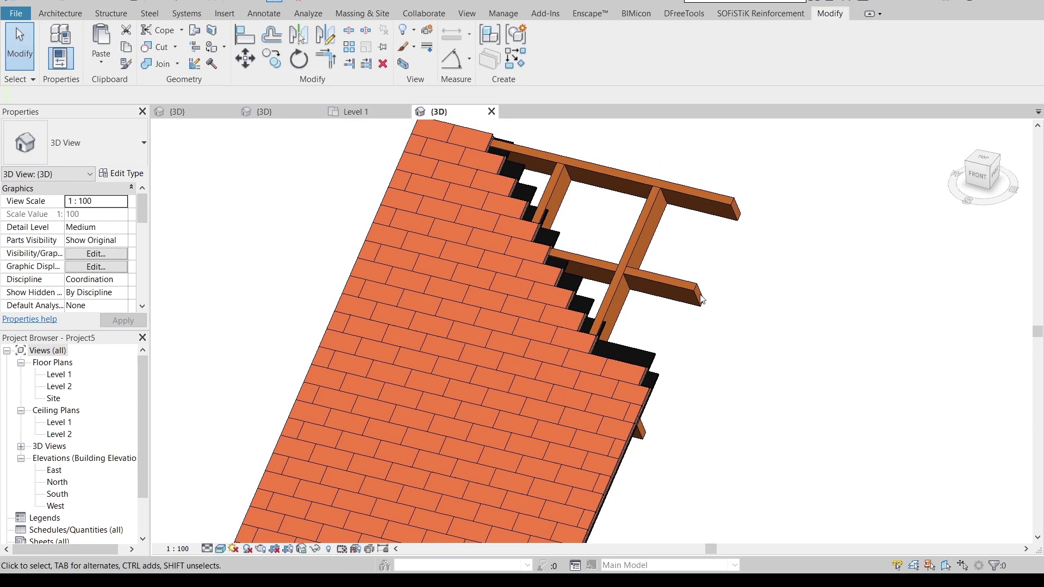
pyautogui.scroll(-3, 87, 260)
pyautogui.scroll(-2, 82, 257)
pyautogui.scroll(2, 73, 253)
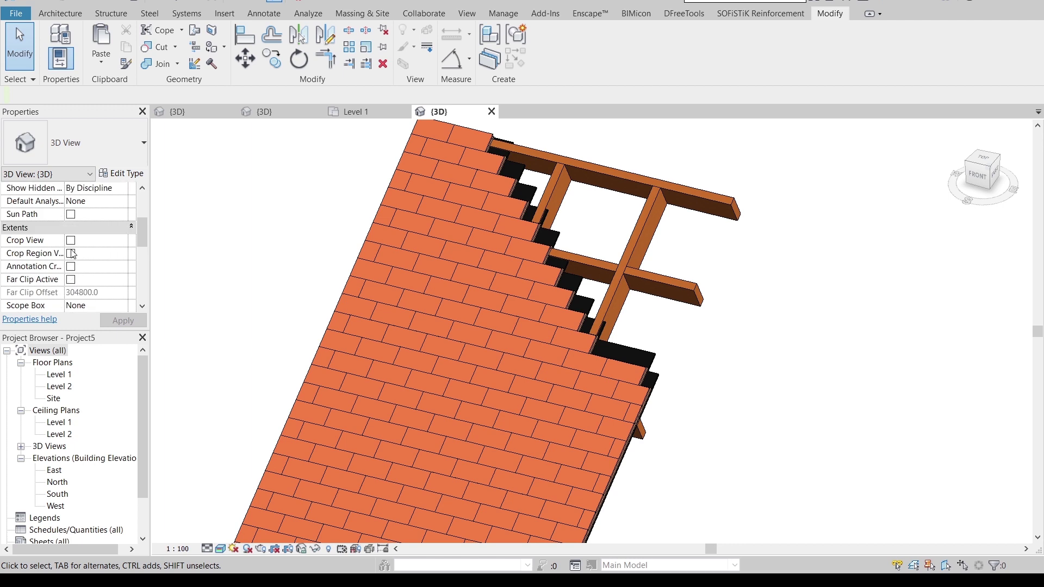
pyautogui.scroll(-2, 76, 245)
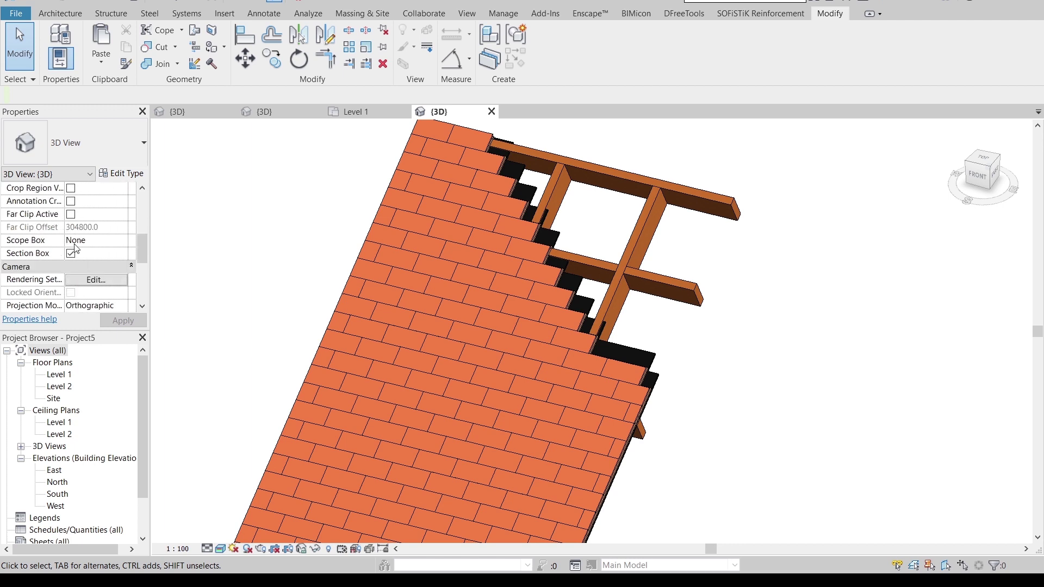
pyautogui.click(333, 550)
pyautogui.scroll(-3, 696, 416)
pyautogui.scroll(-2, 698, 370)
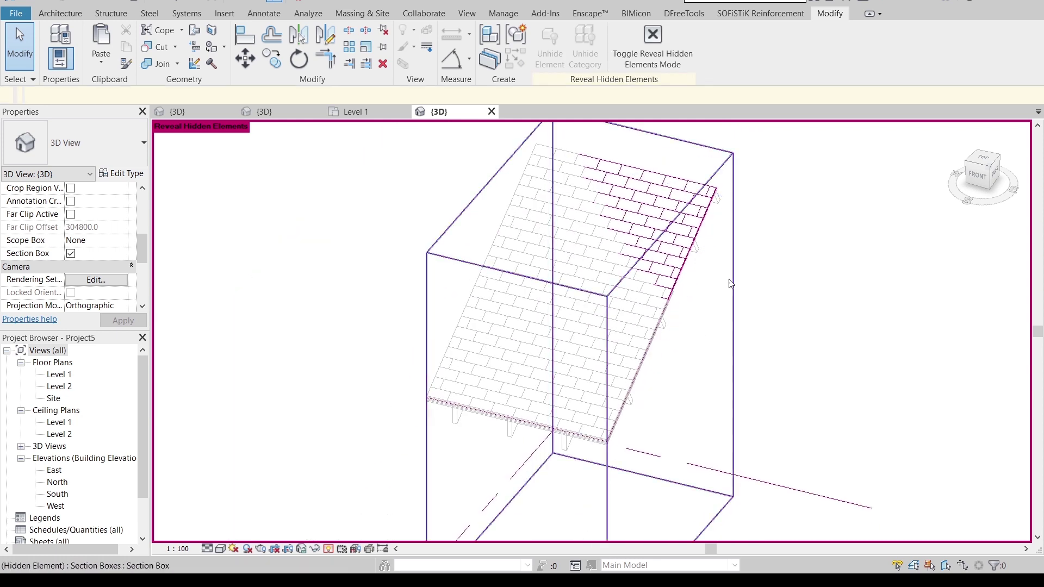
# Drag the section box outward around the whole frame, then turn off Reveal Hidden Elements
pyautogui.click(738, 340)
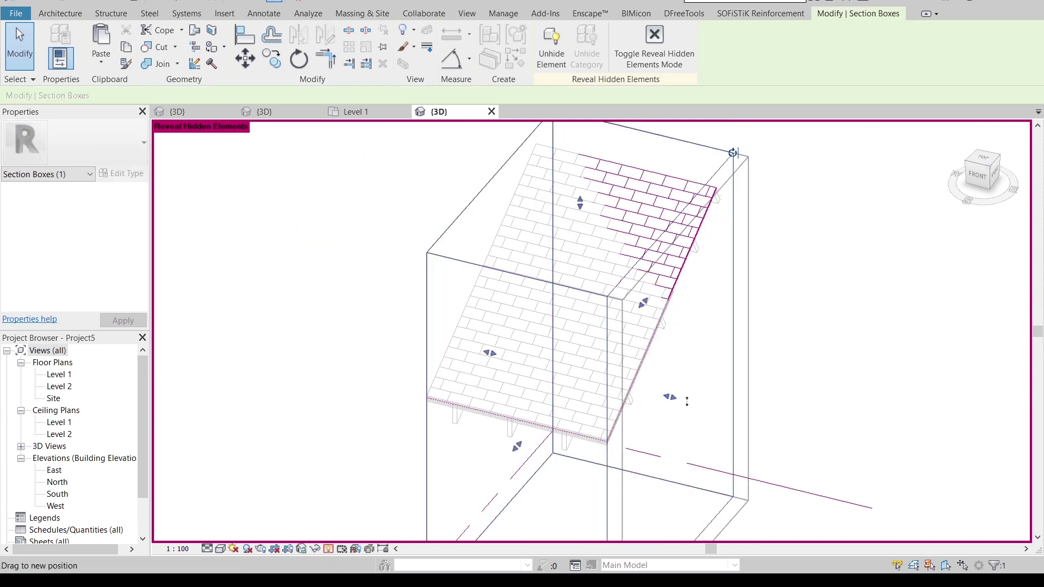
pyautogui.moveTo(677, 399); pyautogui.dragTo(695, 402)
pyautogui.moveTo(542, 433); pyautogui.dragTo(531, 343)
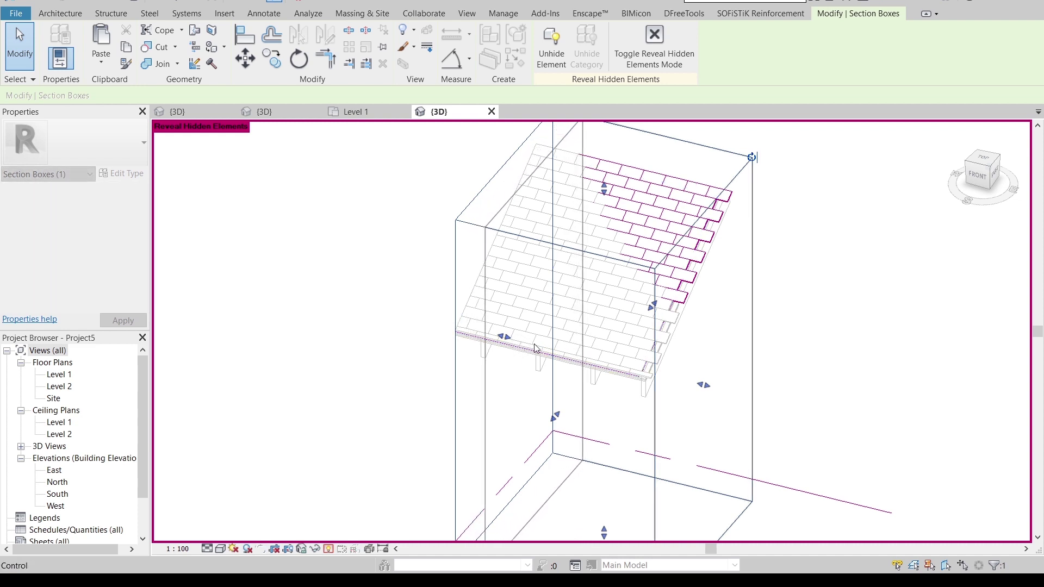
pyautogui.click(655, 46)
pyautogui.click(761, 286)
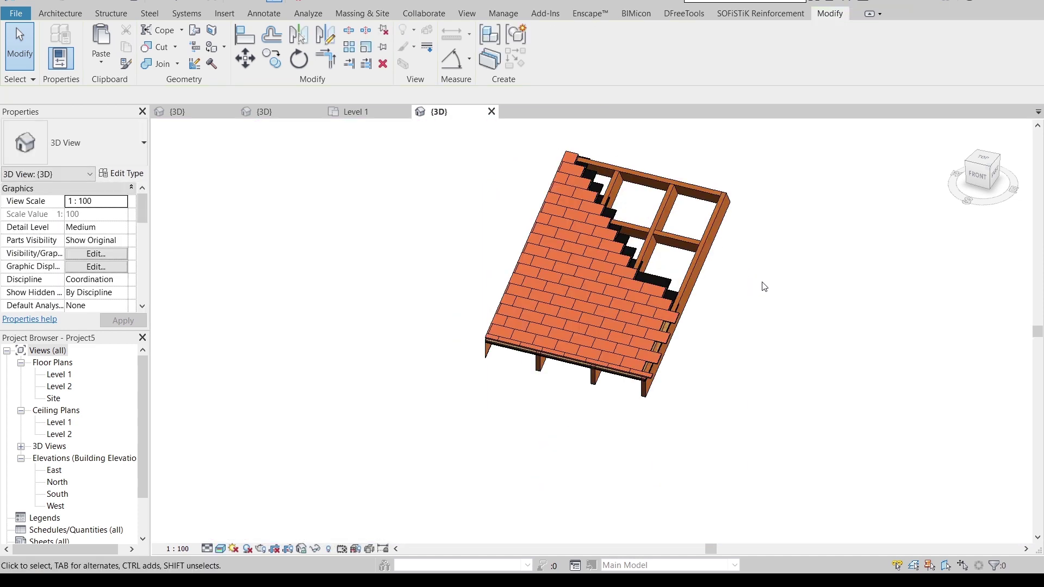
# Orbit and zoom to view the full tiled roof over the frame
pyautogui.moveTo(762, 286)
pyautogui.keyDown('shift'); pyautogui.mouseDown(button='middle')
pyautogui.moveTo(481, 323)
pyautogui.moveTo(601, 333)
pyautogui.moveTo(673, 429)
pyautogui.moveTo(546, 401)
pyautogui.mouseUp(button='middle'); pyautogui.keyUp('shift')
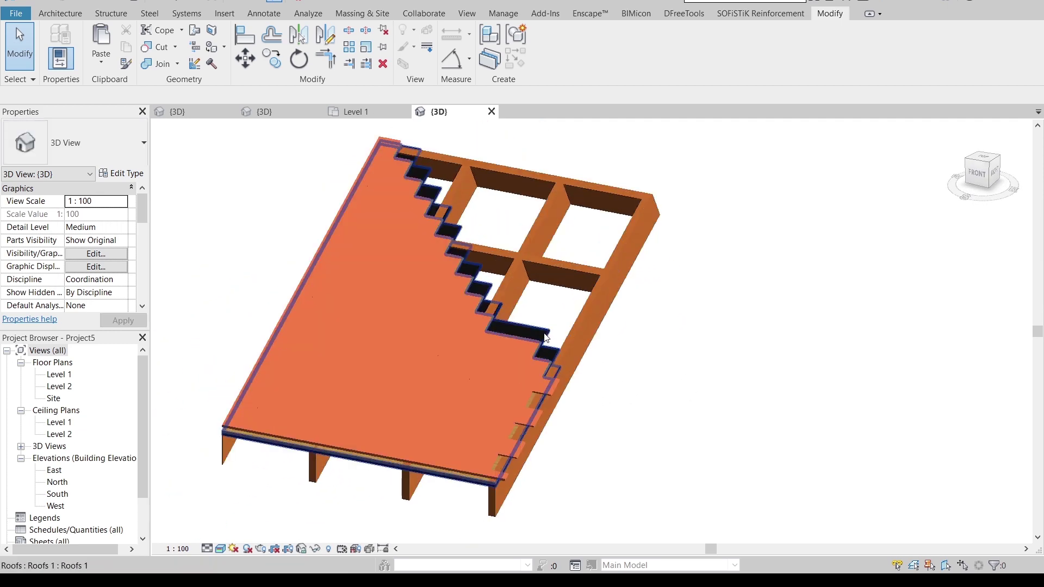
pyautogui.scroll(3, 546, 400)
pyautogui.scroll(2, 546, 400)
pyautogui.scroll(3, 592, 407)
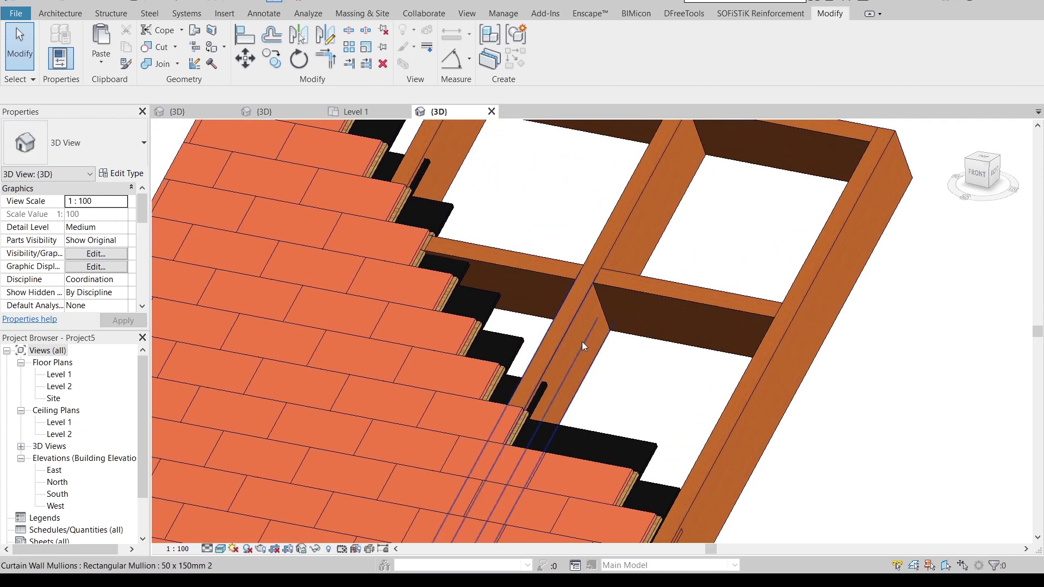
pyautogui.scroll(-3, 604, 218)
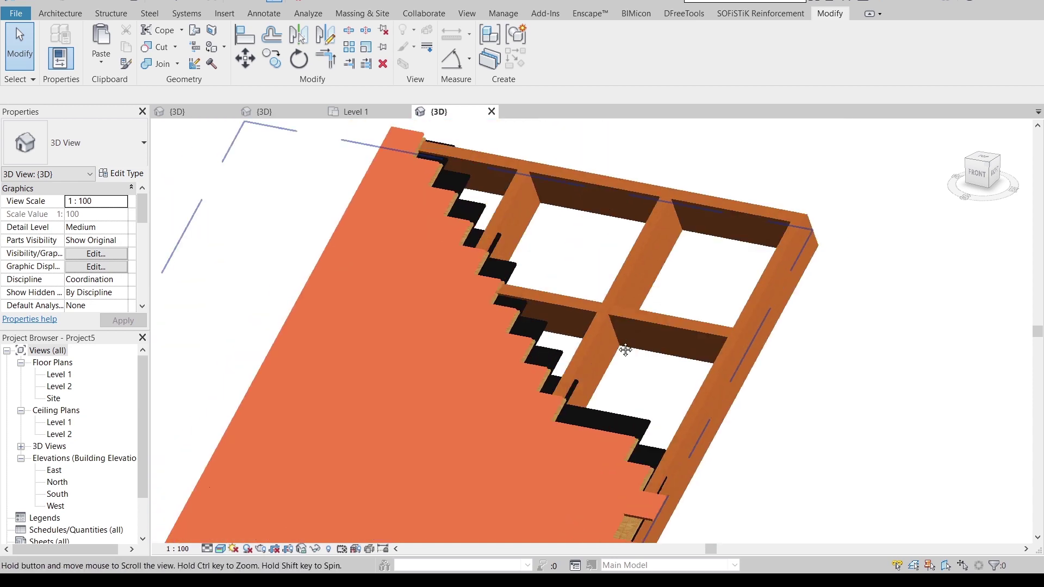
pyautogui.scroll(-2, 623, 348)
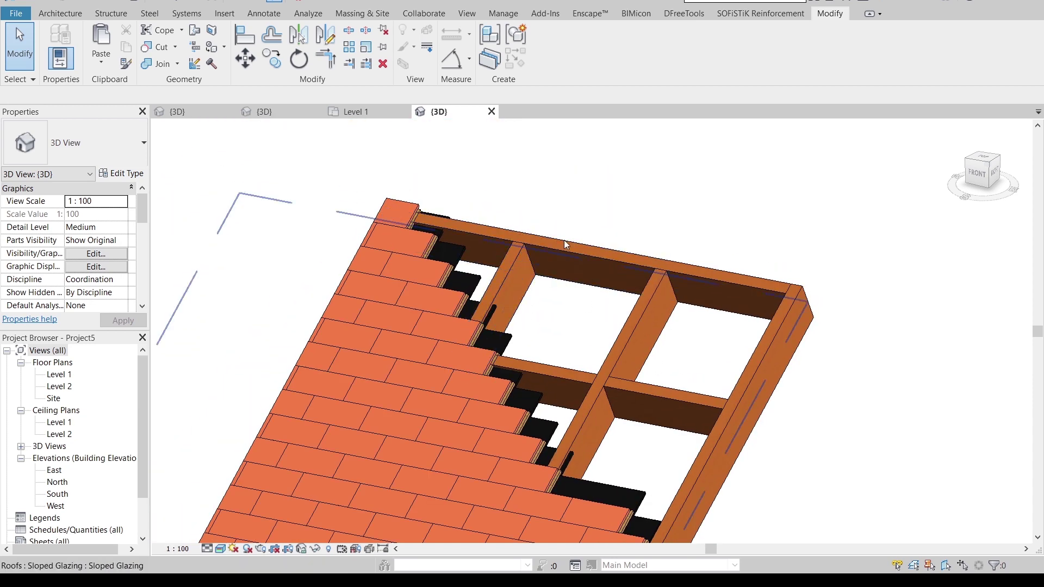
pyautogui.scroll(-1, 571, 242)
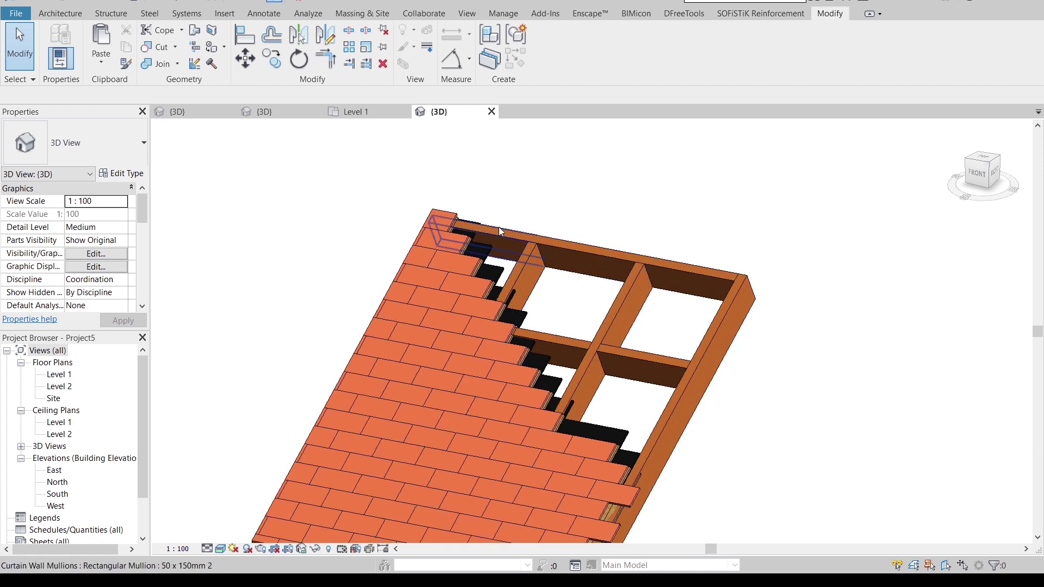
# Move the sloped glazing roof flush beneath the underlayers, to a -21.4 base offset
pyautogui.click(403, 221)
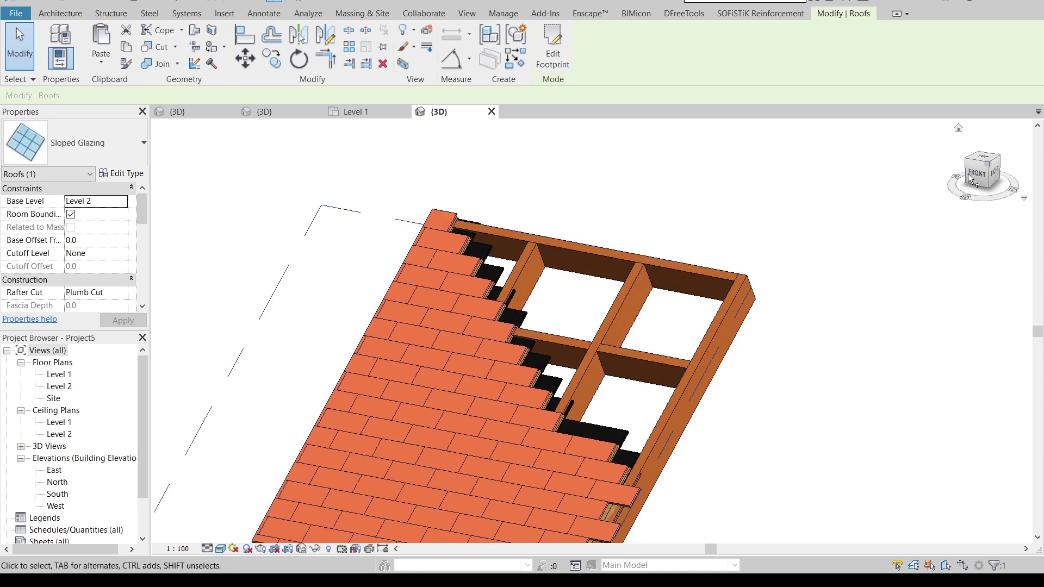
pyautogui.click(997, 173)
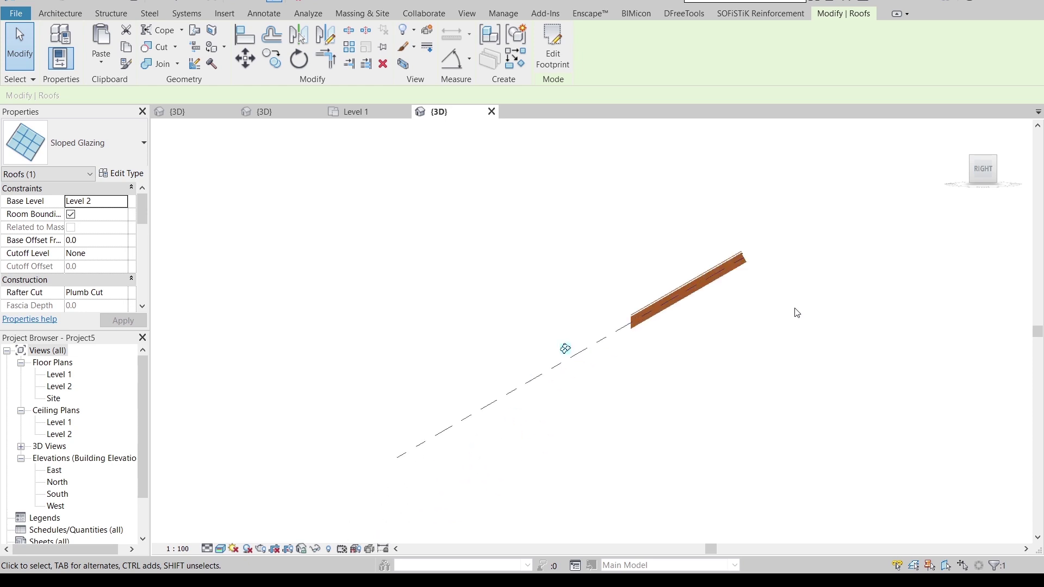
pyautogui.scroll(4, 771, 238)
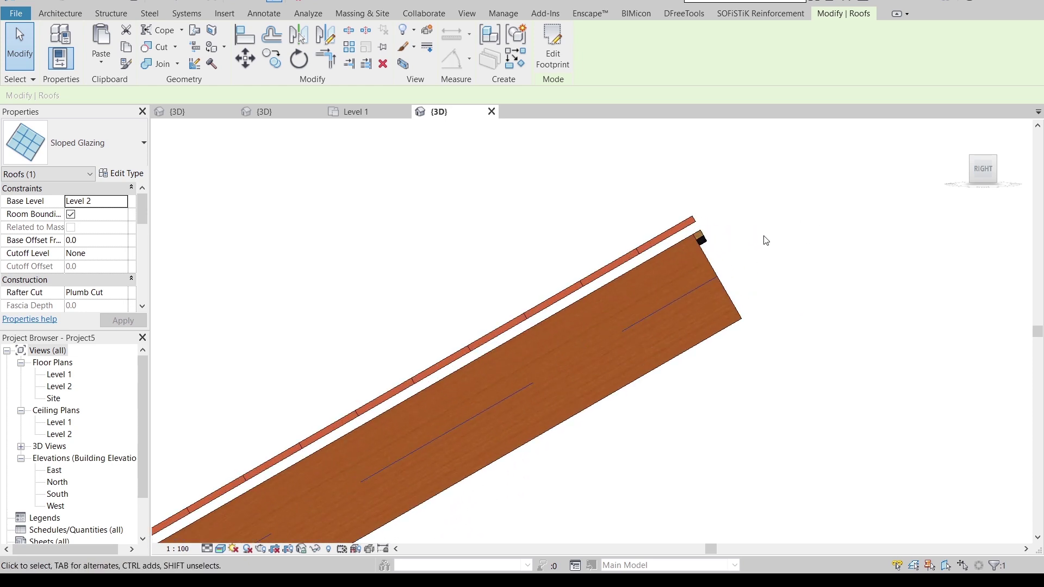
pyautogui.press('m')
pyautogui.press('v')
pyautogui.scroll(3, 765, 236)
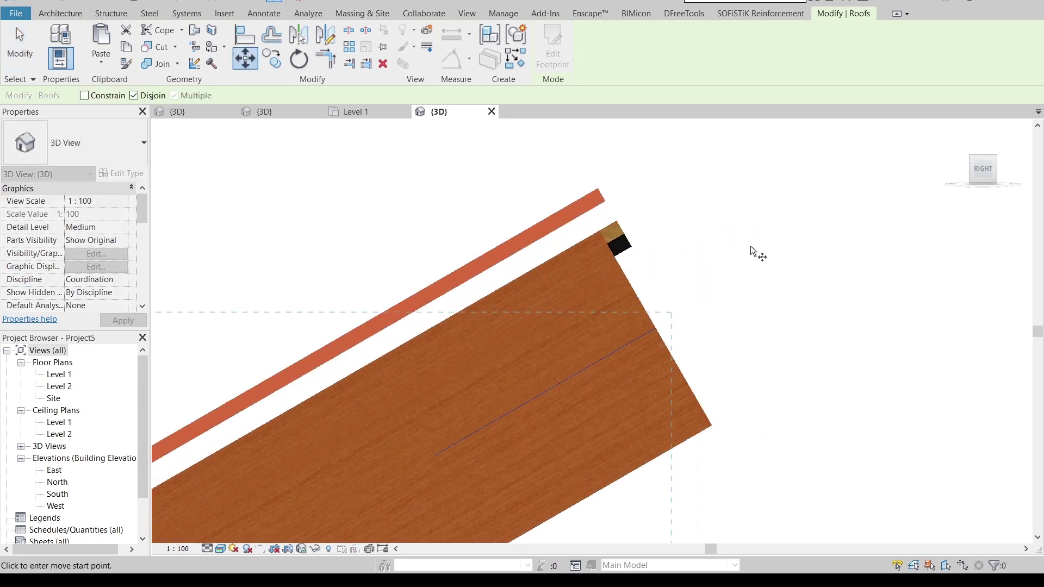
pyautogui.scroll(2, 751, 250)
pyautogui.click(550, 226)
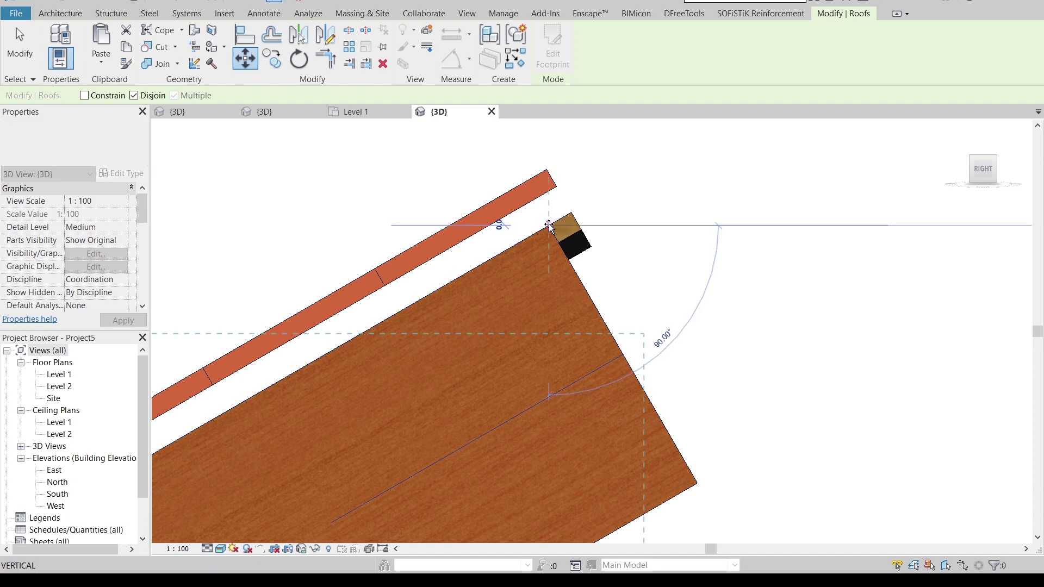
pyautogui.click(590, 244)
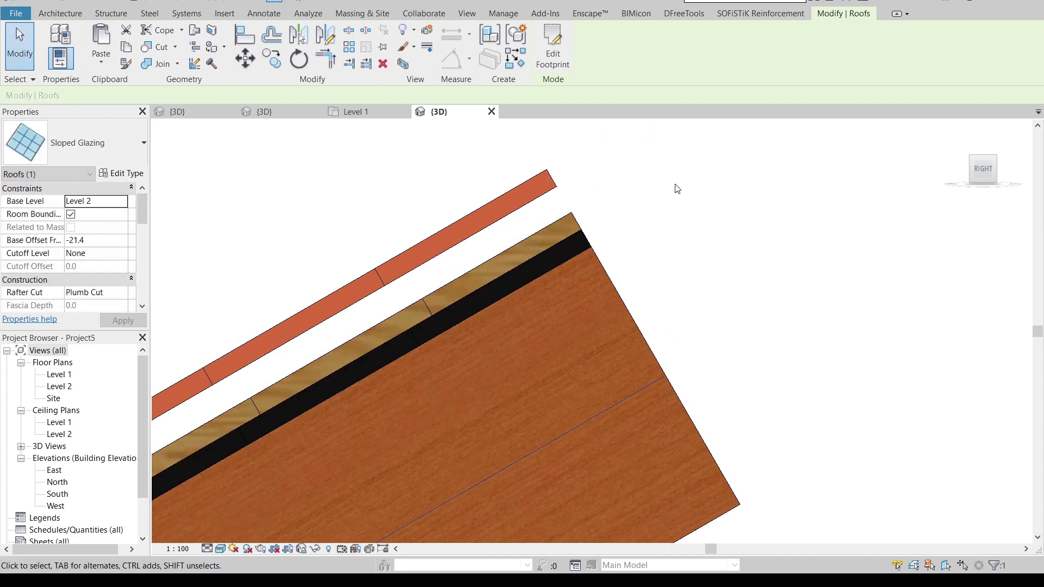
# Clear the selection and orbit back to an isometric view of the roof
pyautogui.click(676, 186)
pyautogui.scroll(-2, 583, 196)
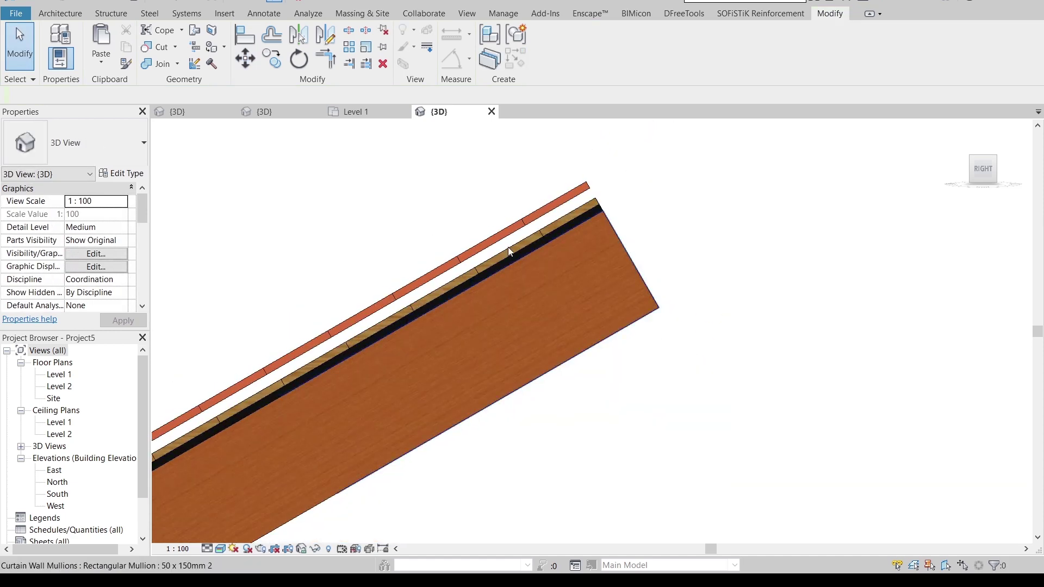
pyautogui.scroll(-3, 508, 247)
pyautogui.scroll(3, 425, 247)
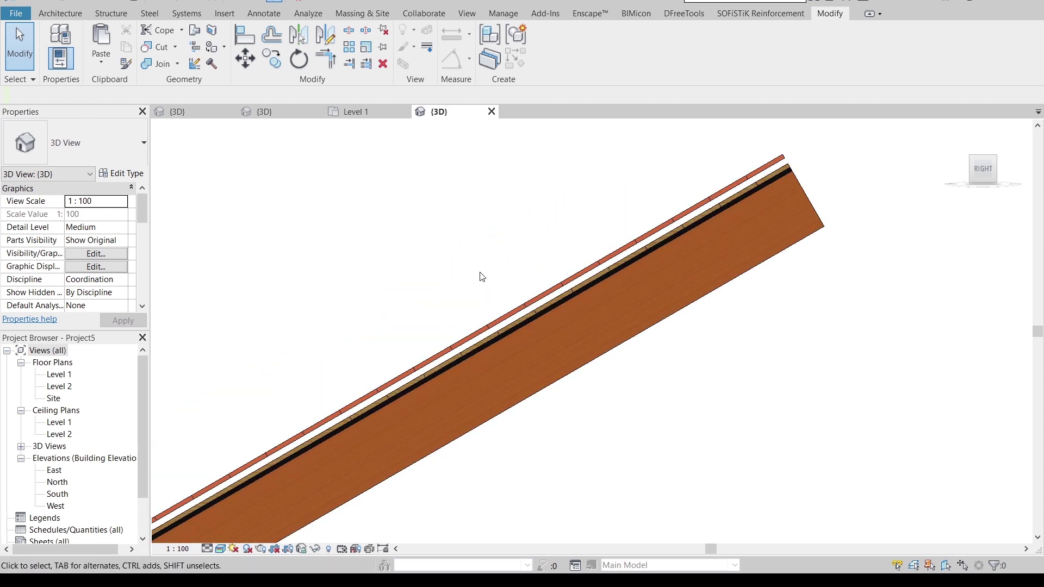
pyautogui.moveTo(481, 277)
pyautogui.keyDown('shift'); pyautogui.mouseDown(button='middle')
pyautogui.moveTo(617, 339)
pyautogui.moveTo(652, 424)
pyautogui.moveTo(699, 439)
pyautogui.moveTo(667, 452)
pyautogui.moveTo(655, 437)
pyautogui.mouseUp(button='middle'); pyautogui.keyUp('shift')
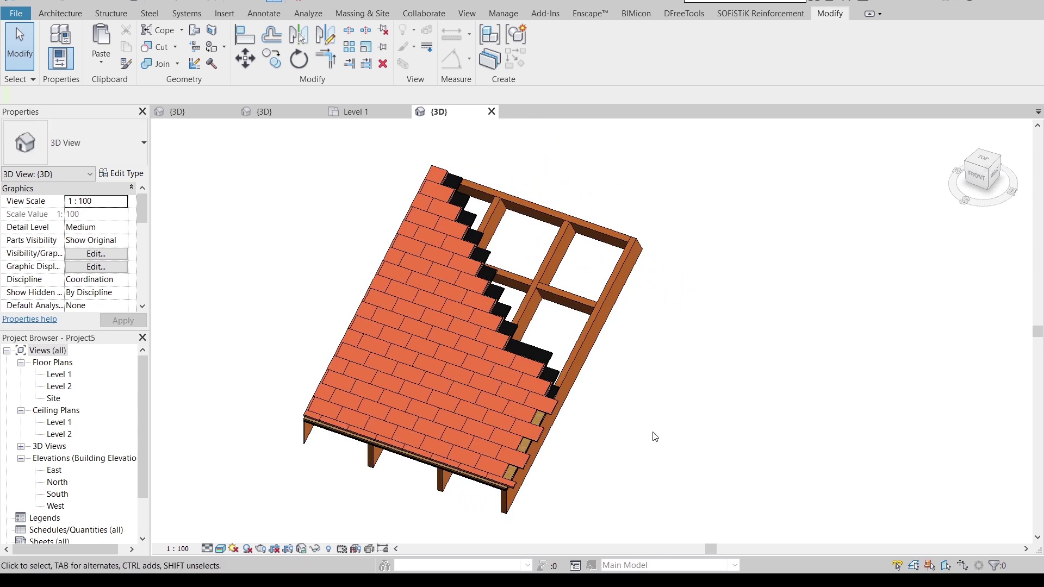